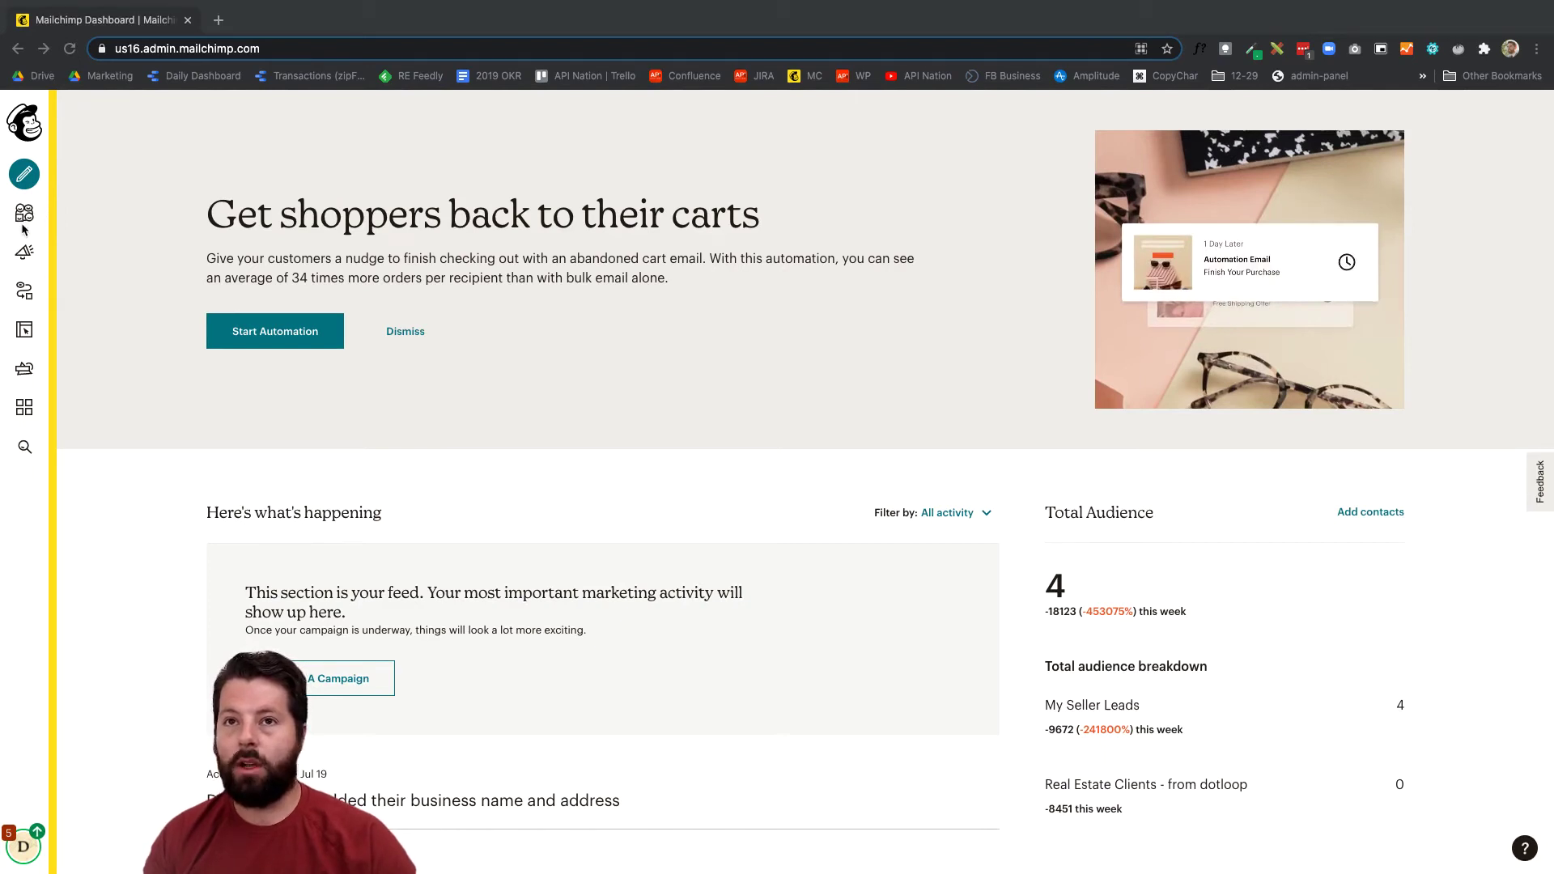
# Open the 'Real Estate Clients - from dotloop' audience settings through Manage Audience > Settings
pyautogui.press('super+Tab')
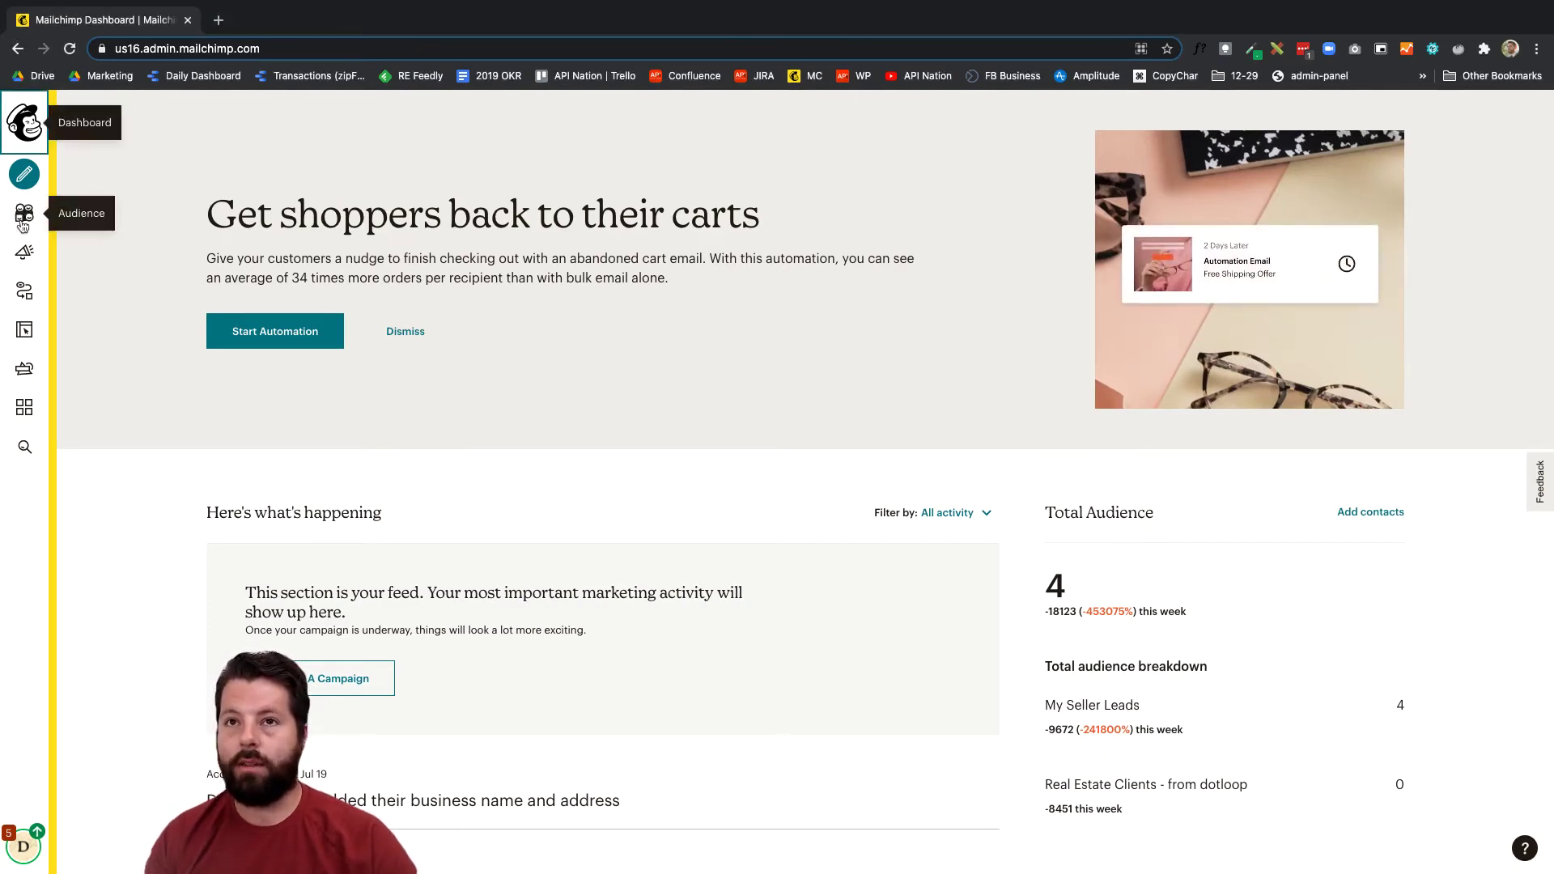
pyautogui.click(24, 216)
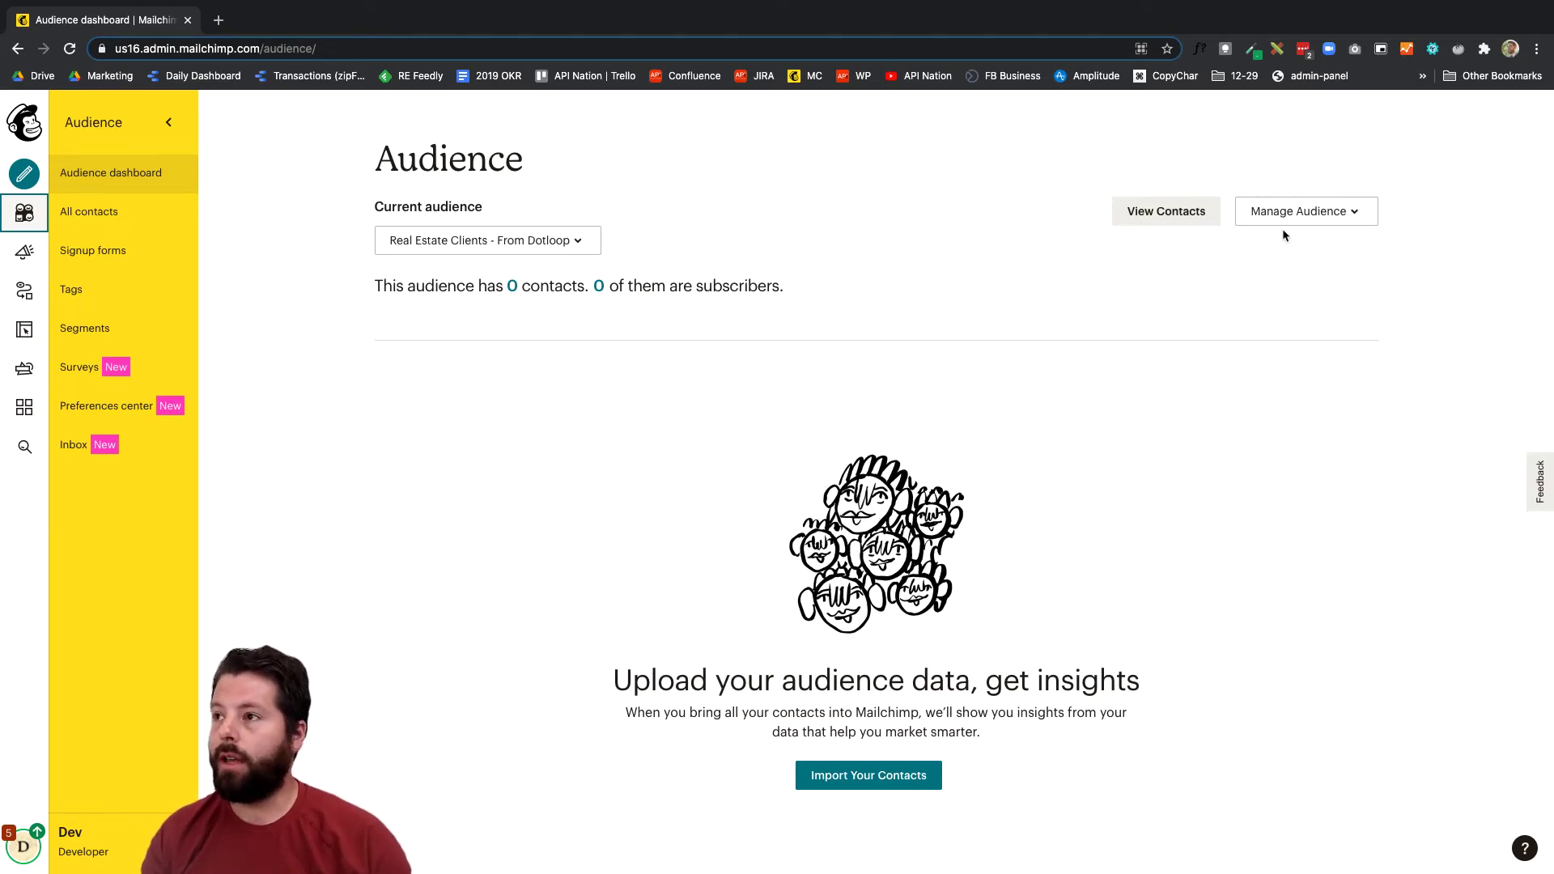
pyautogui.click(1347, 223)
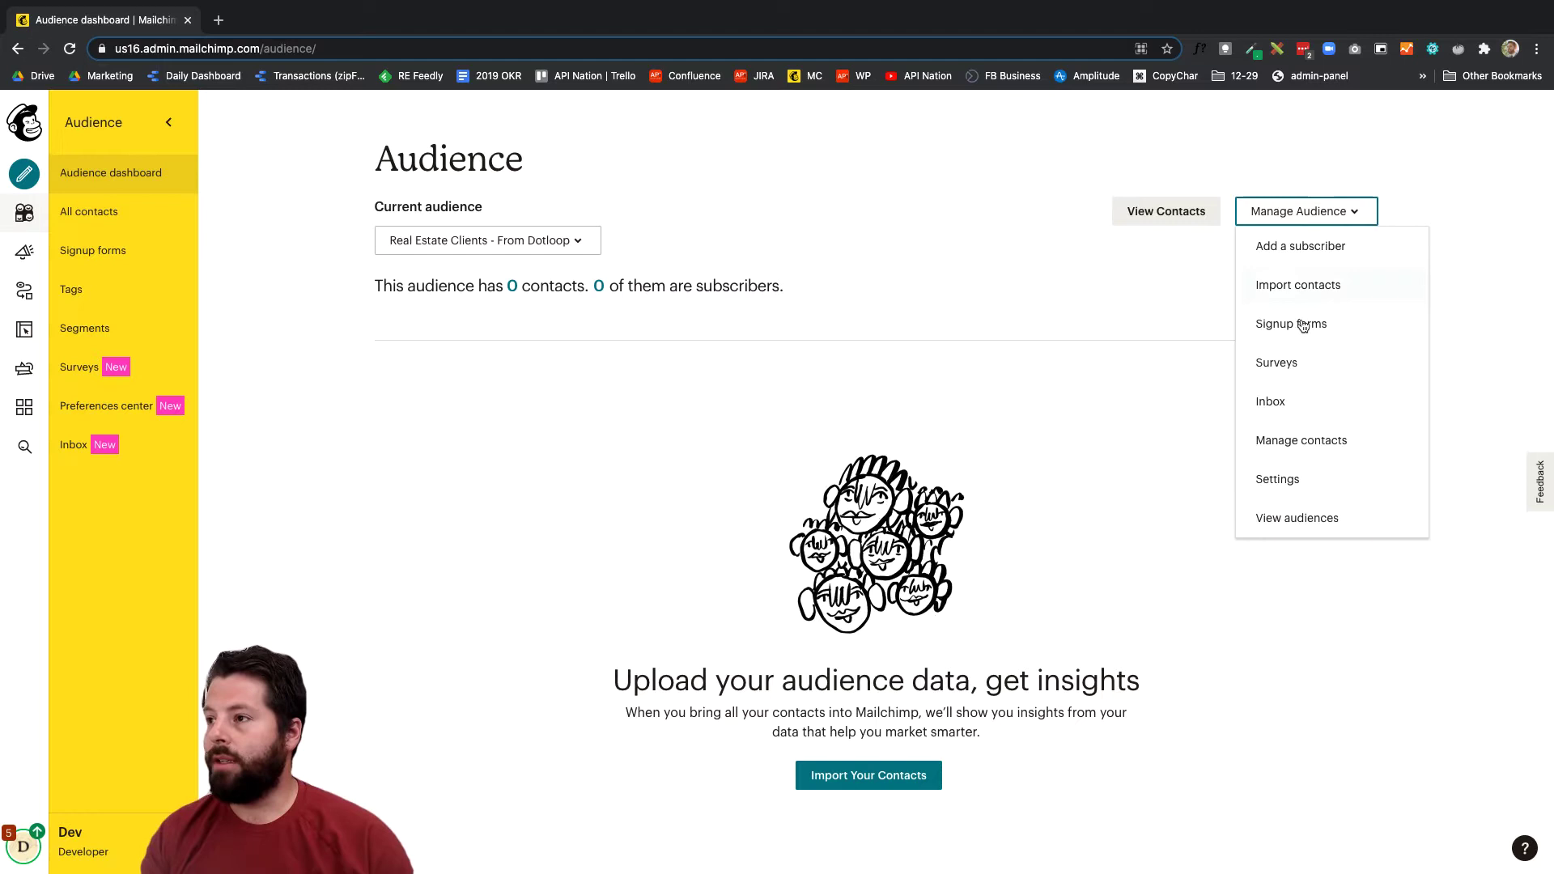
pyautogui.click(1287, 479)
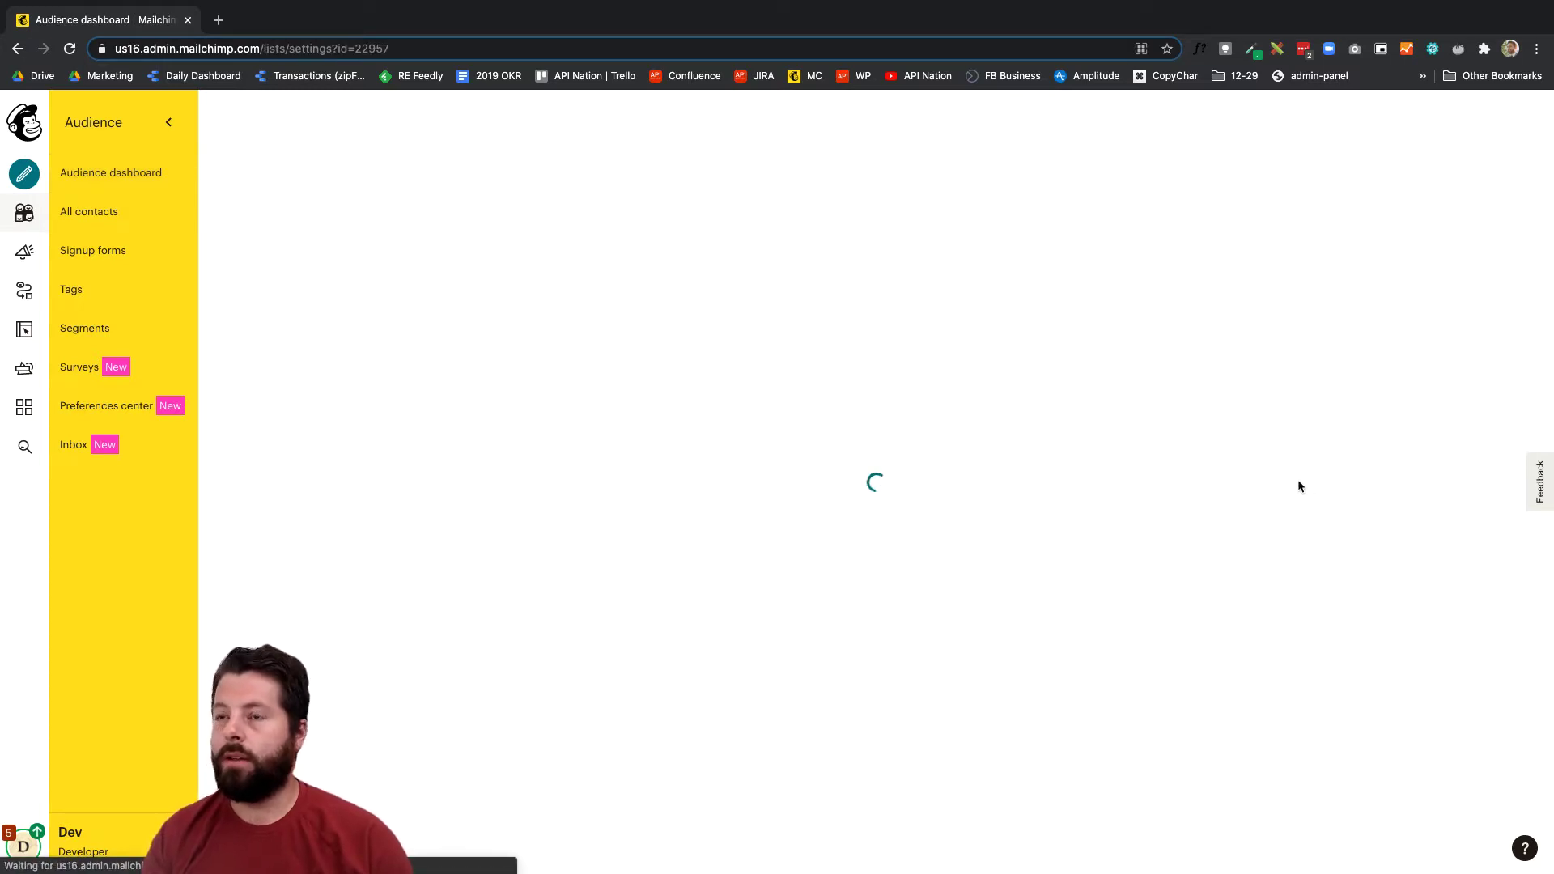
pyautogui.scroll(-1, 1298, 487)
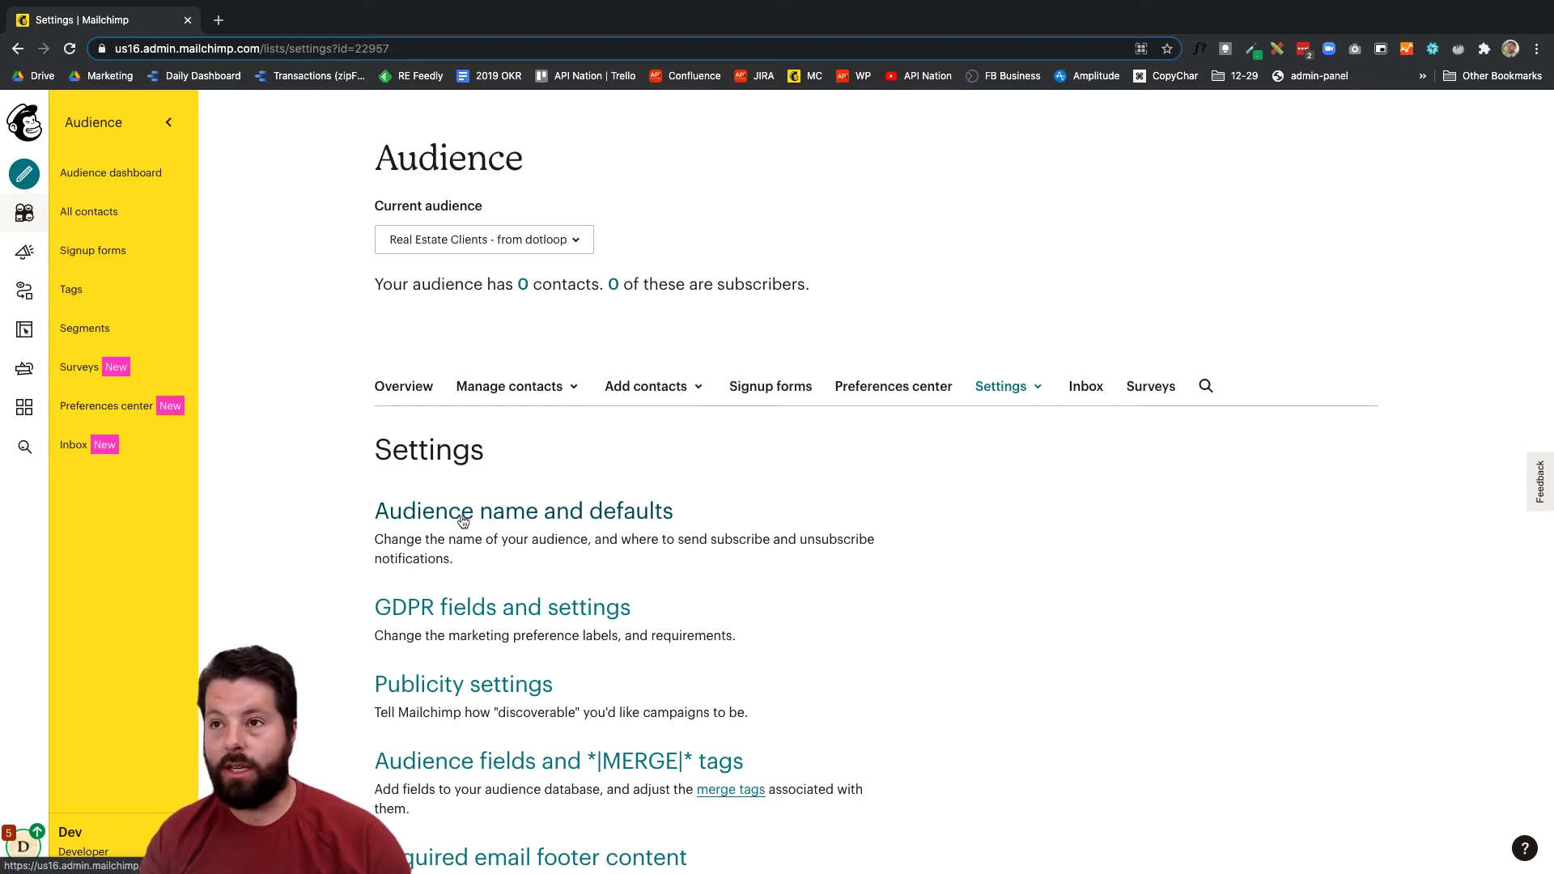
pyautogui.scroll(-1, 486, 648)
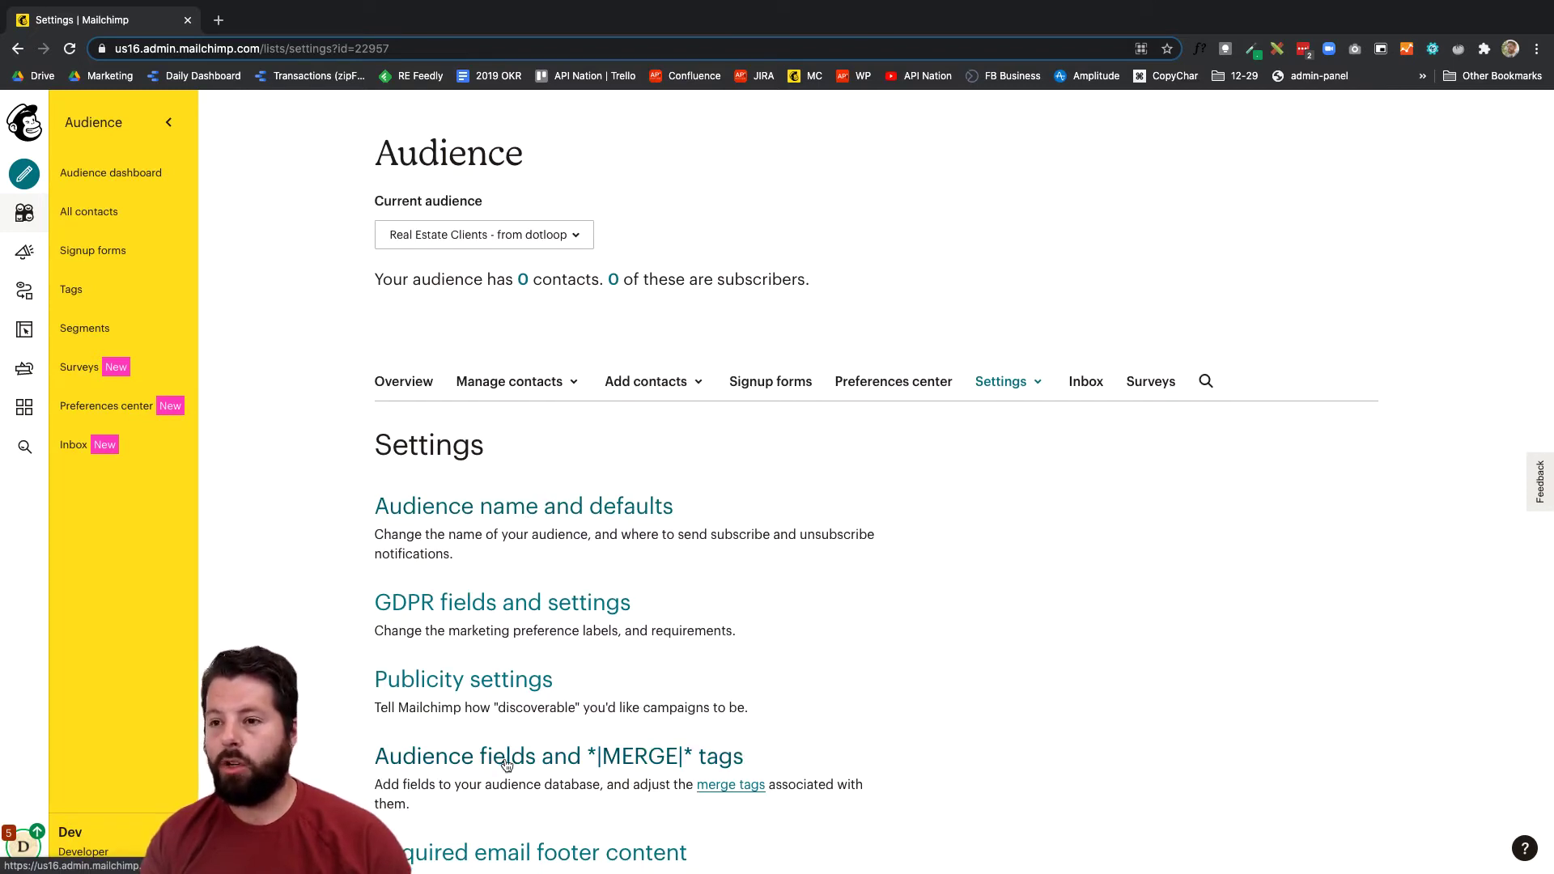
# In Audience fields and *|MERGE|* tags, add a new text-type field
pyautogui.click(505, 761)
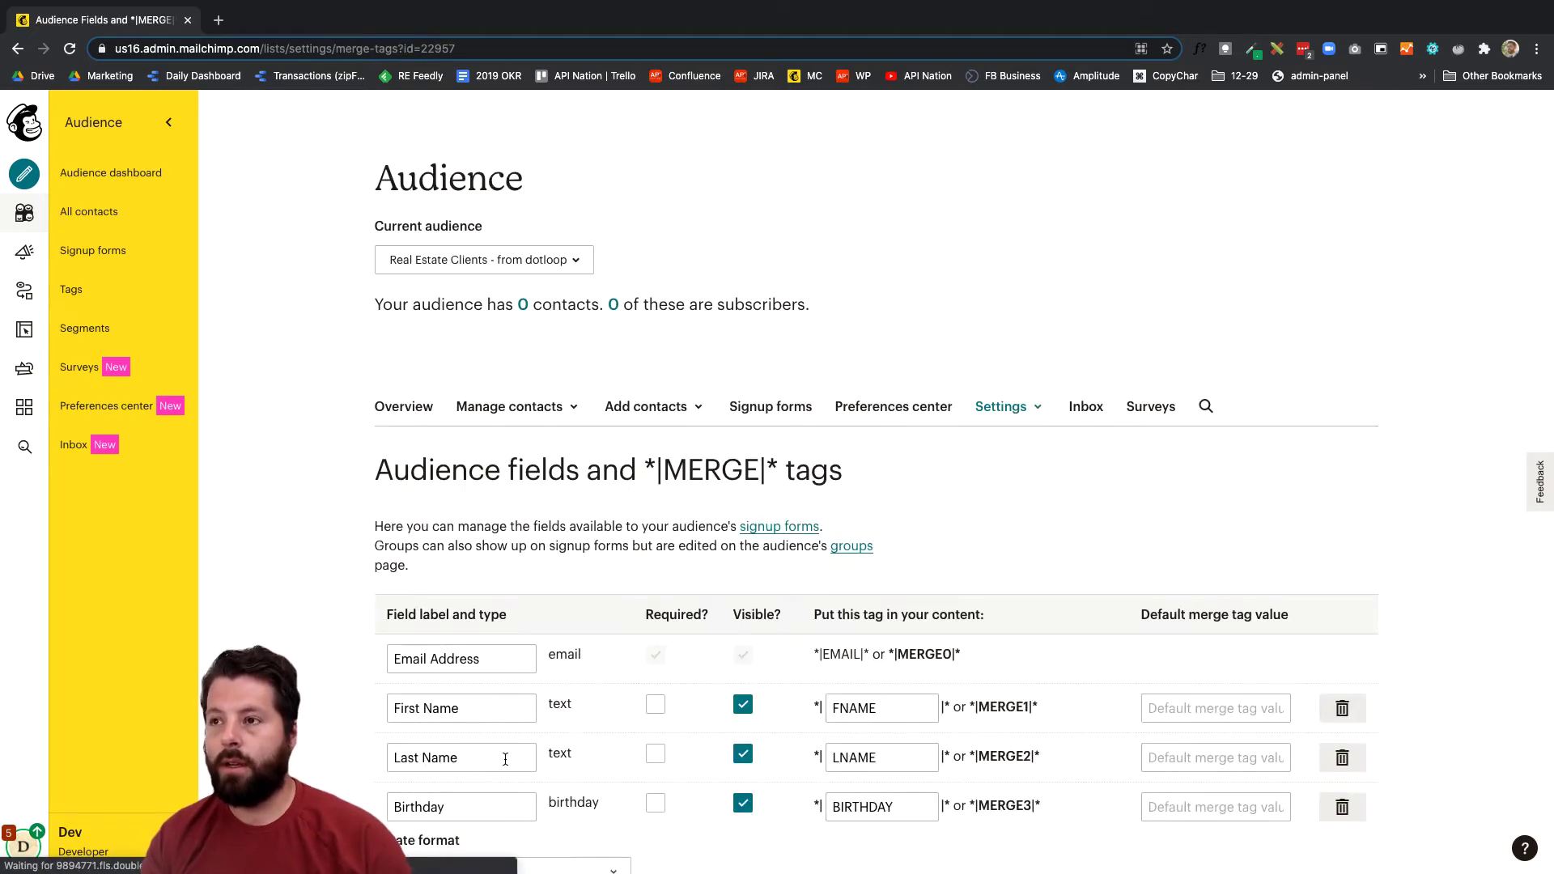
pyautogui.scroll(-3, 504, 753)
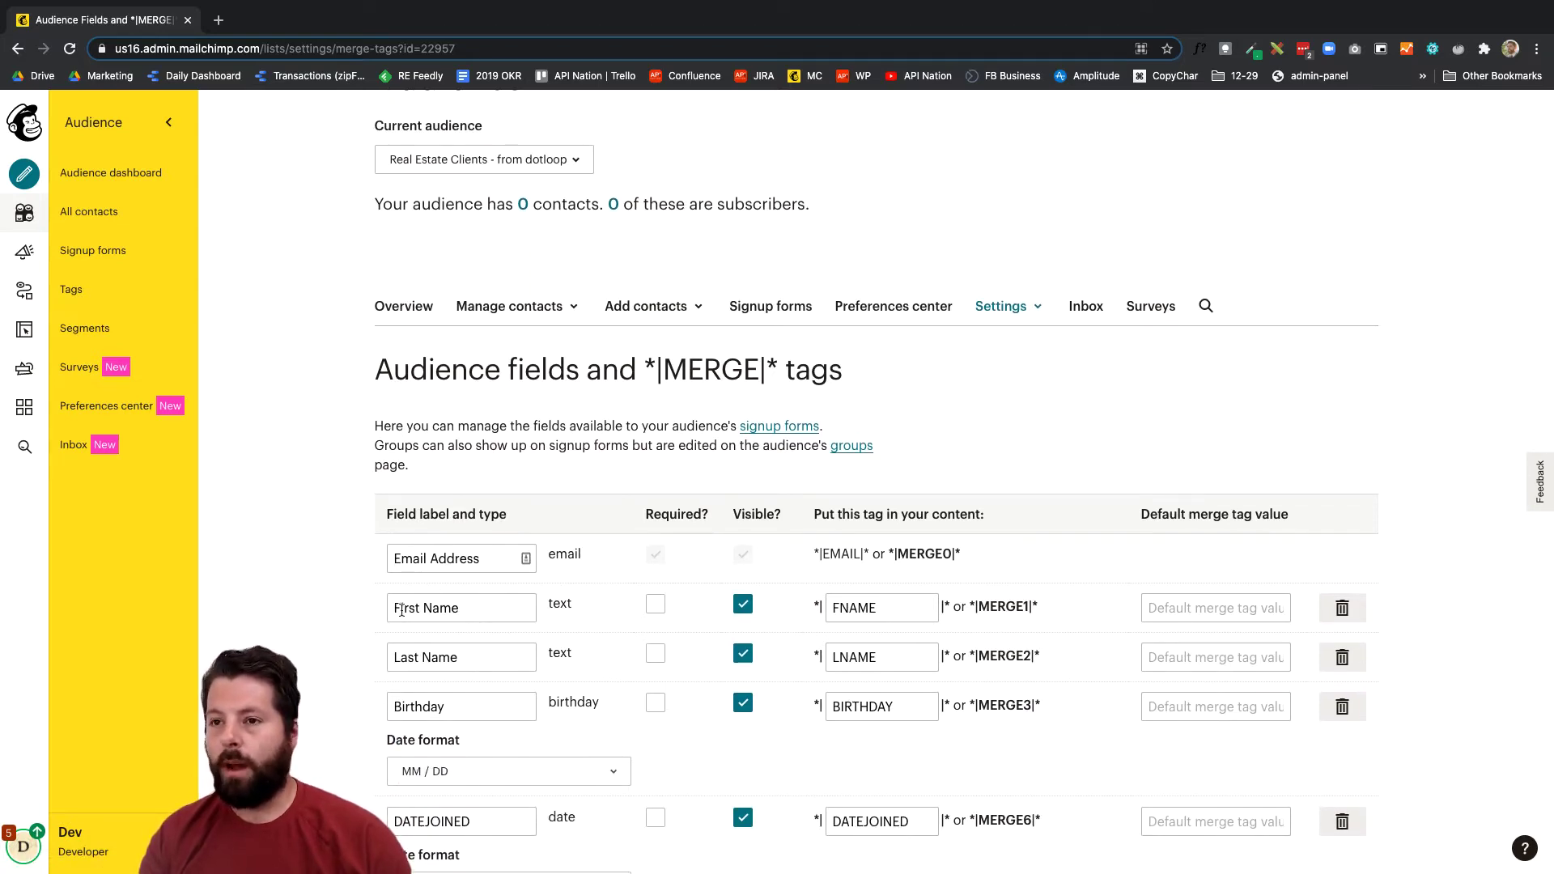
pyautogui.scroll(-10, 434, 687)
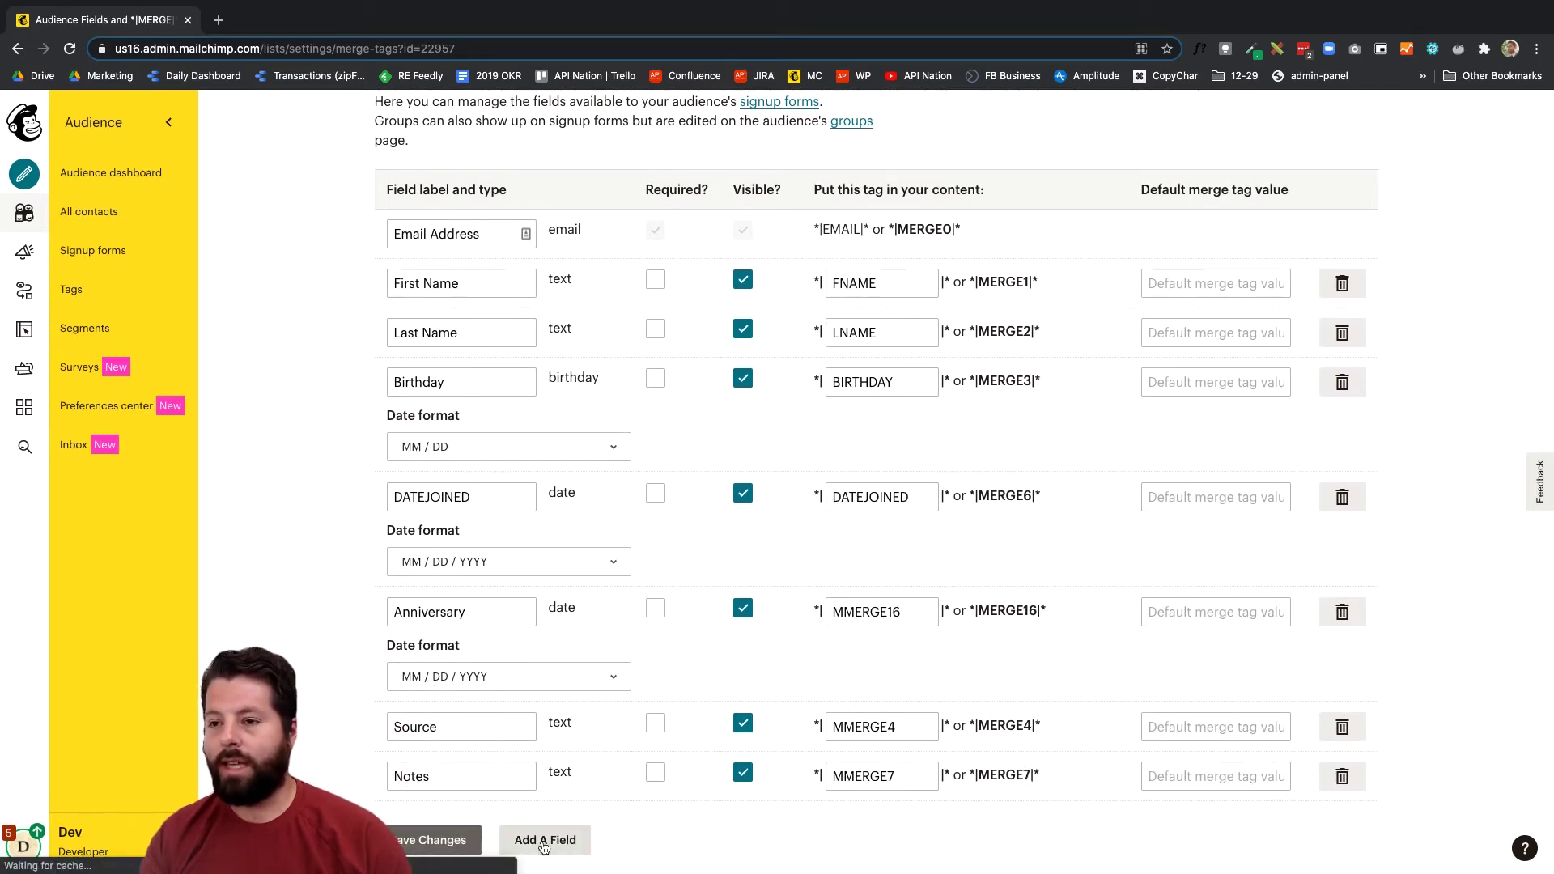
pyautogui.click(543, 841)
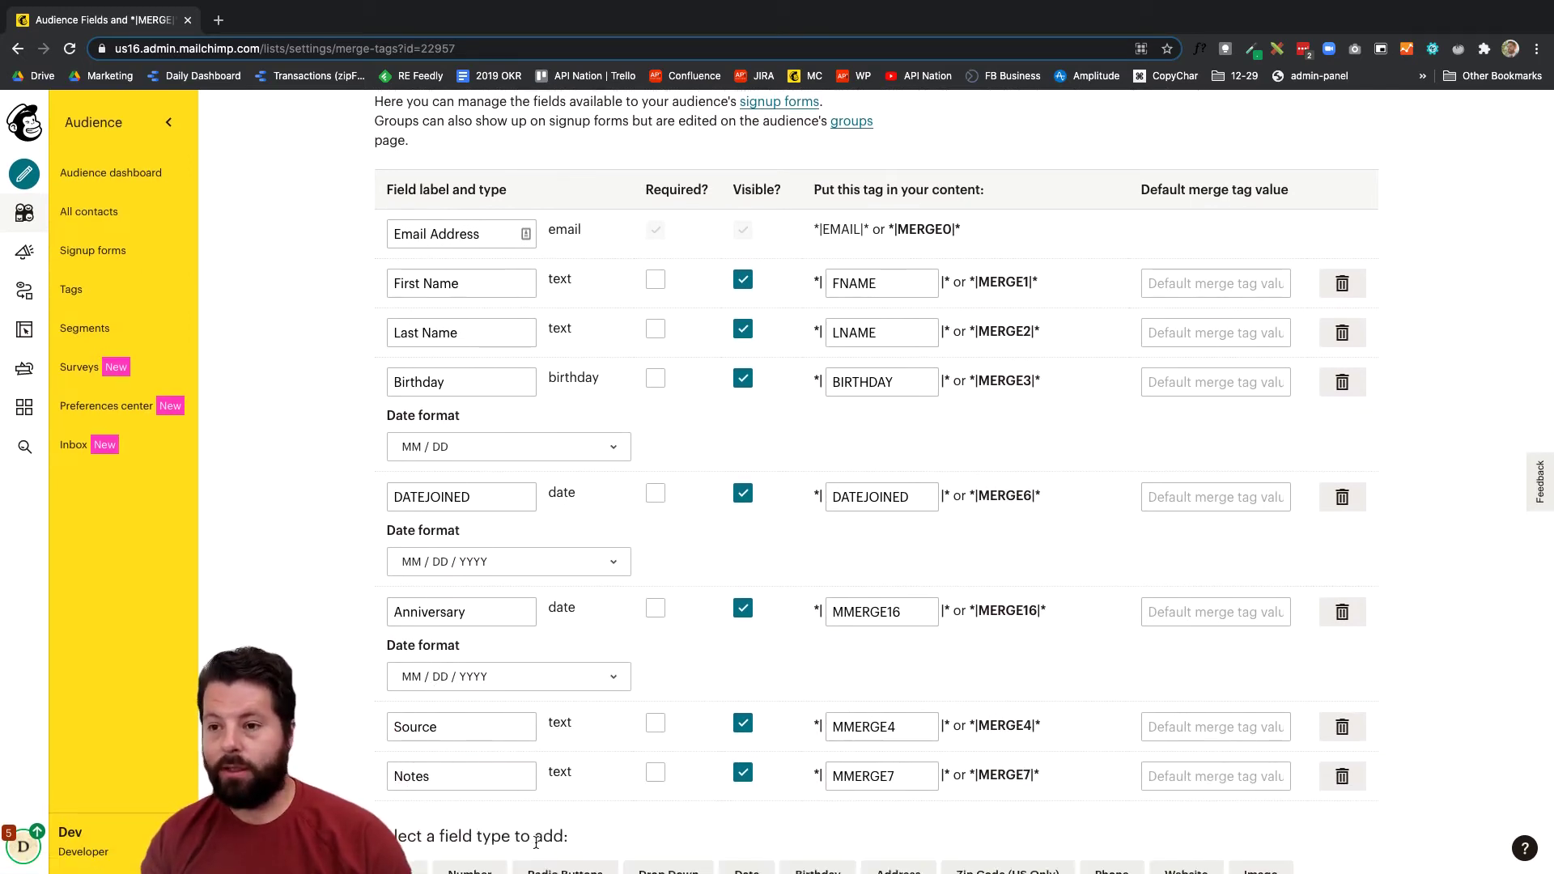
pyautogui.scroll(-3, 537, 842)
pyautogui.click(400, 782)
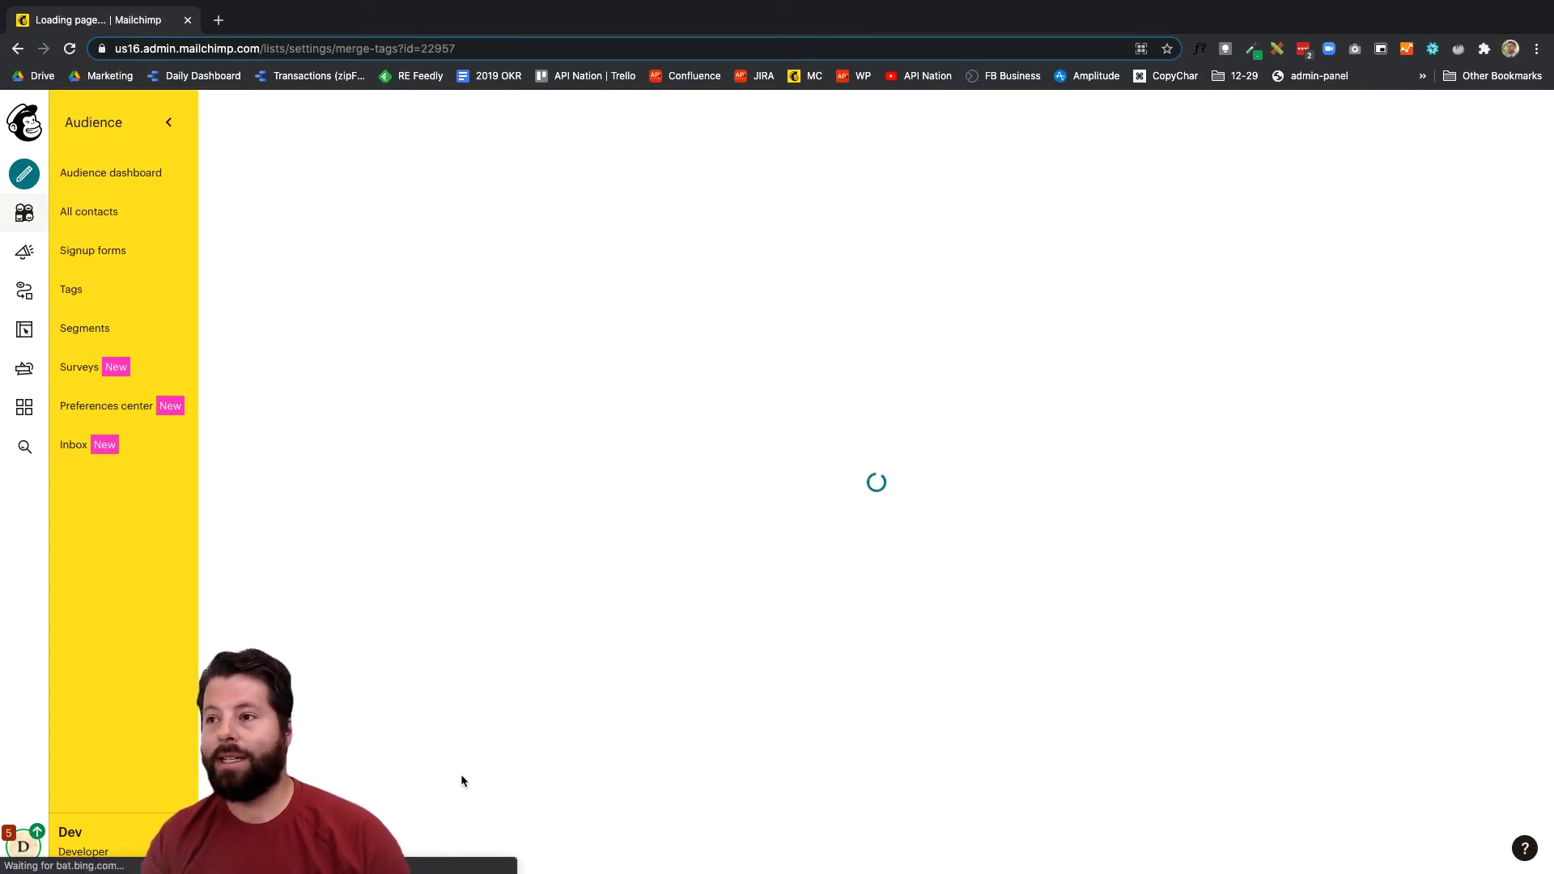
# Name the new field 'Loop Status' with merge tag LOOPSTATUS and save it
pyautogui.scroll(-5, 460, 774)
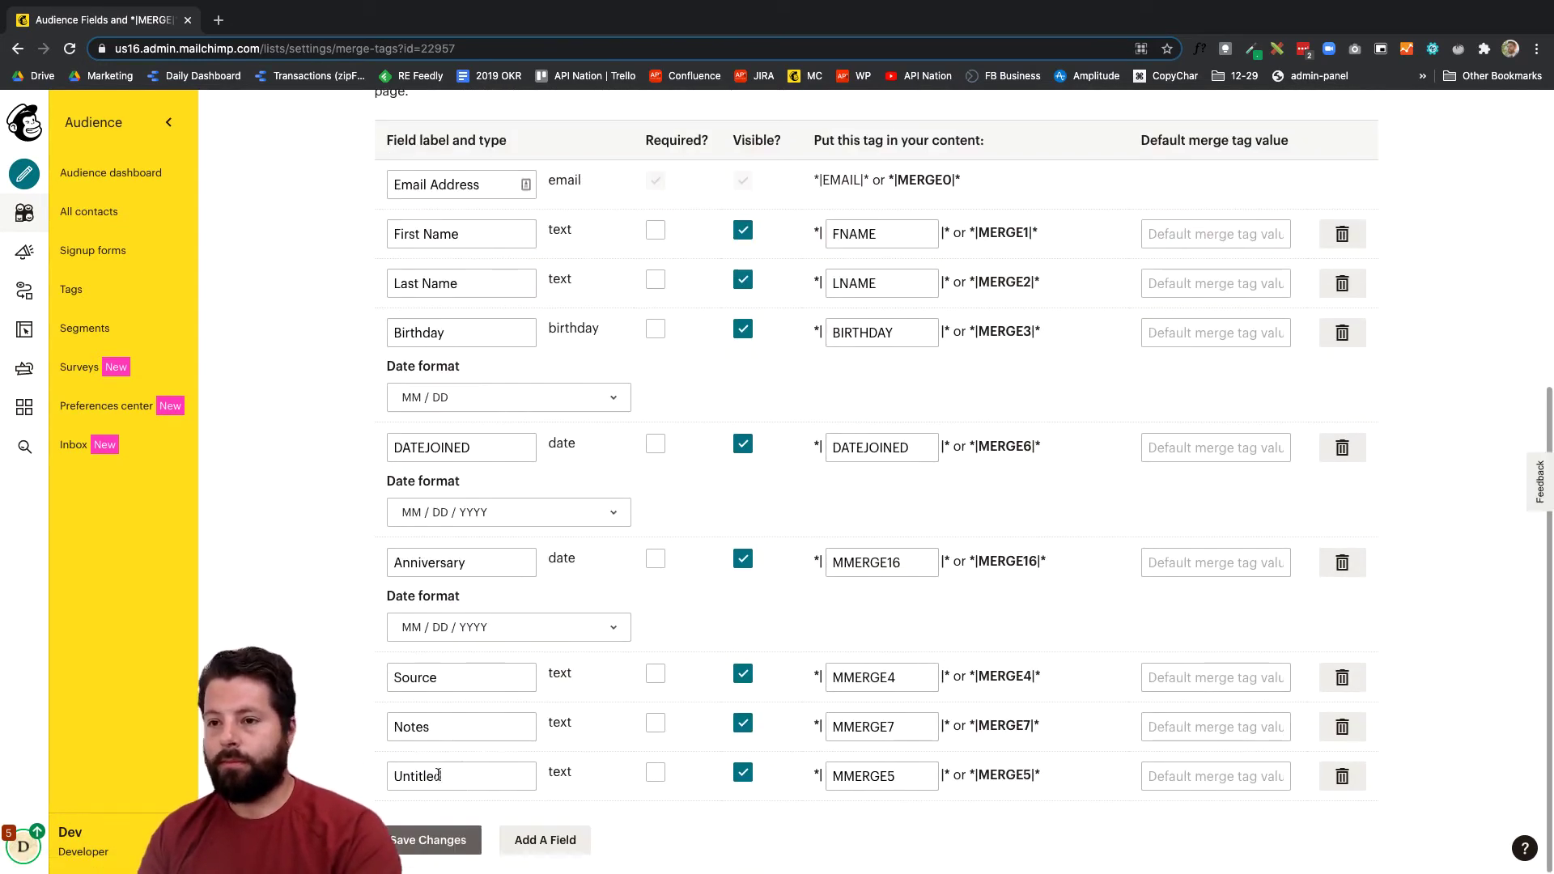
pyautogui.click(437, 775)
pyautogui.write('Loop Status')
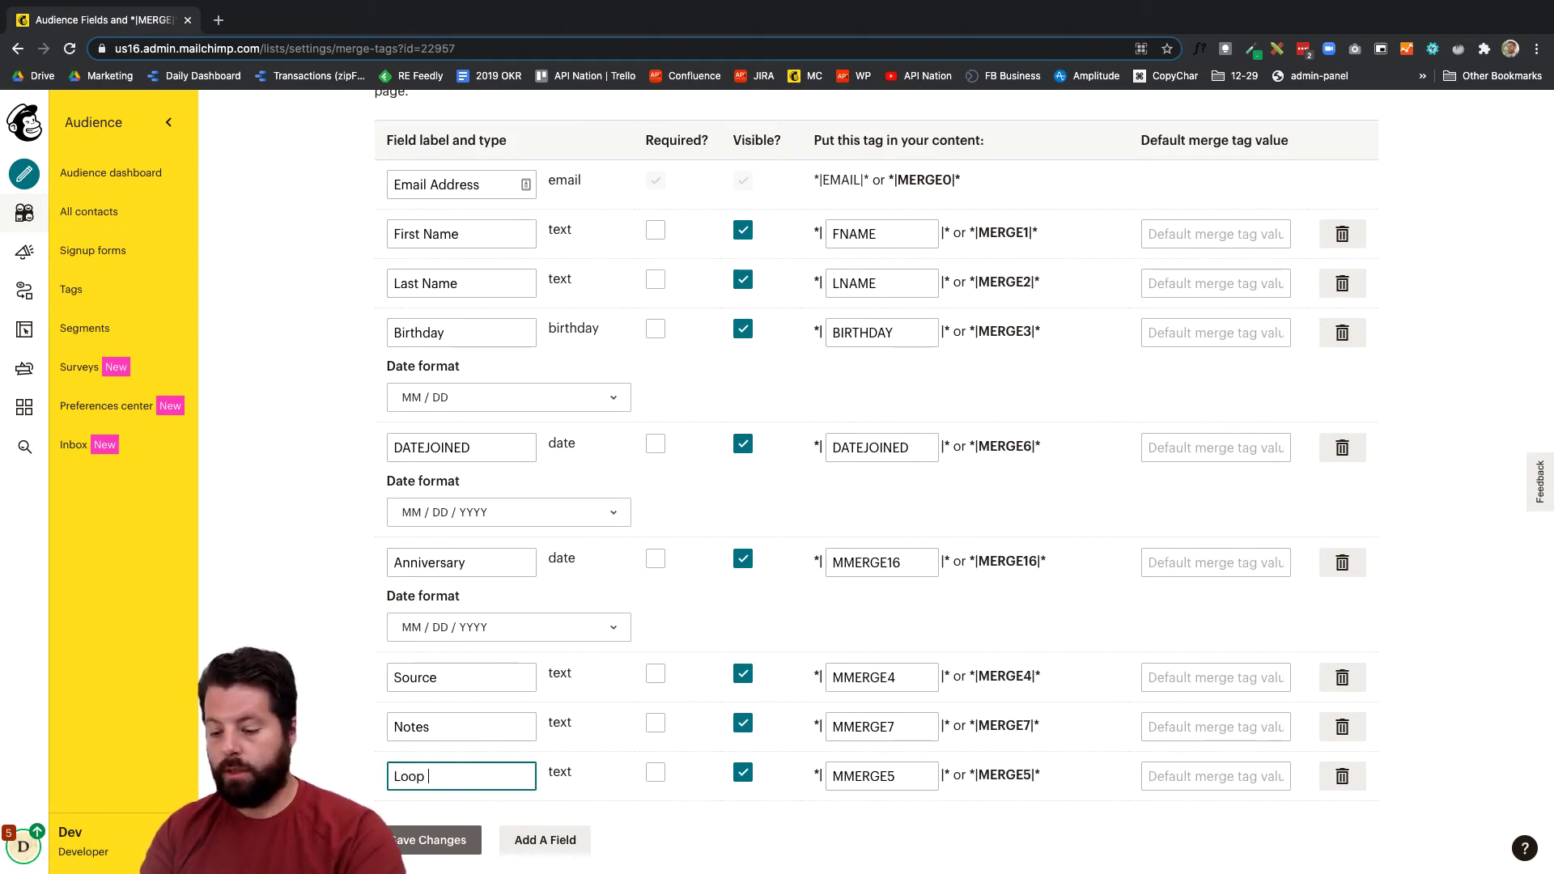
pyautogui.click(866, 779)
pyautogui.doubleClick(866, 779)
pyautogui.write('LOOPSTAT')
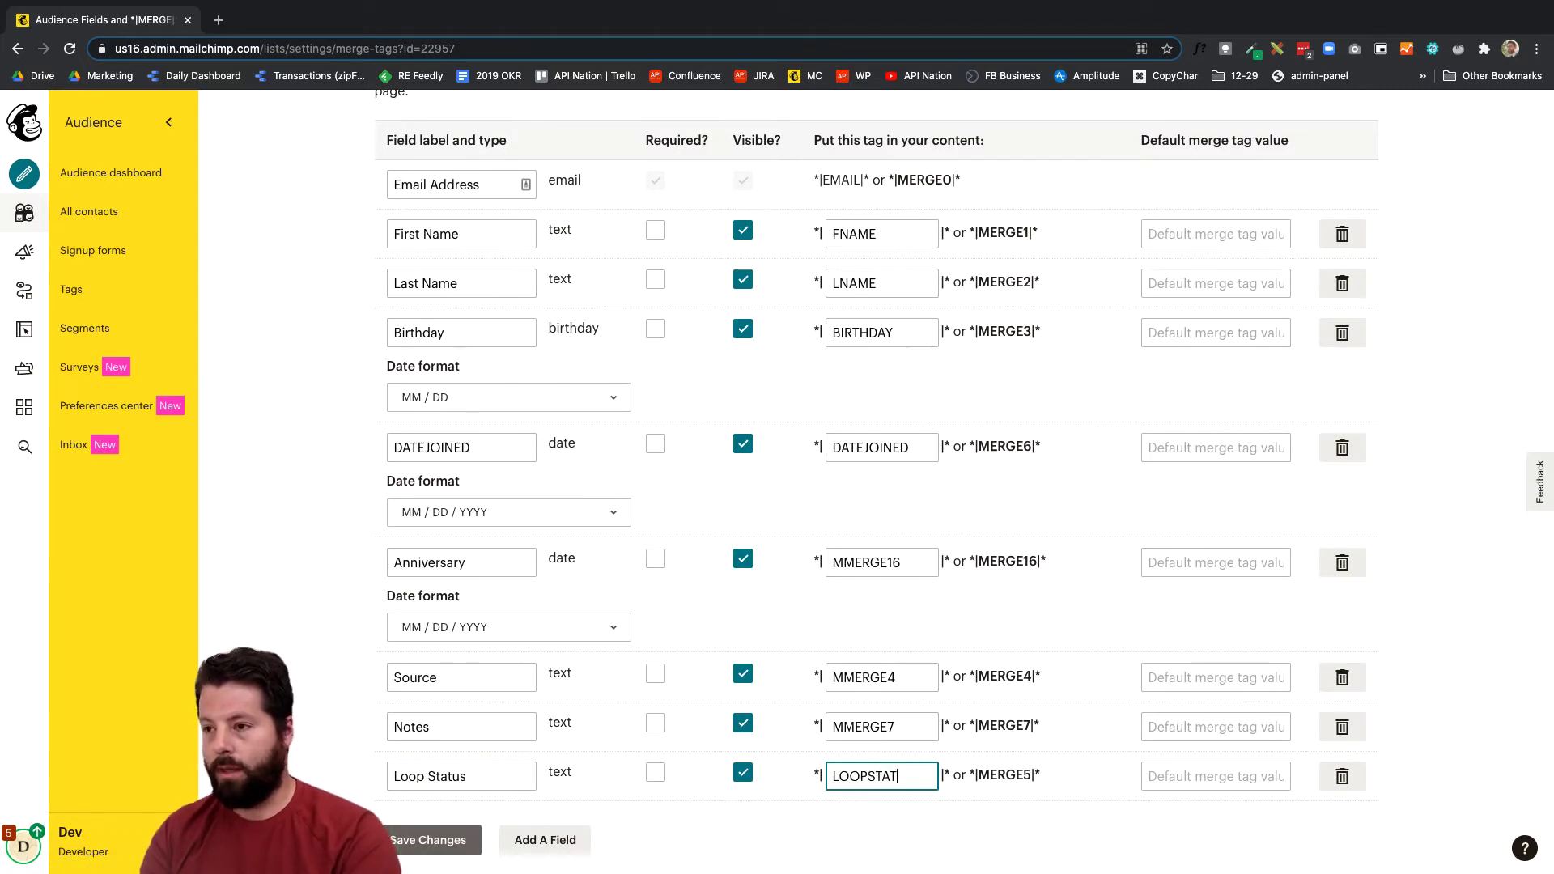
pyautogui.write('US')
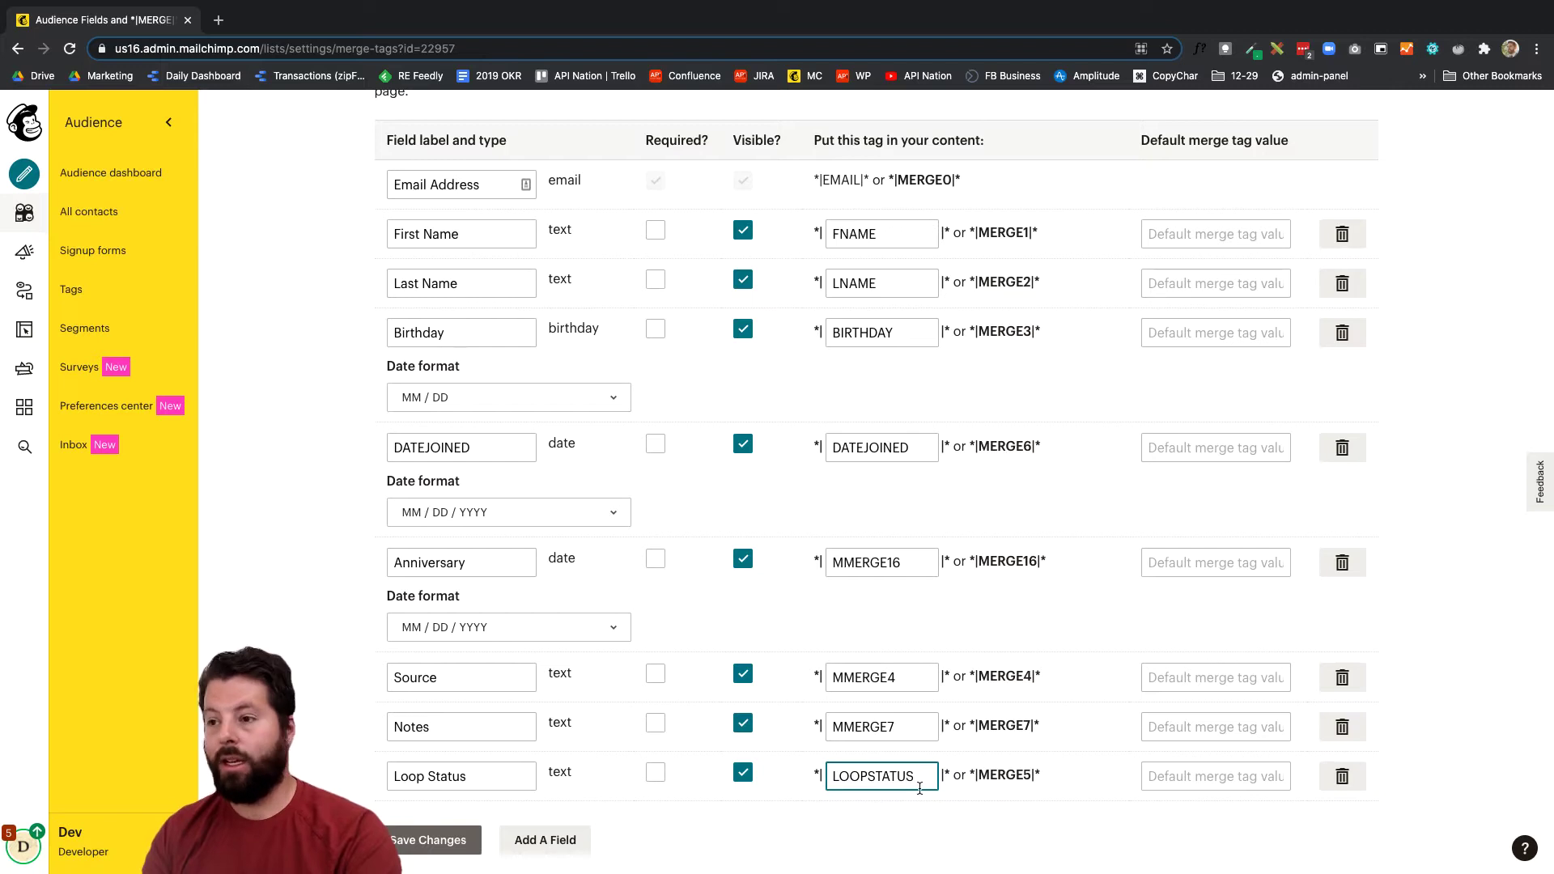
pyautogui.click(449, 840)
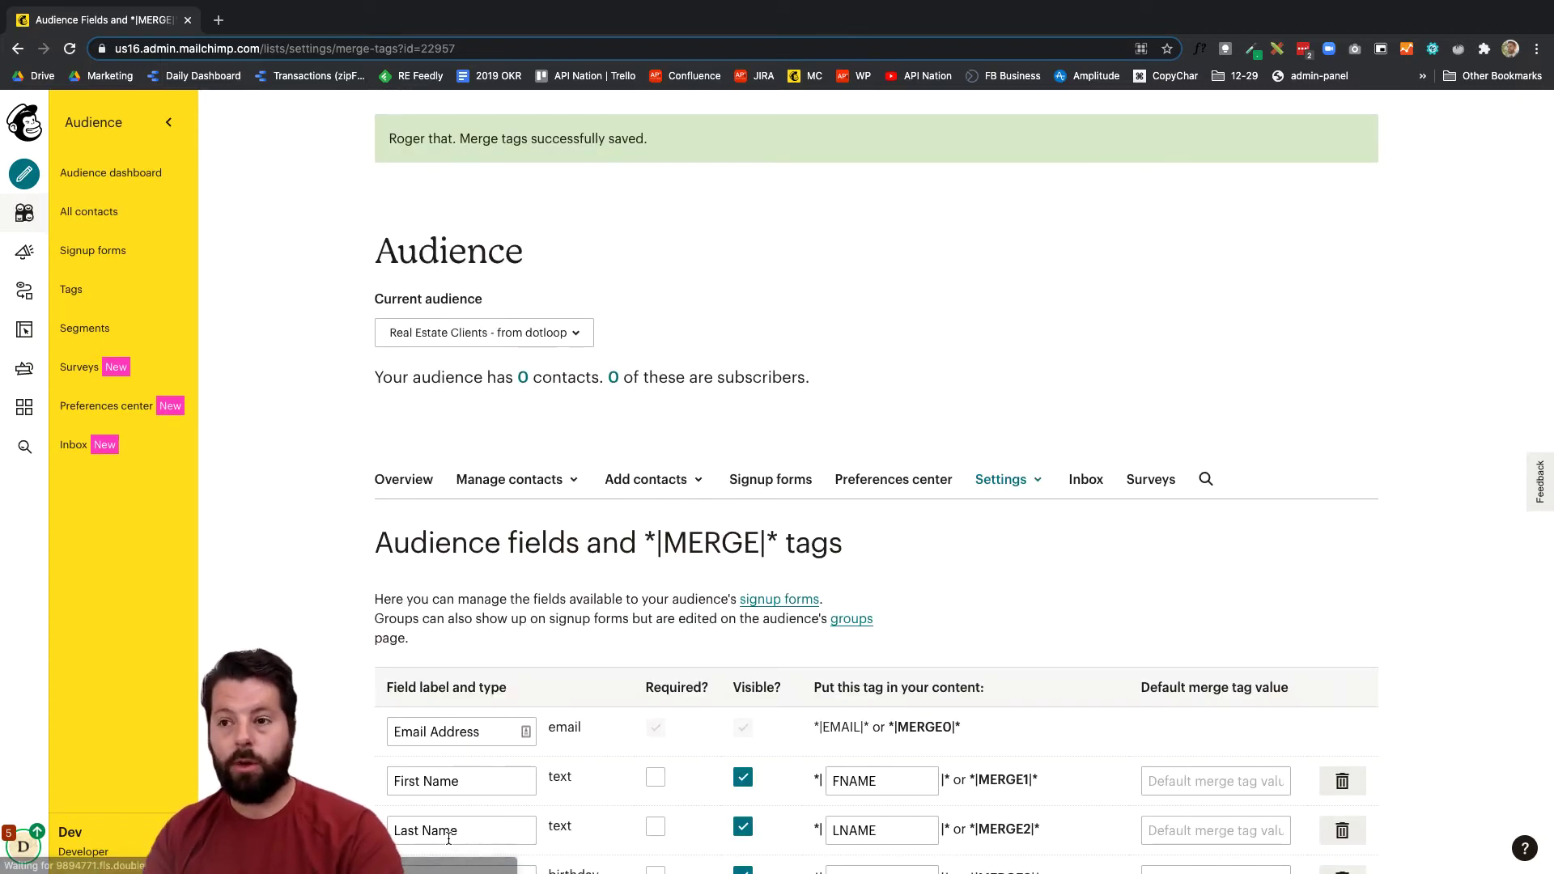
pyautogui.scroll(-7, 449, 840)
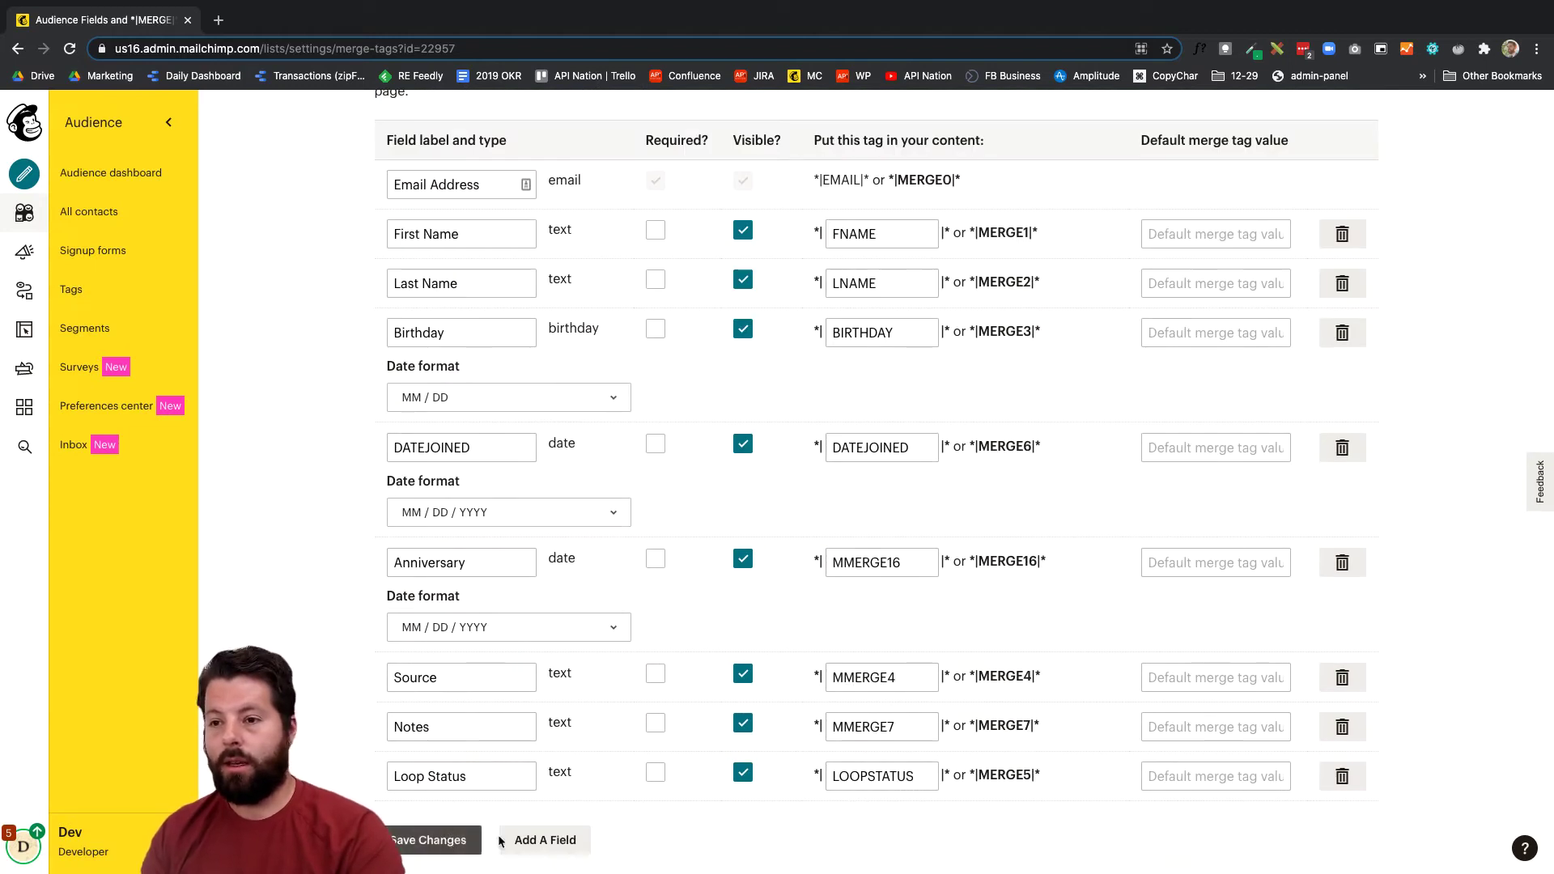
# Add Loop Name, Agent Name and Role text fields, giving Role the tag ROLE, and save
pyautogui.click(531, 835)
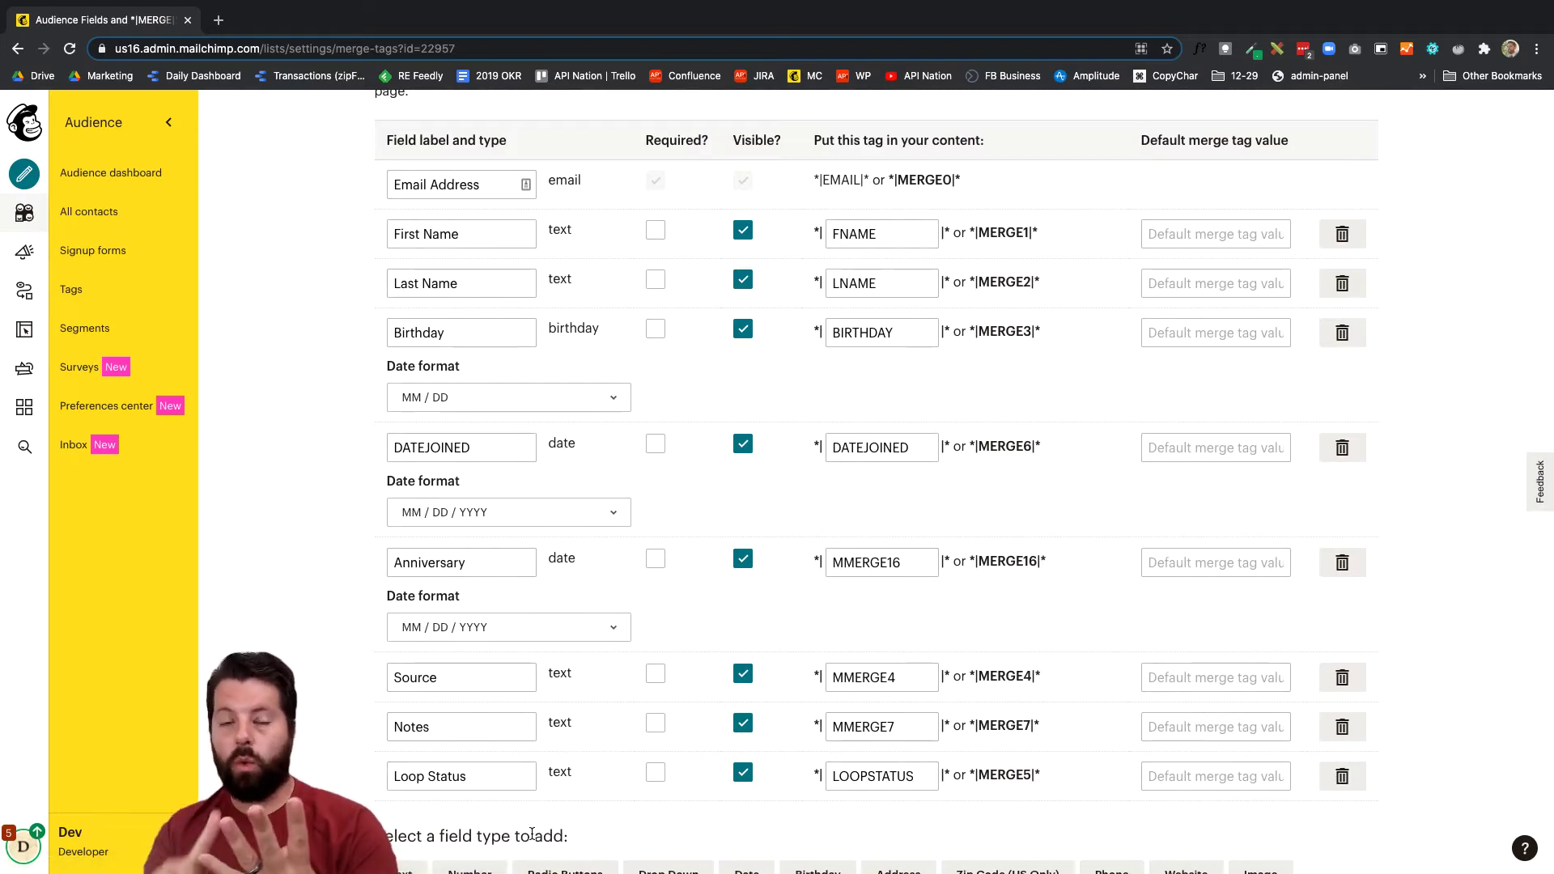
pyautogui.scroll(-3, 531, 833)
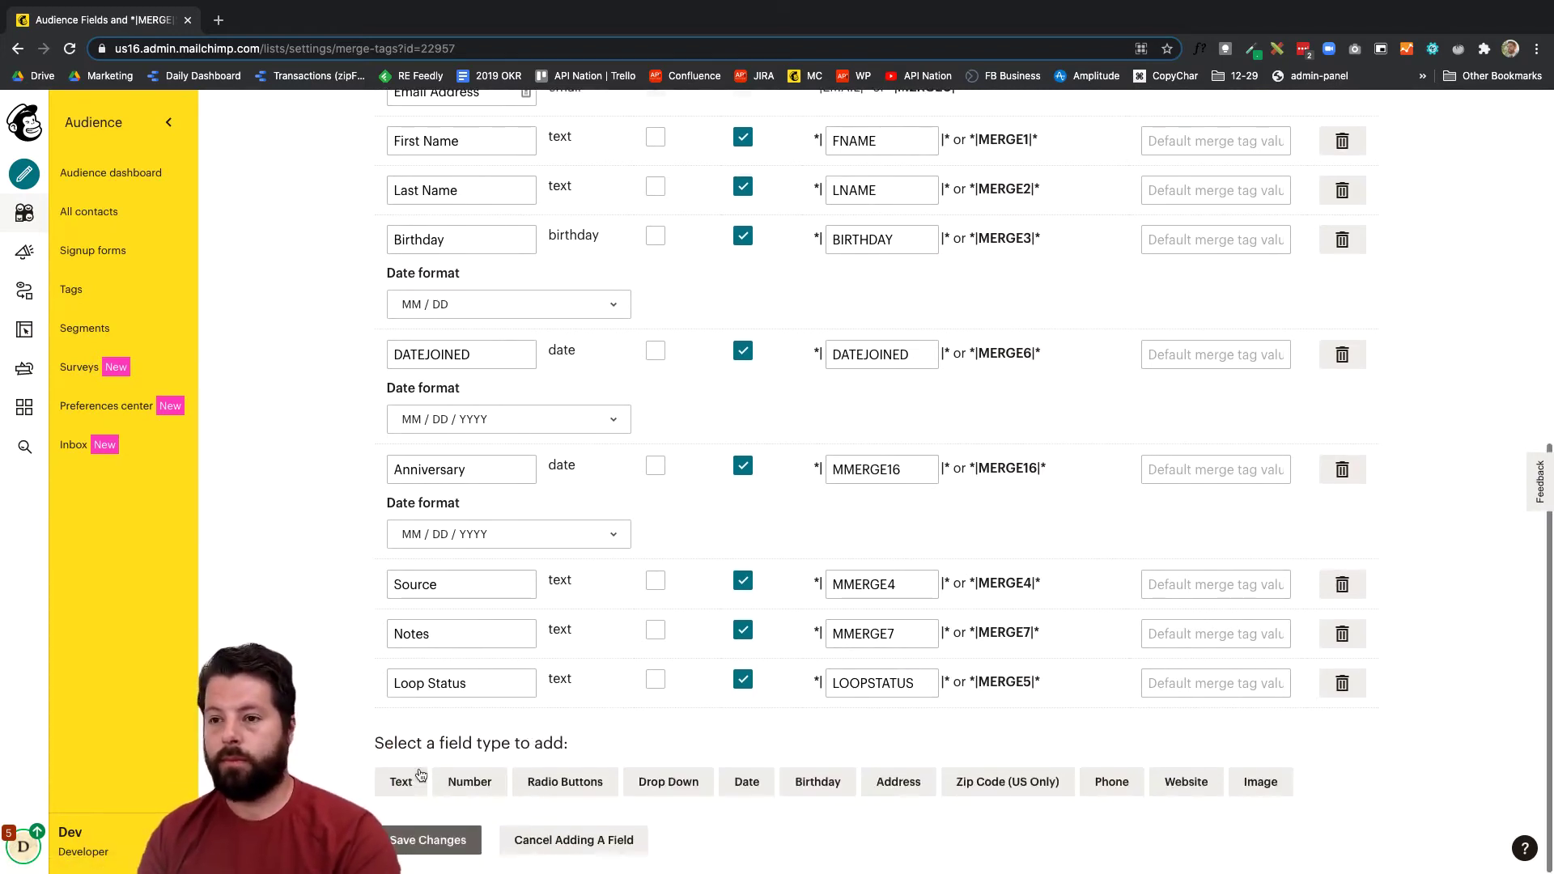
pyautogui.click(409, 779)
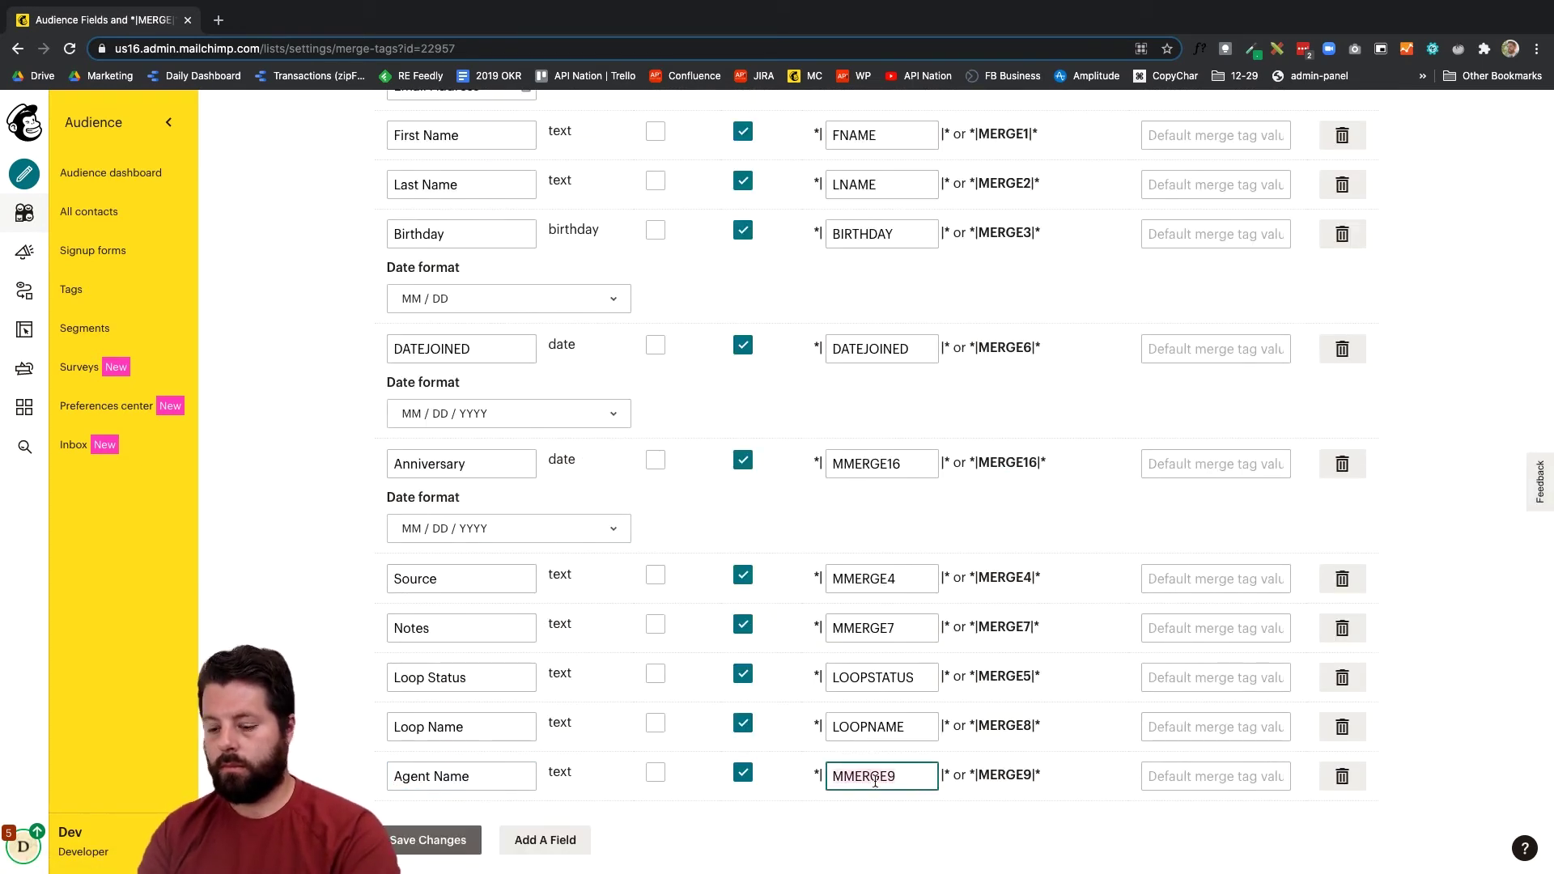
pyautogui.click(438, 834)
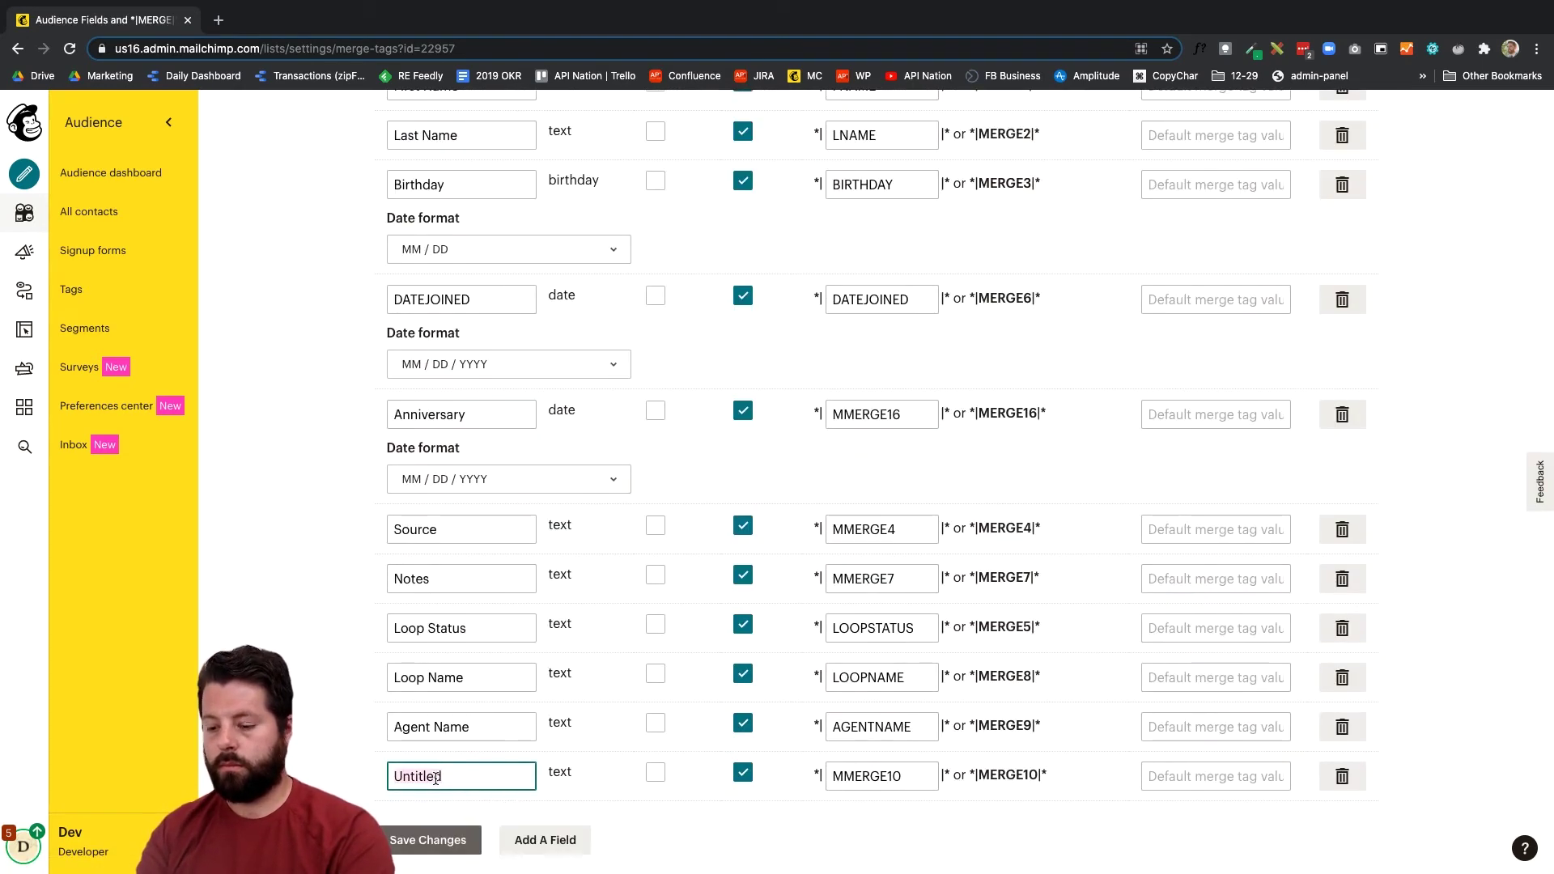
pyautogui.doubleClick(866, 778)
pyautogui.write('ROLE')
pyautogui.click(449, 840)
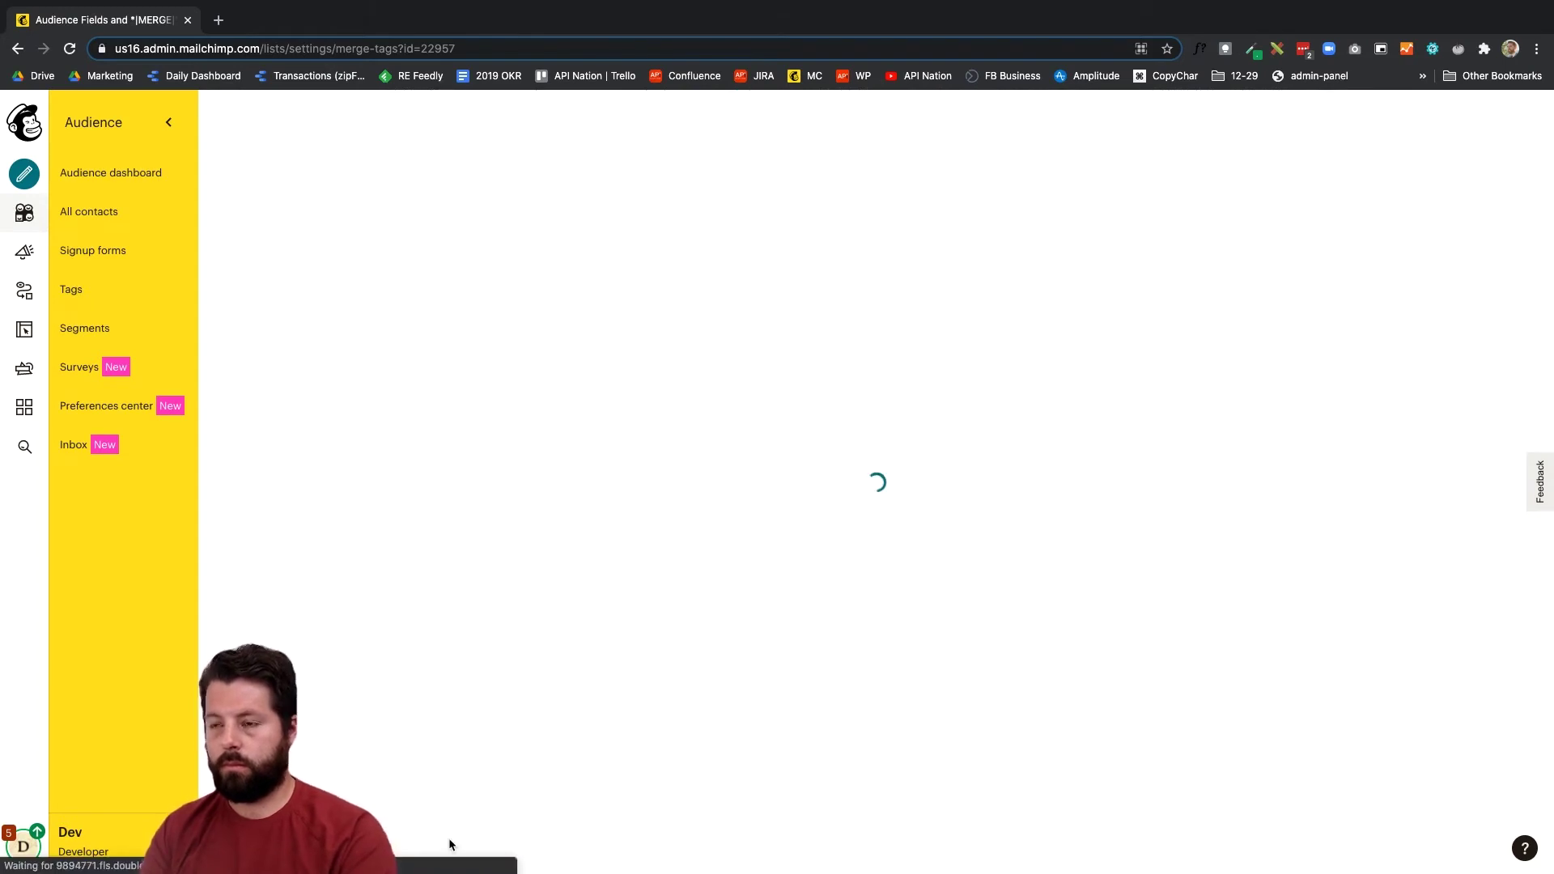
pyautogui.scroll(-10, 656, 839)
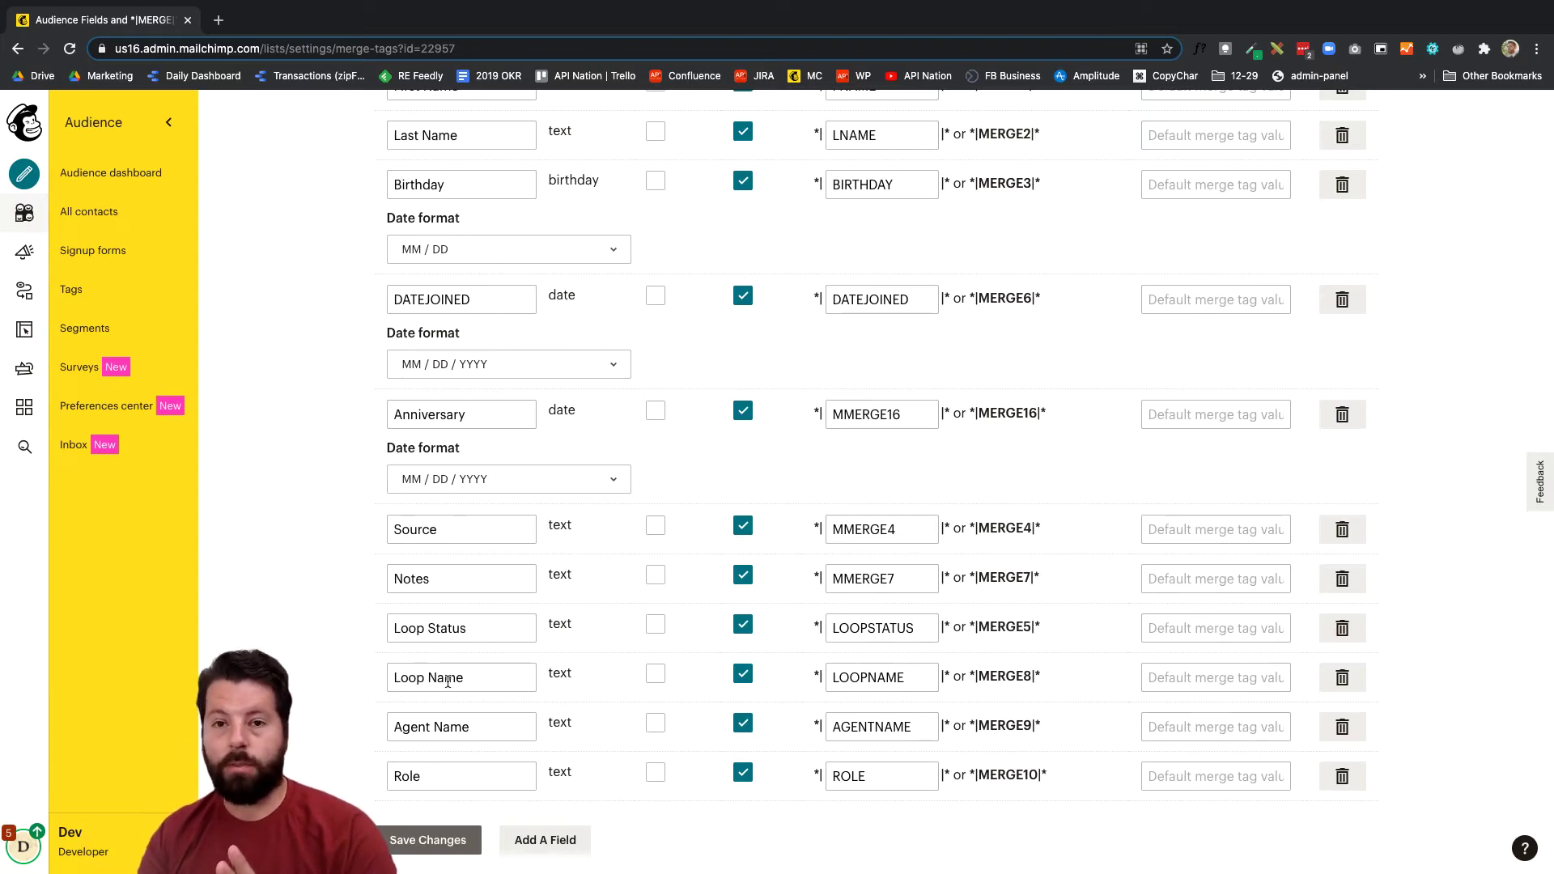
pyautogui.press('Return')
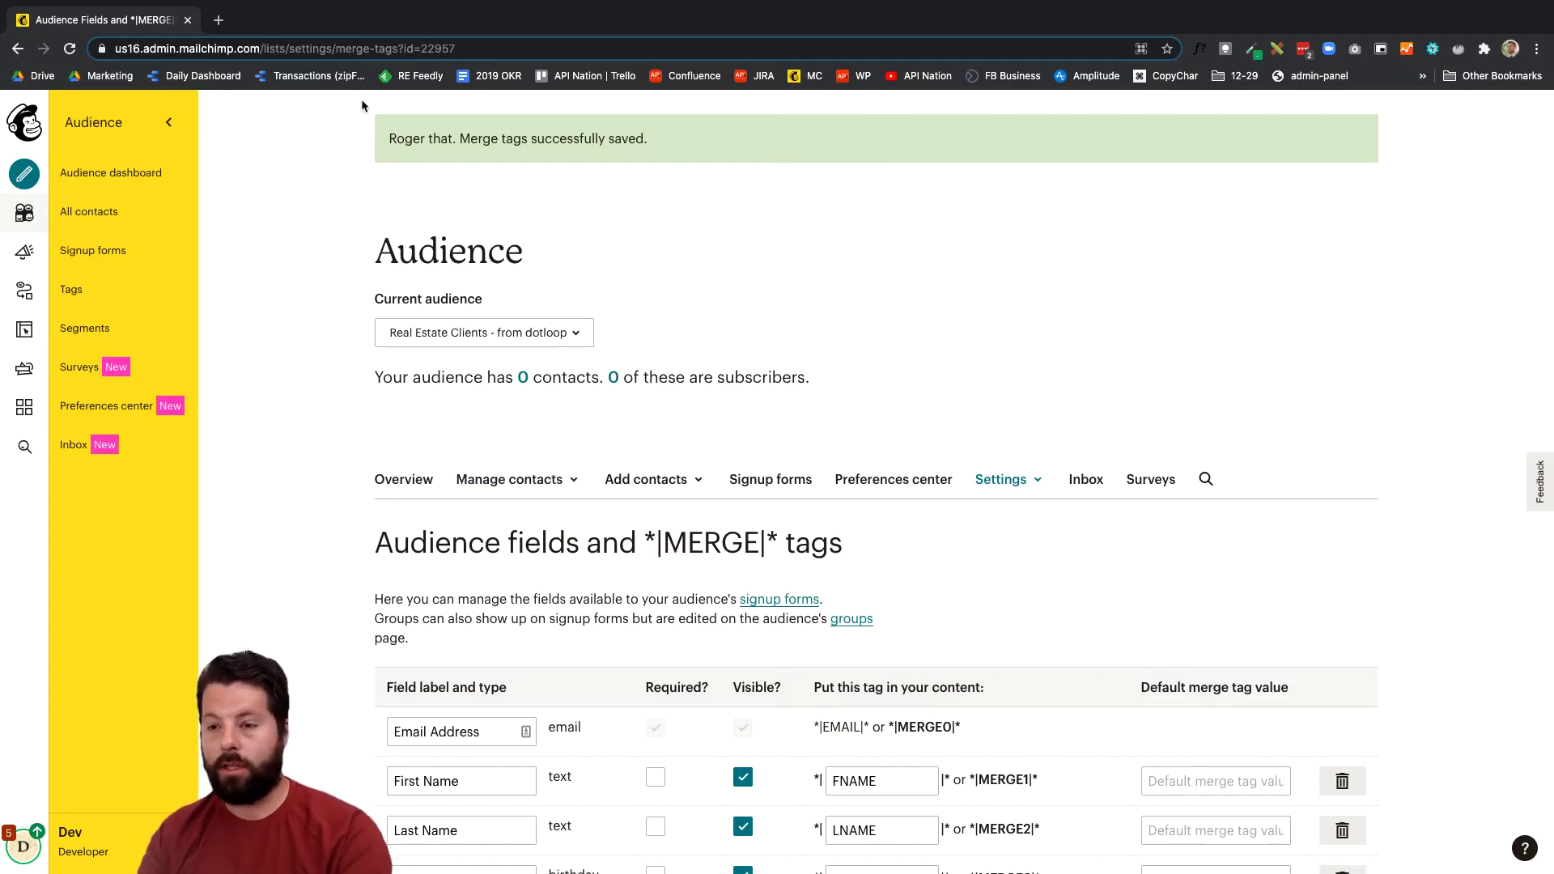
# Load apination.com in a new browser tab
pyautogui.click(219, 20)
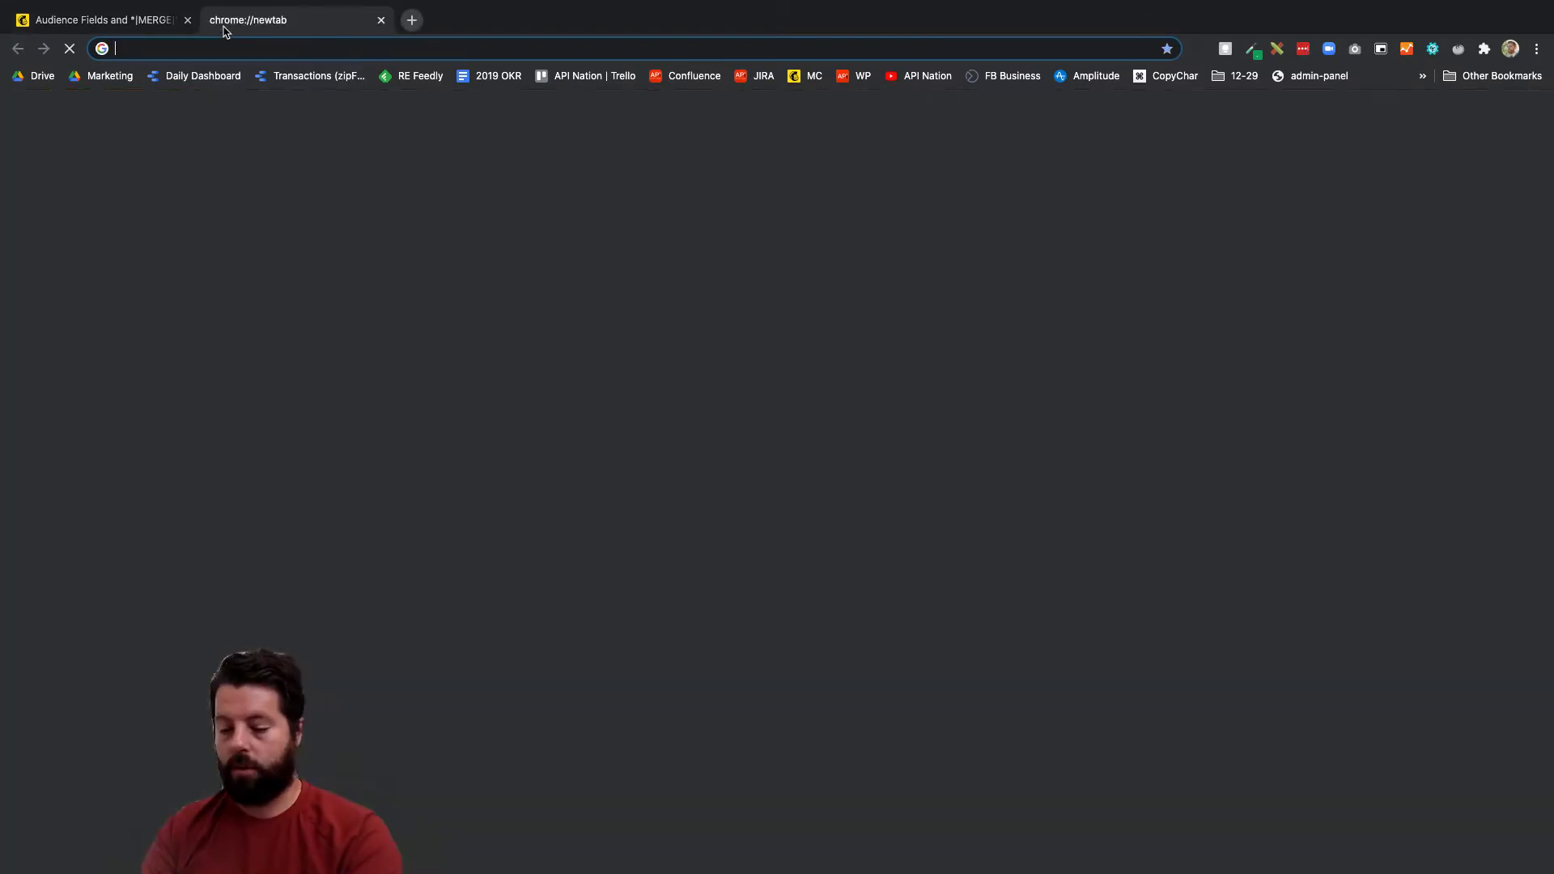
pyautogui.write('apination.com')
pyautogui.press('Return')
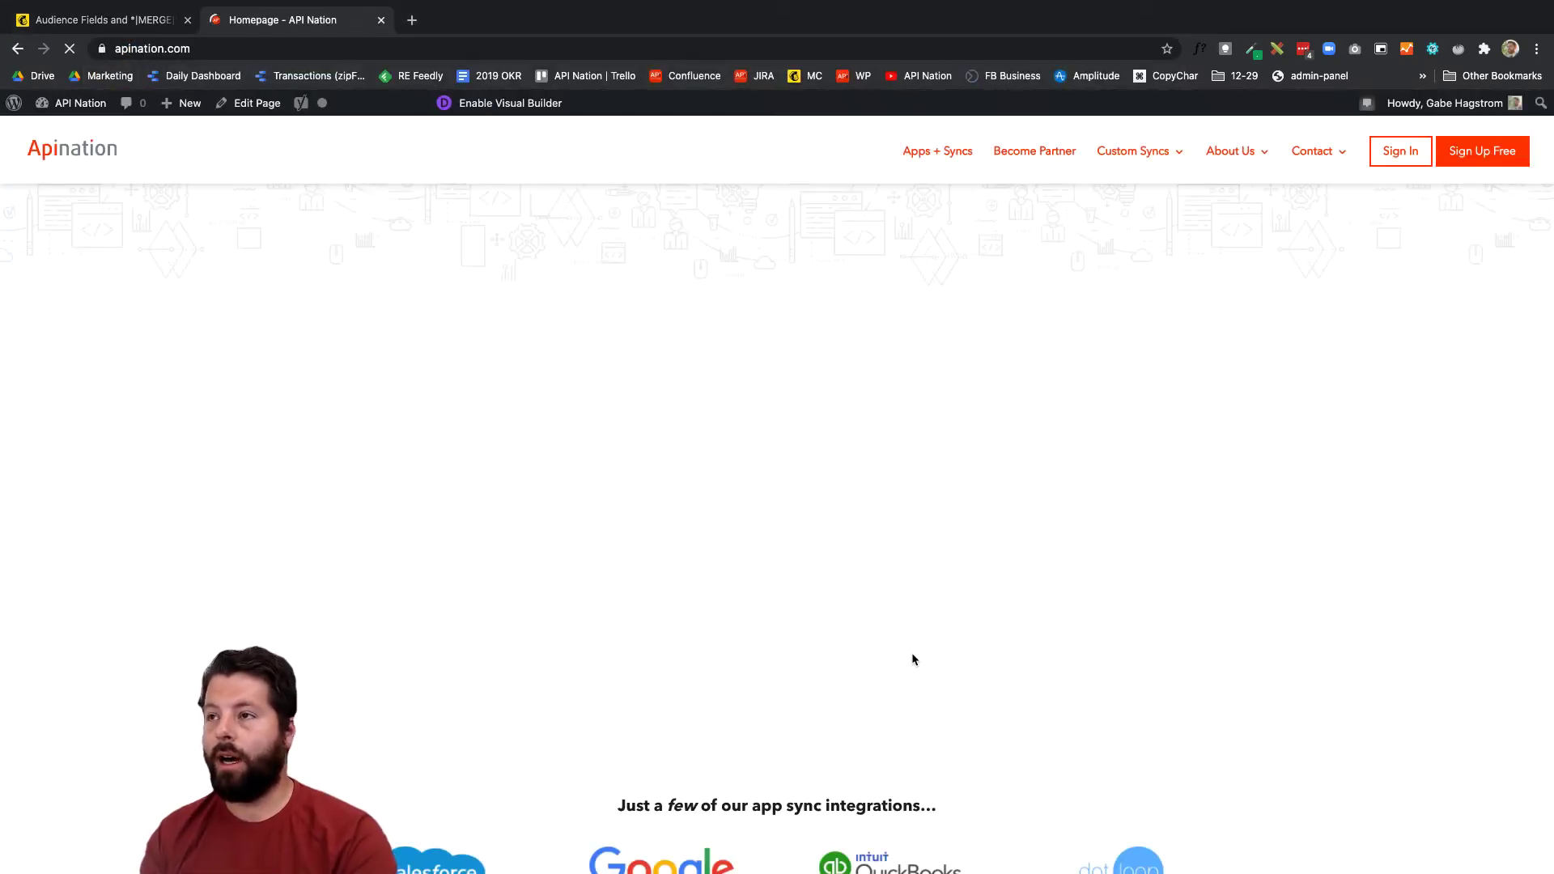
# Open the dotloop app page from the API Nation apps catalogue
pyautogui.click(1069, 483)
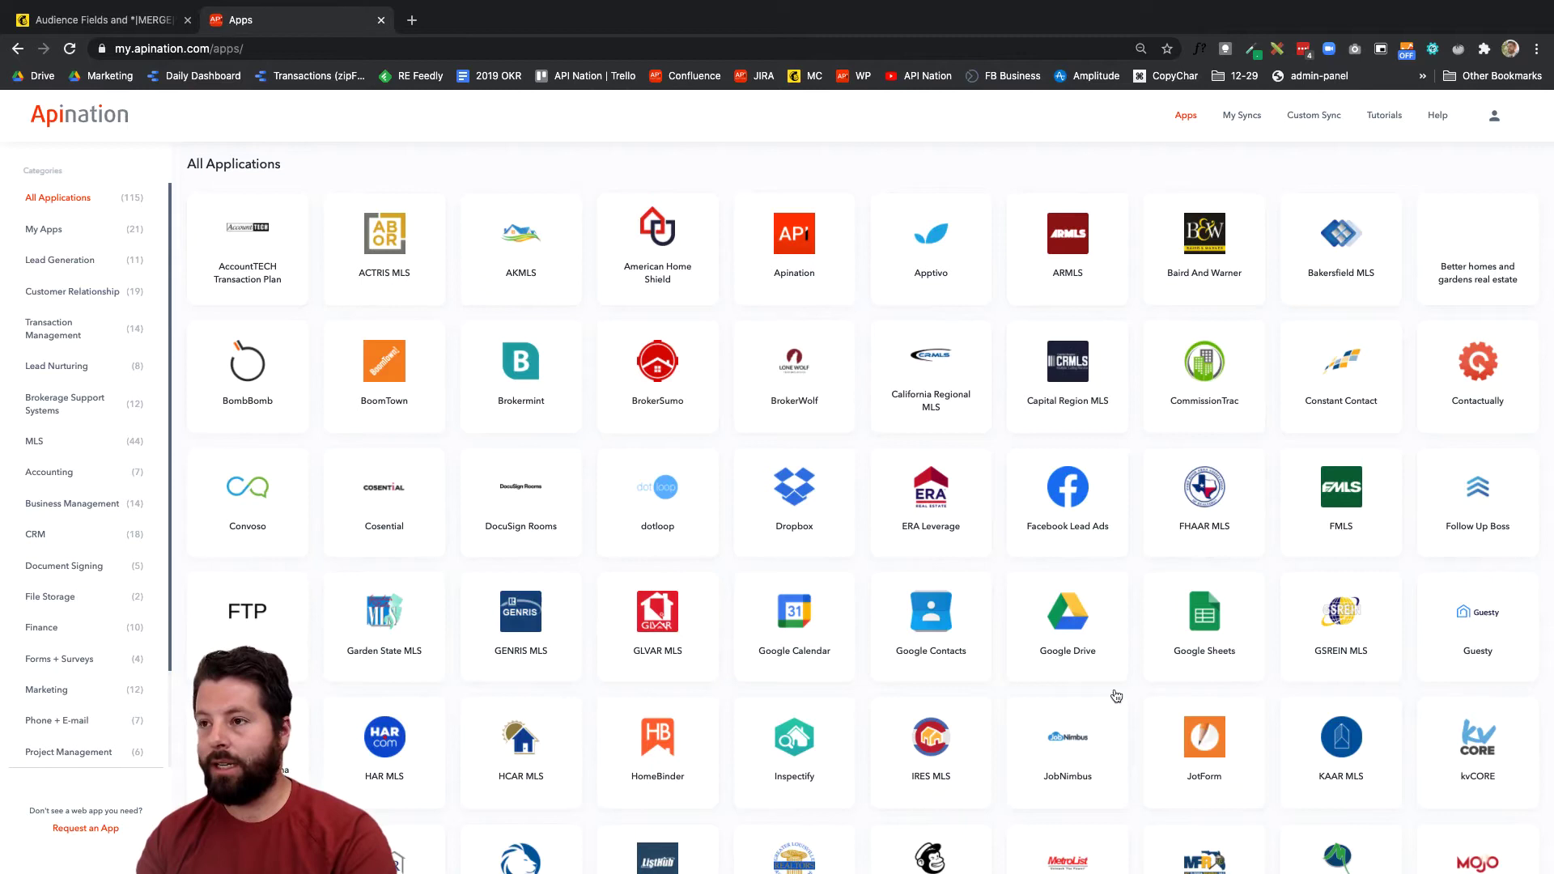
pyautogui.scroll(-2, 707, 453)
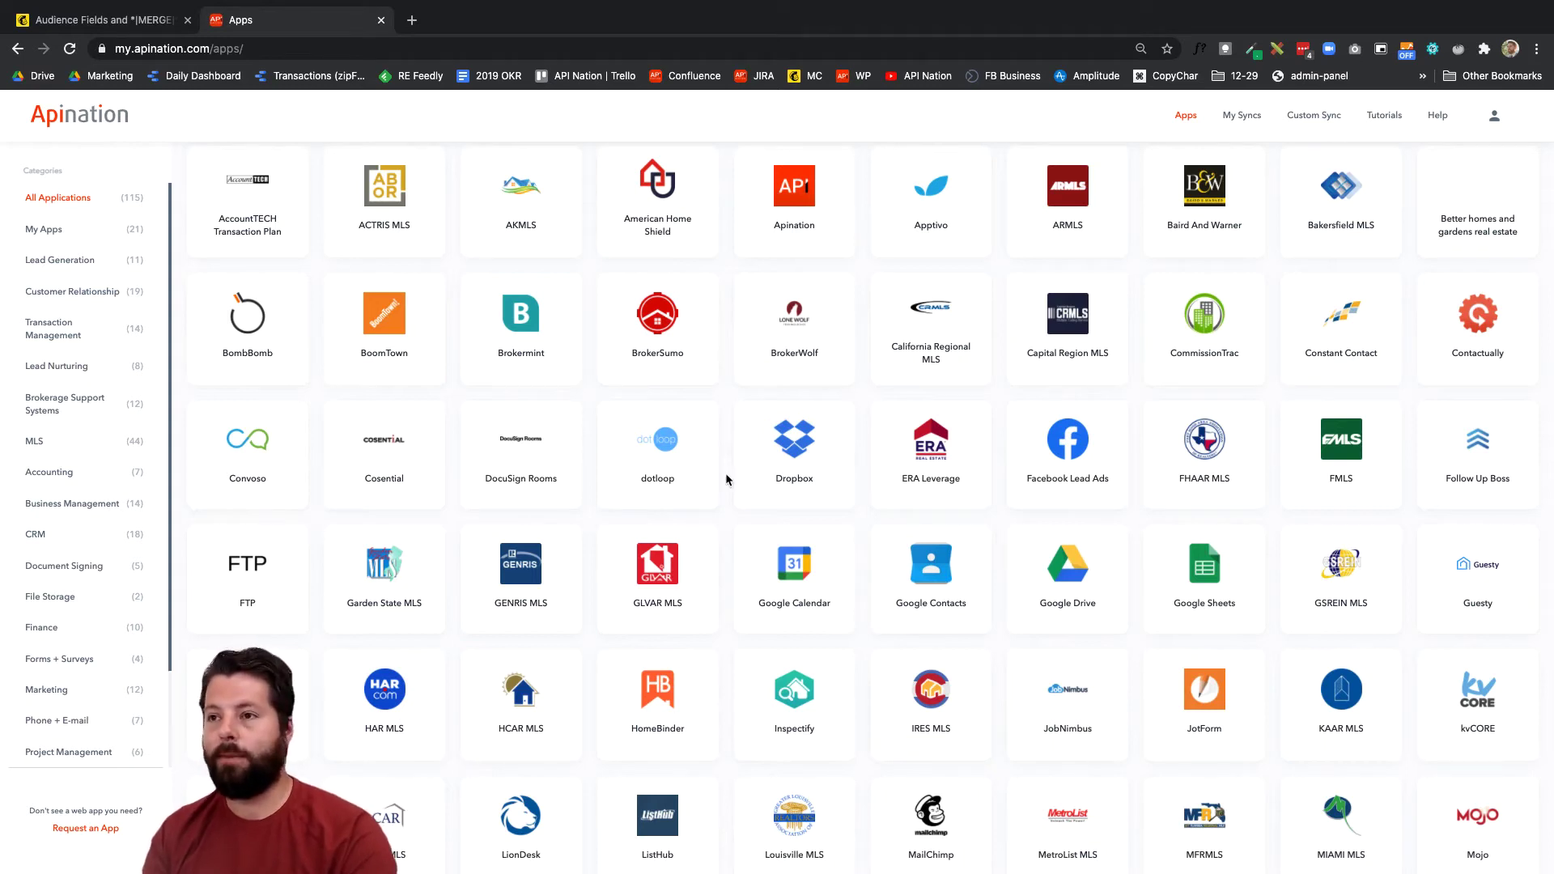
pyautogui.click(662, 452)
pyautogui.press('super+0')
pyautogui.scroll(-10, 1047, 340)
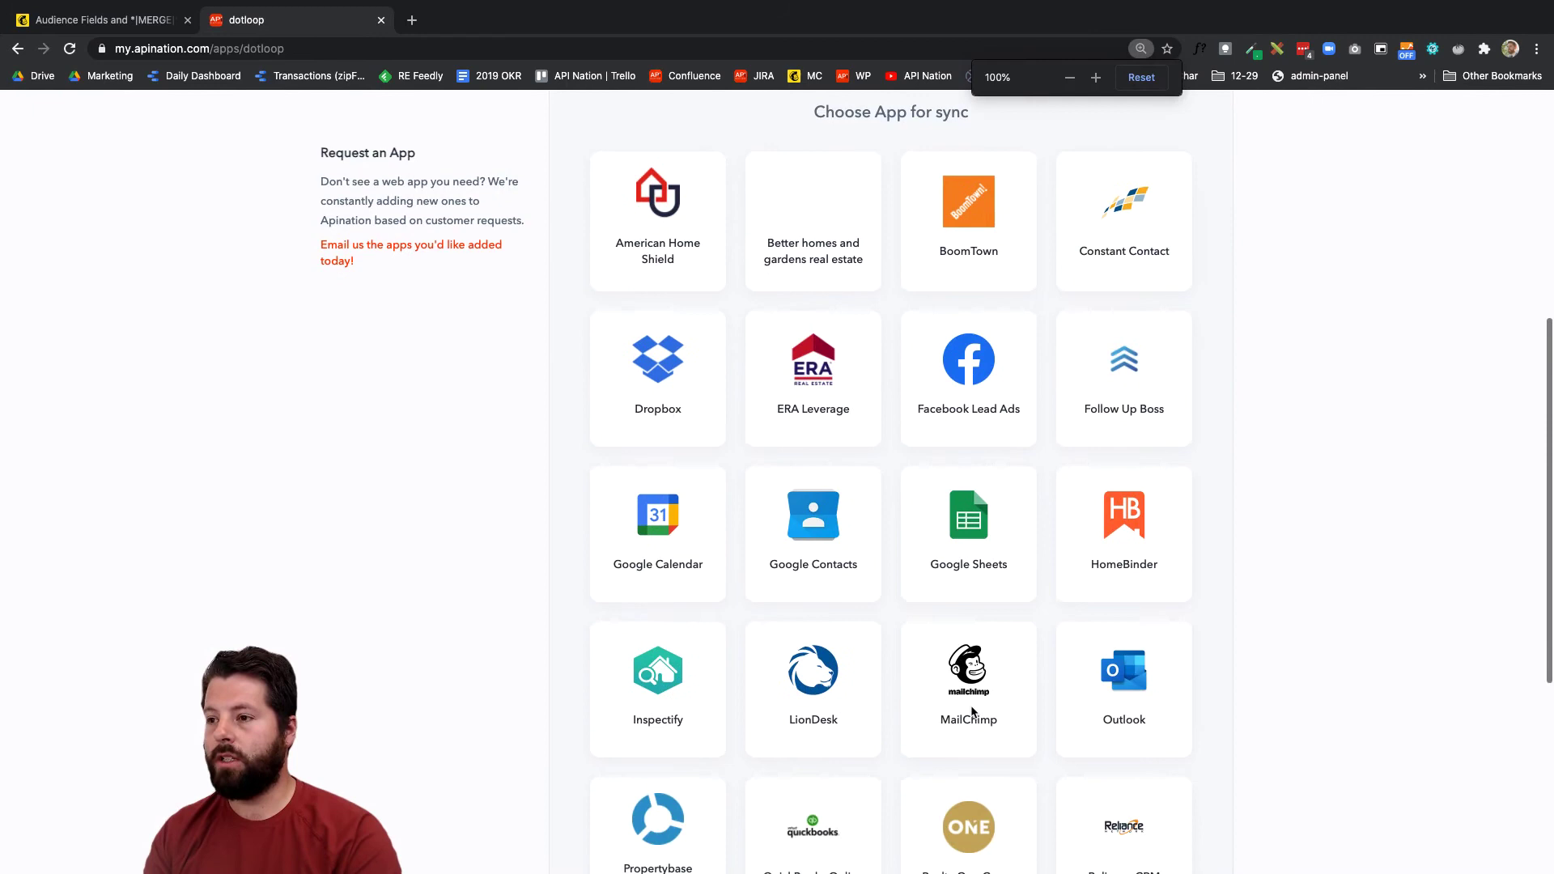
pyautogui.scroll(-2, 970, 701)
pyautogui.scroll(1, 988, 537)
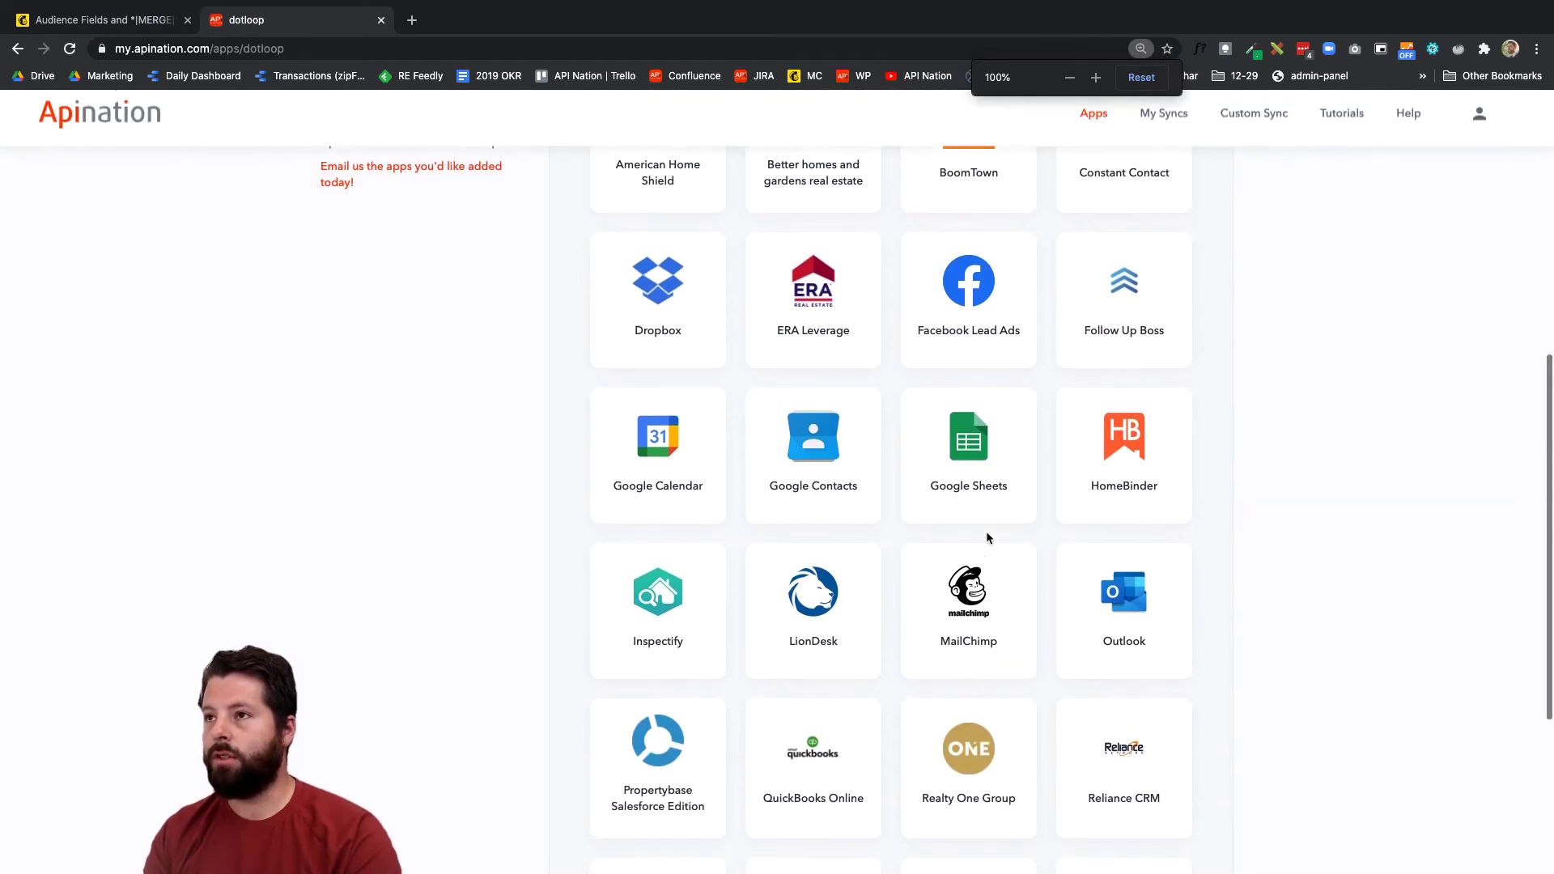
pyautogui.scroll(3, 988, 538)
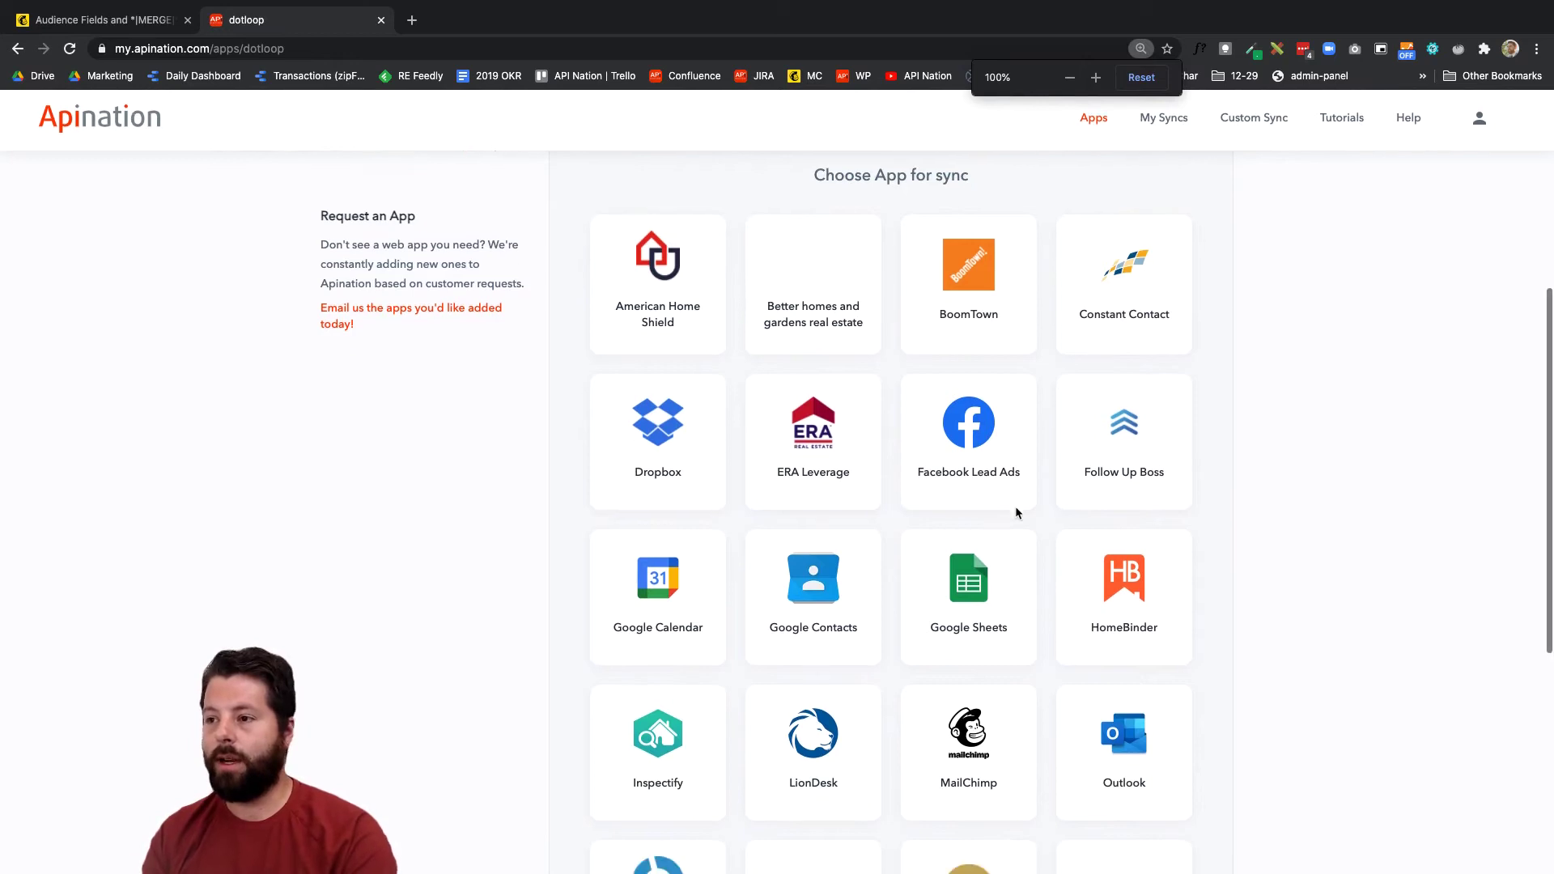
pyautogui.scroll(-2, 1015, 507)
# Pick MailChimp, sign in to dotloop, approve API Nation's access, then return to Mailchimp
pyautogui.click(967, 639)
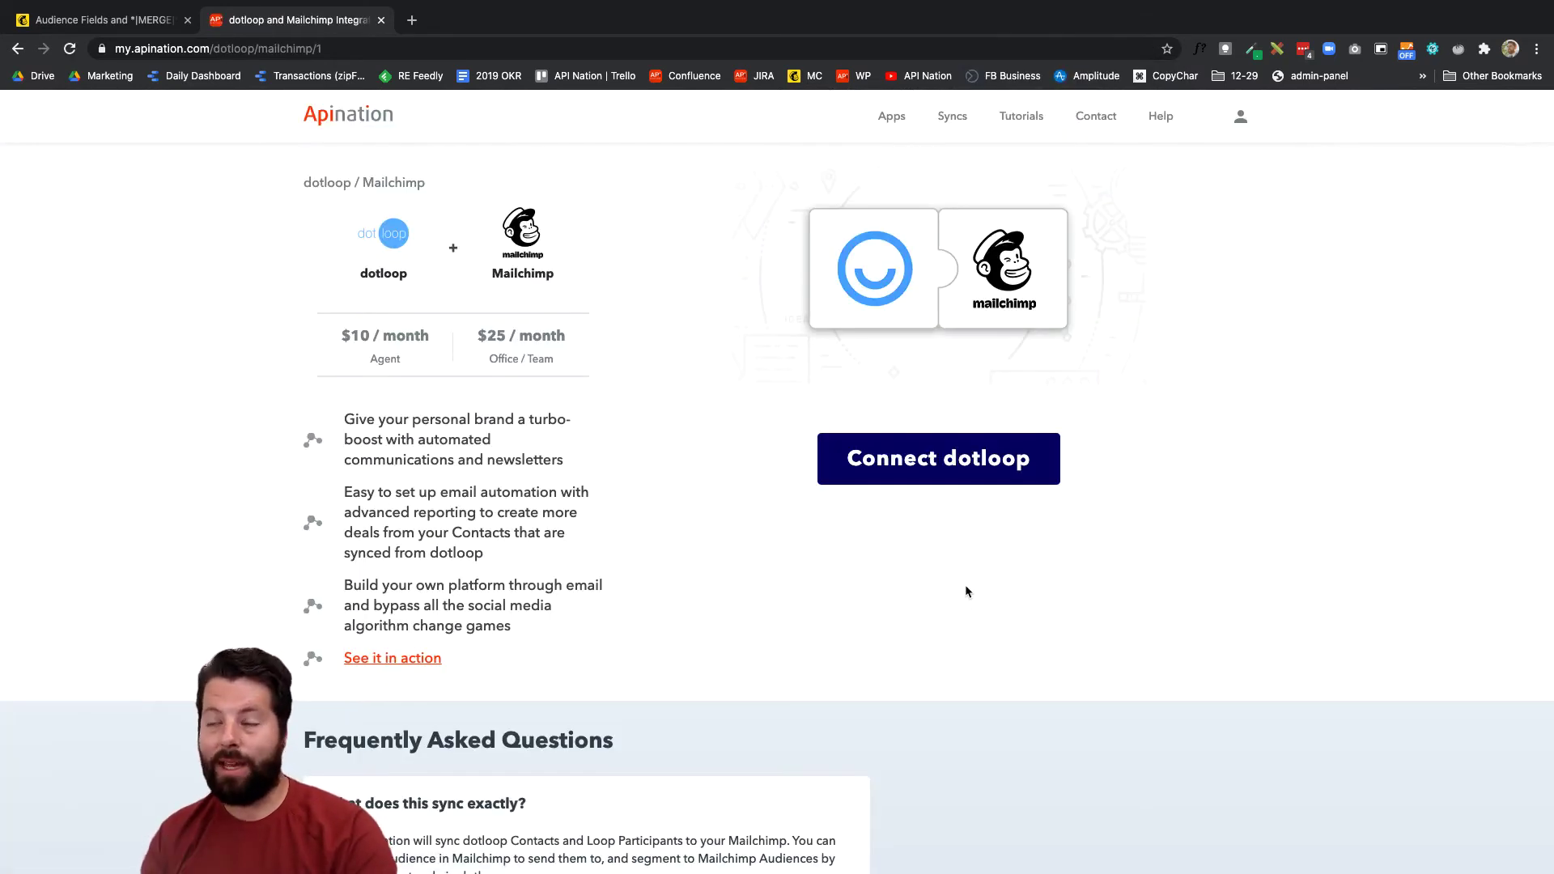
pyautogui.click(945, 464)
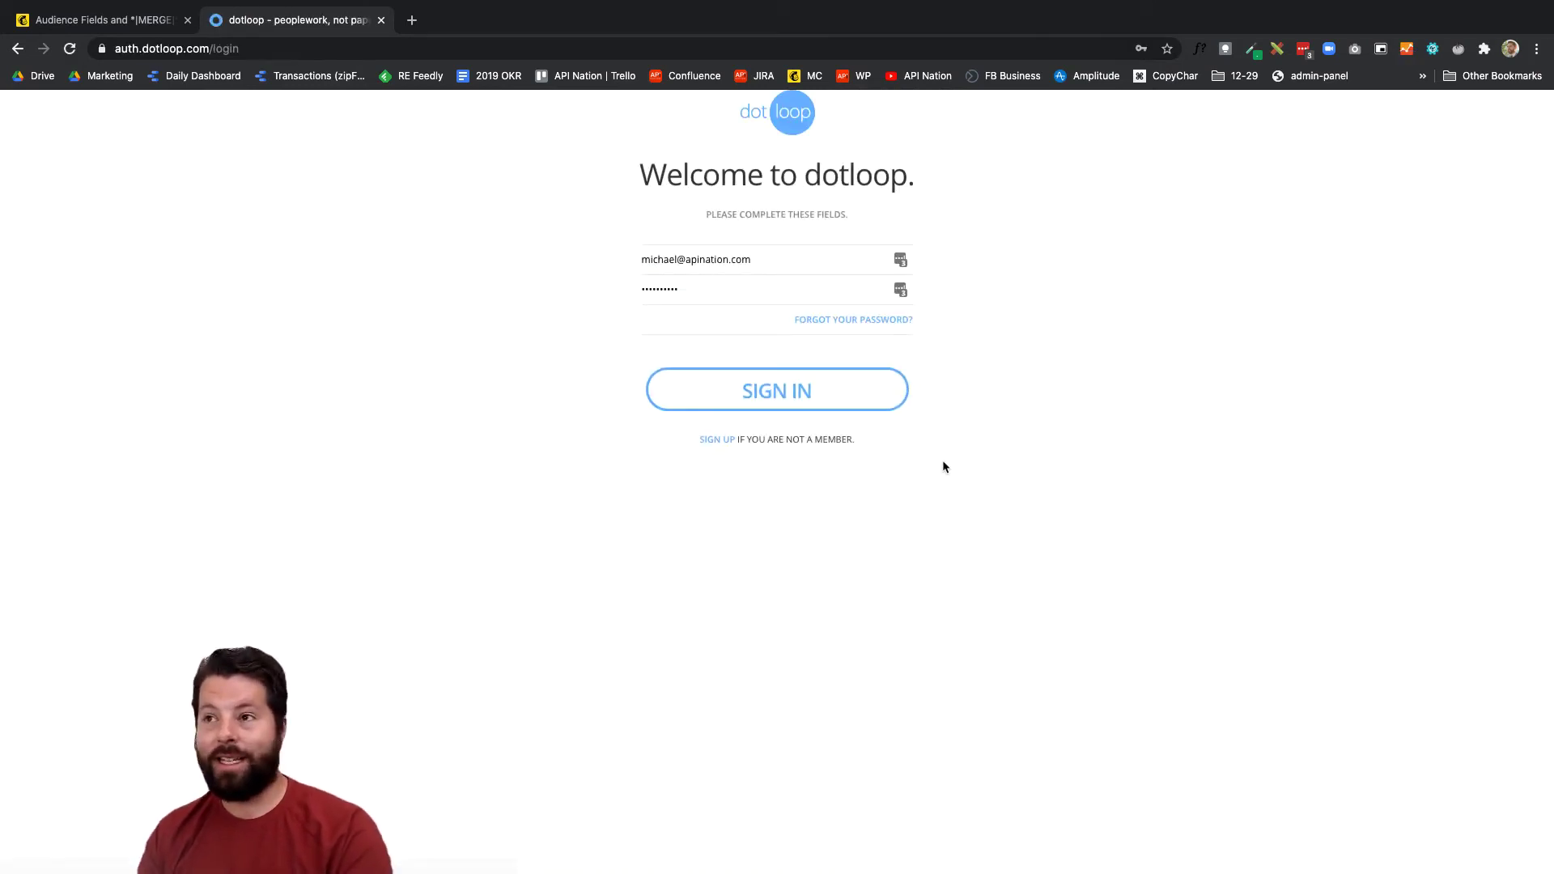
pyautogui.click(752, 413)
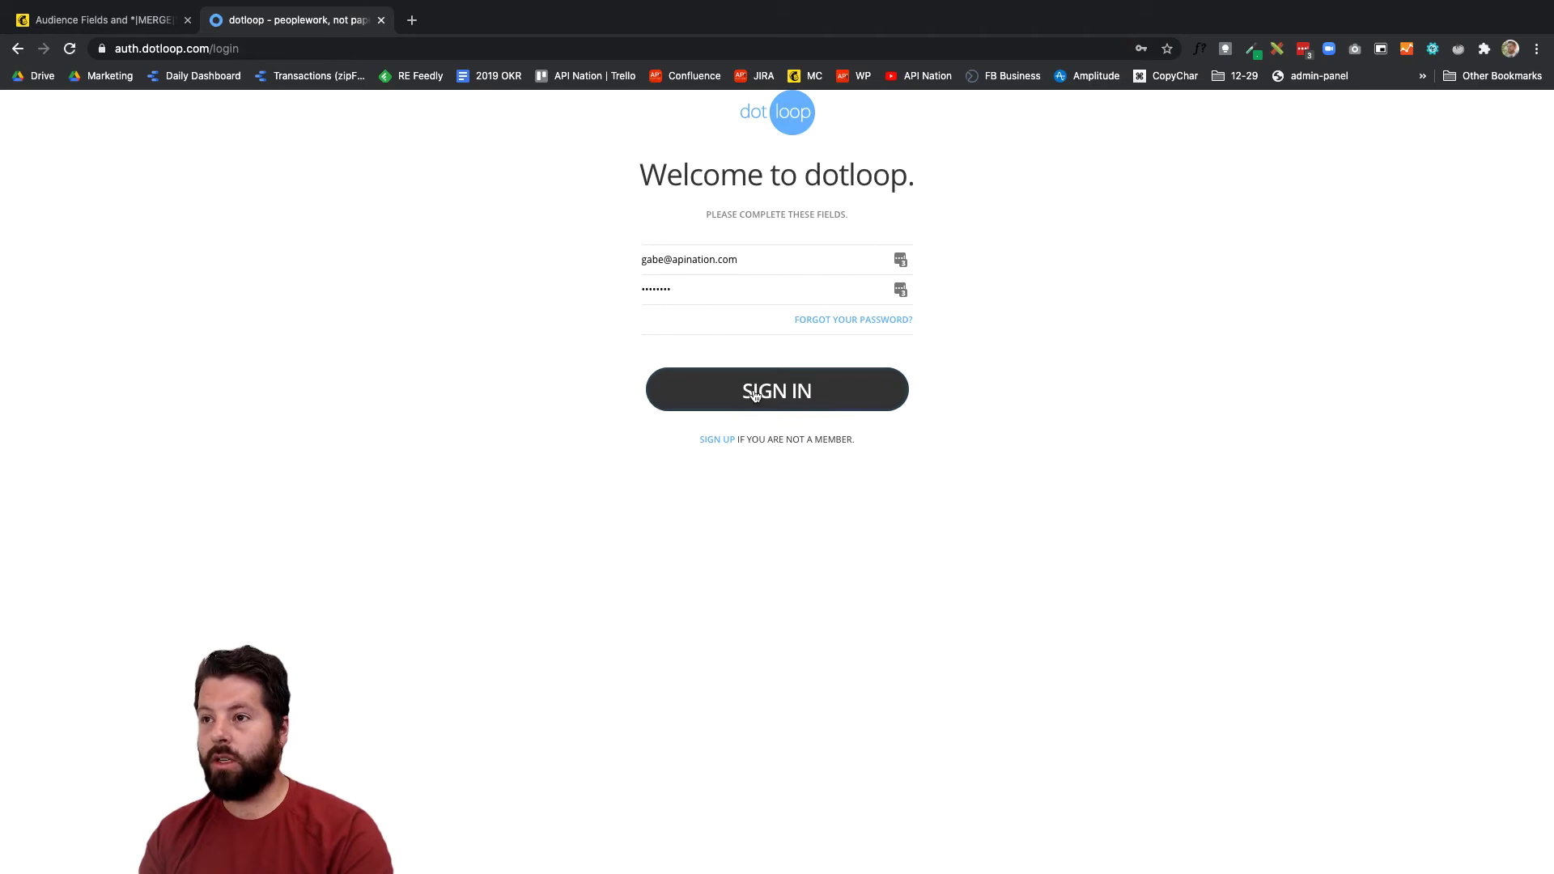
pyautogui.click(756, 391)
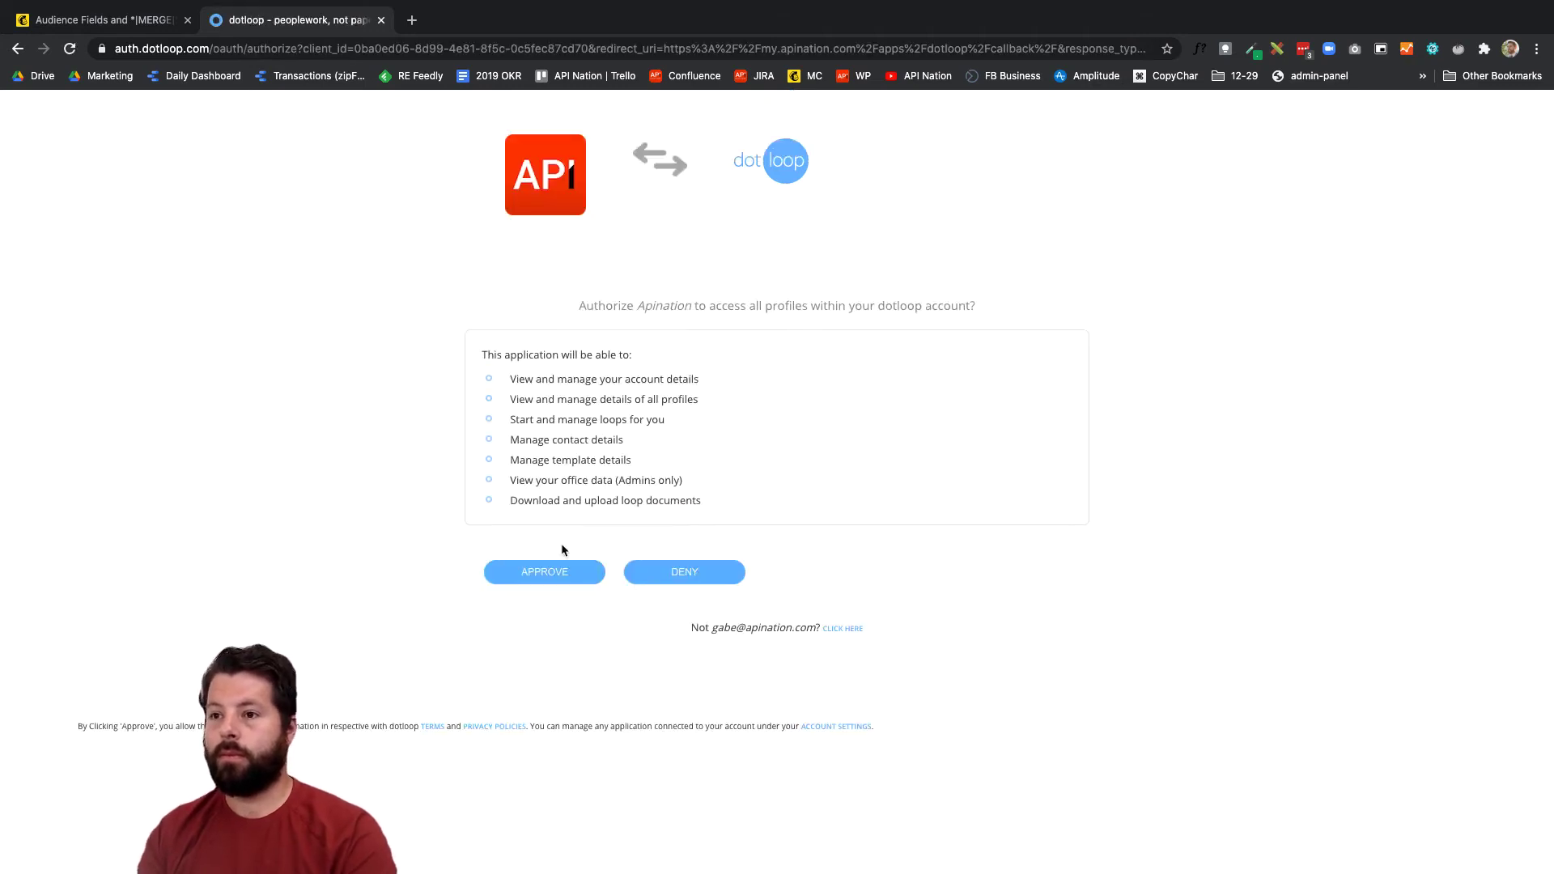
pyautogui.click(542, 576)
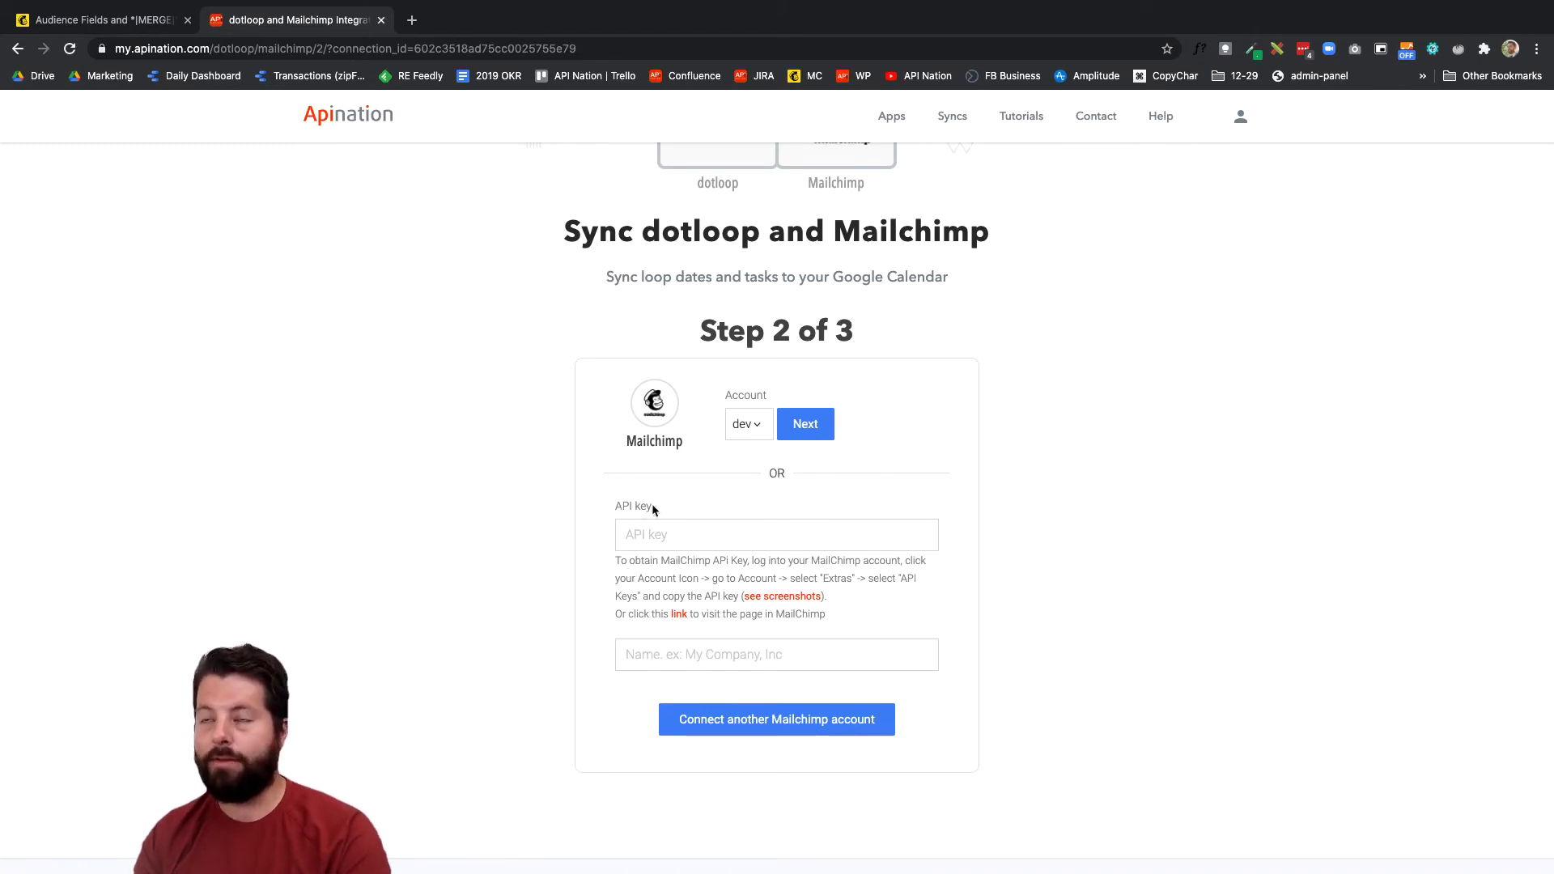
pyautogui.click(98, 24)
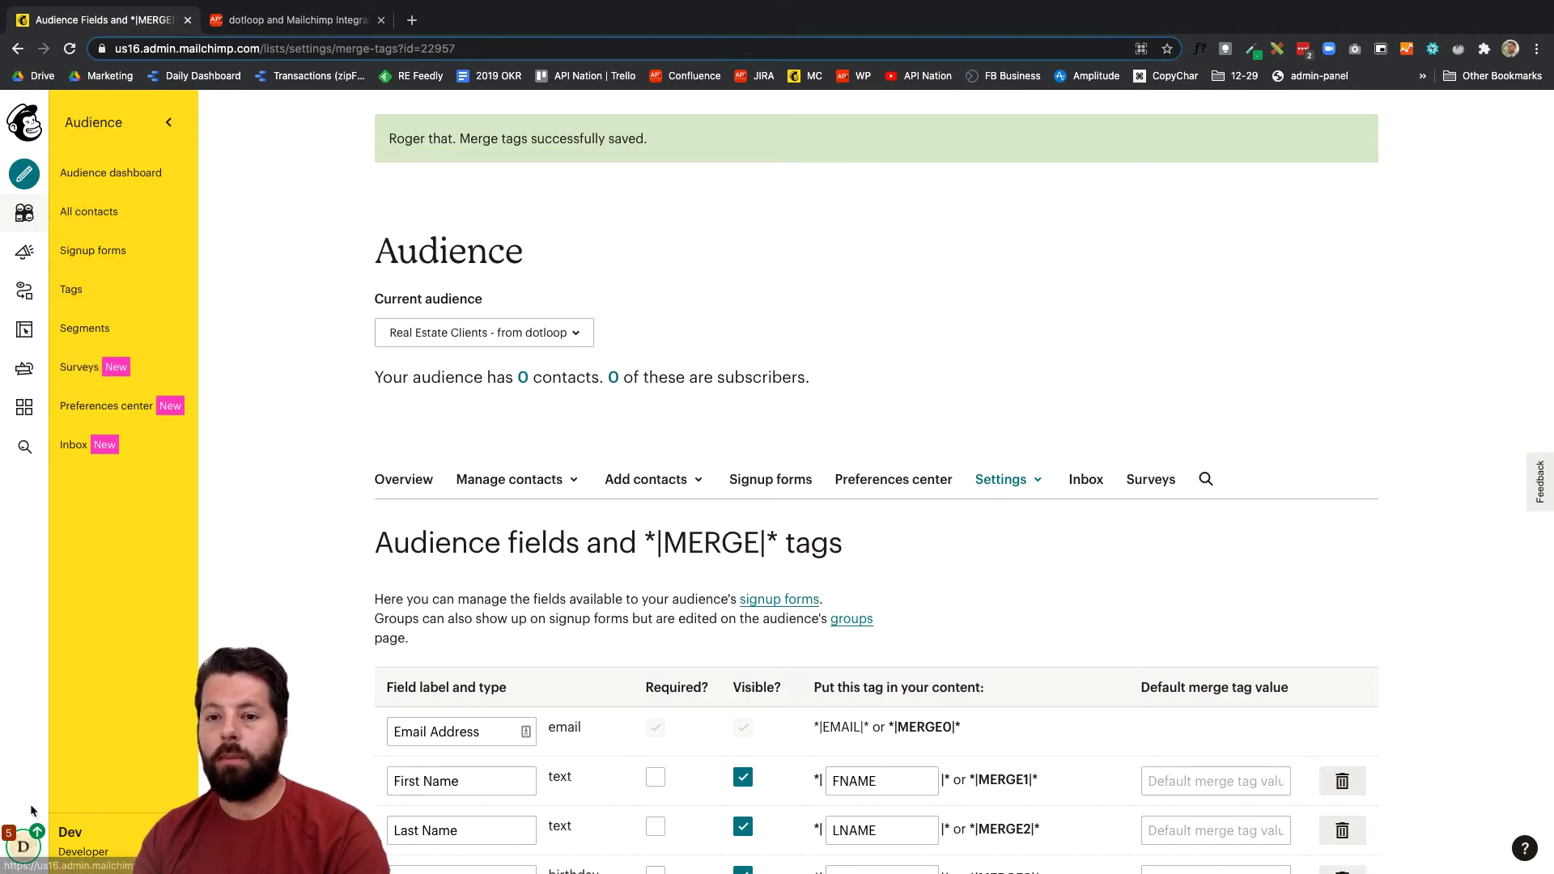
# Go to Account > Extras > API keys and copy the newest Mailchimp API key
pyautogui.click(25, 851)
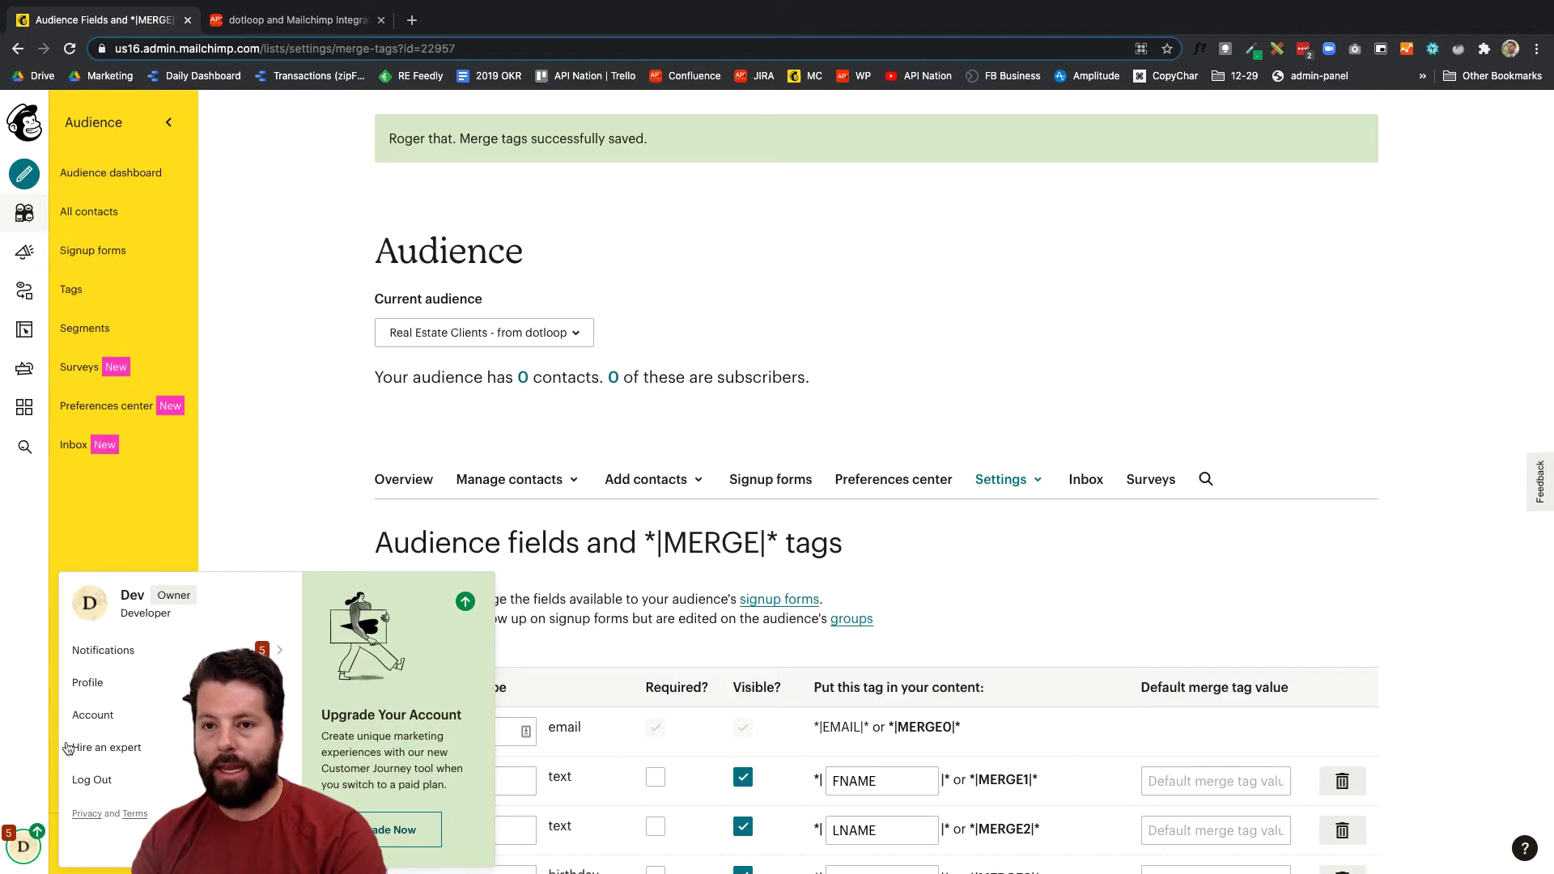
pyautogui.click(95, 713)
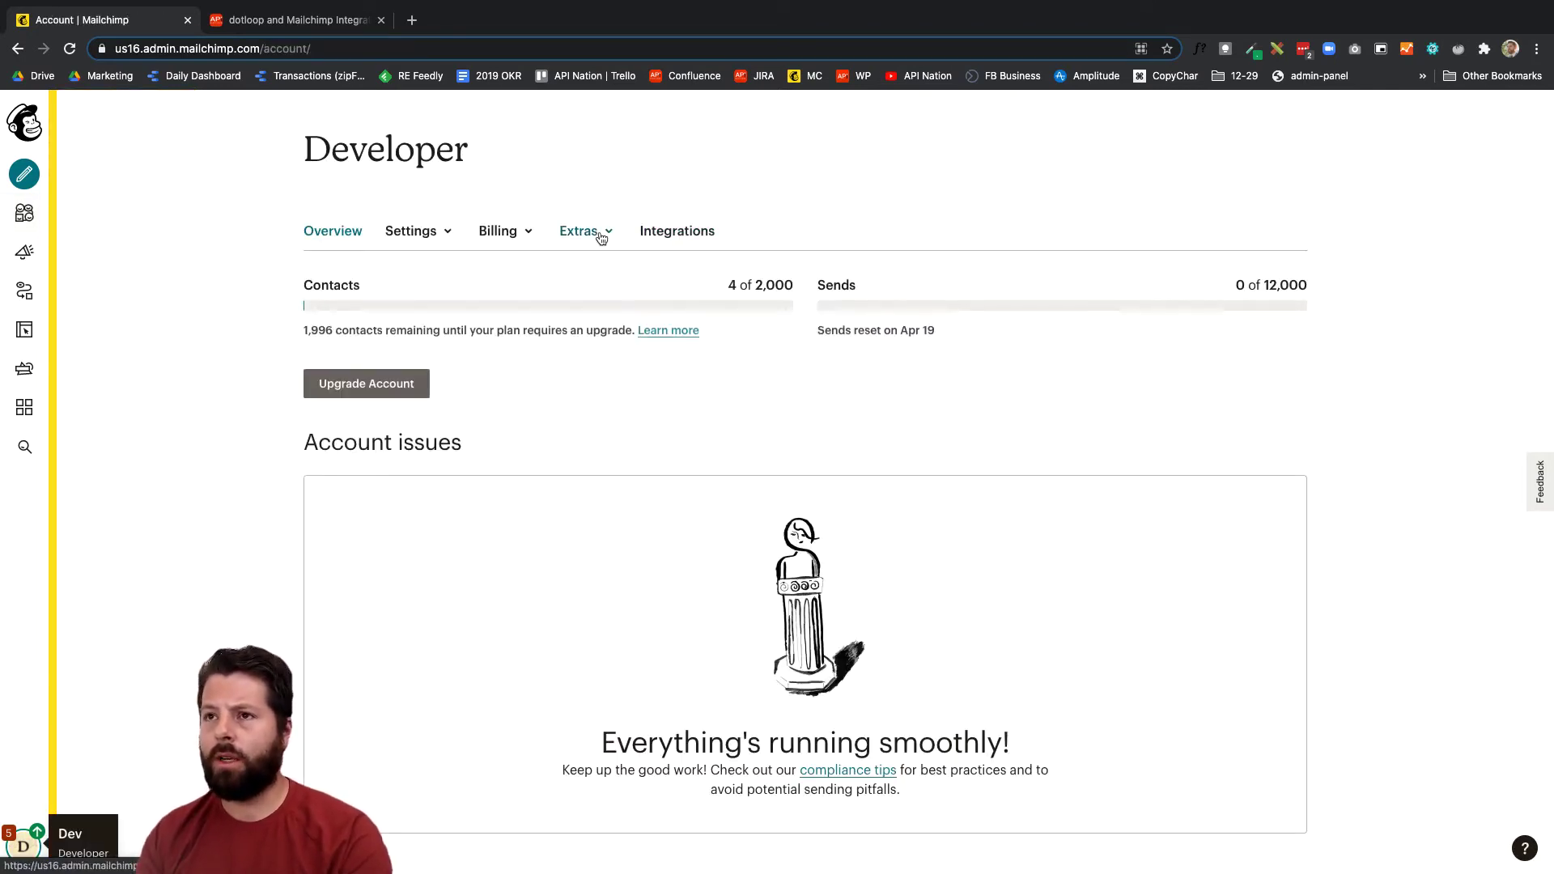
pyautogui.click(601, 234)
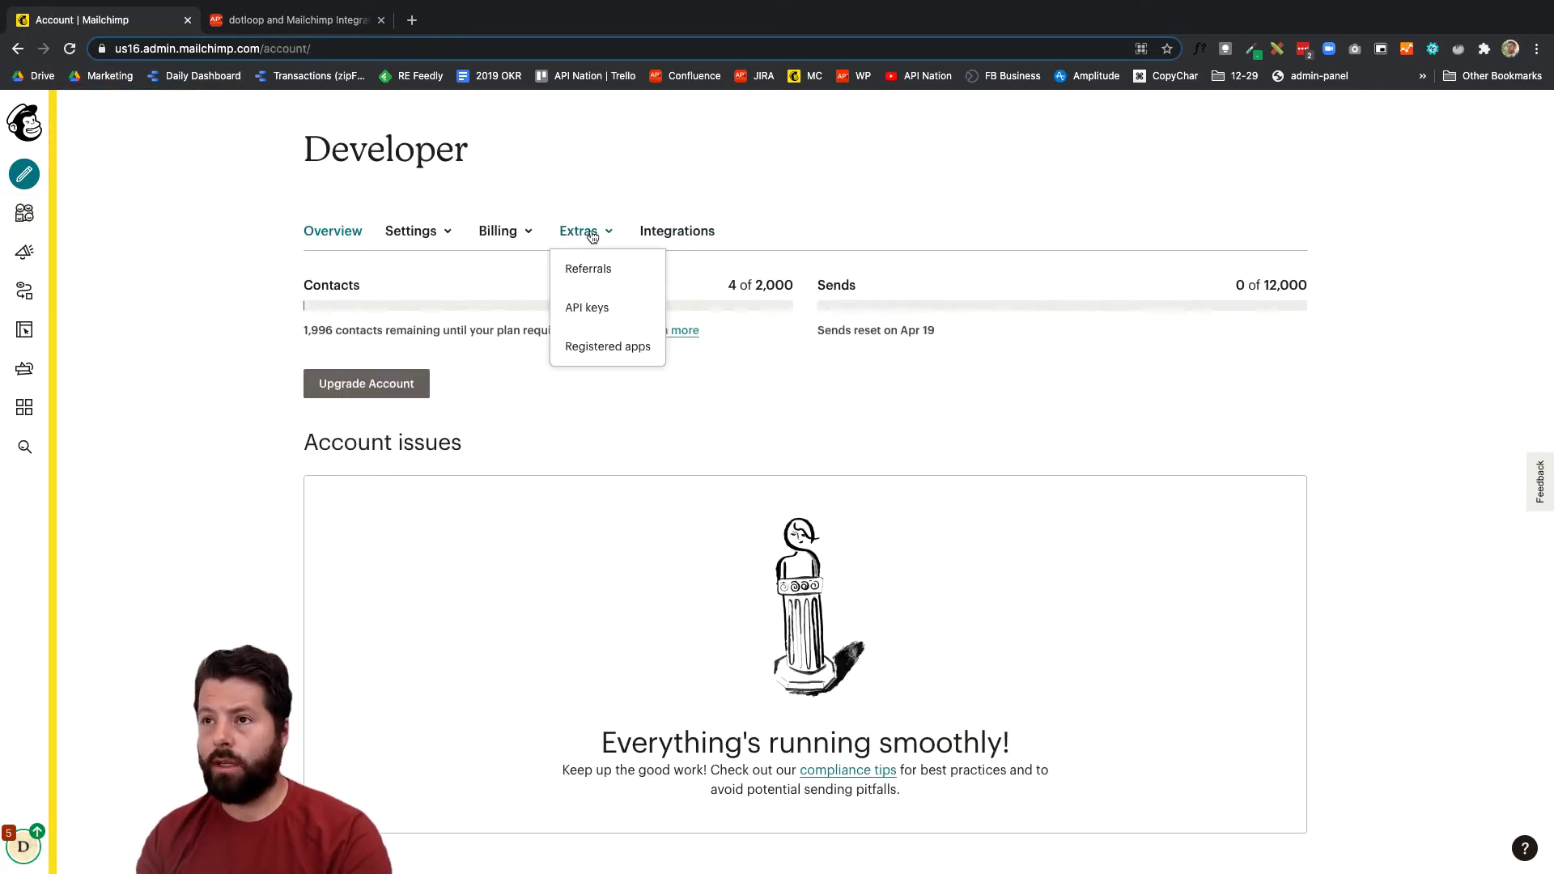
pyautogui.click(594, 308)
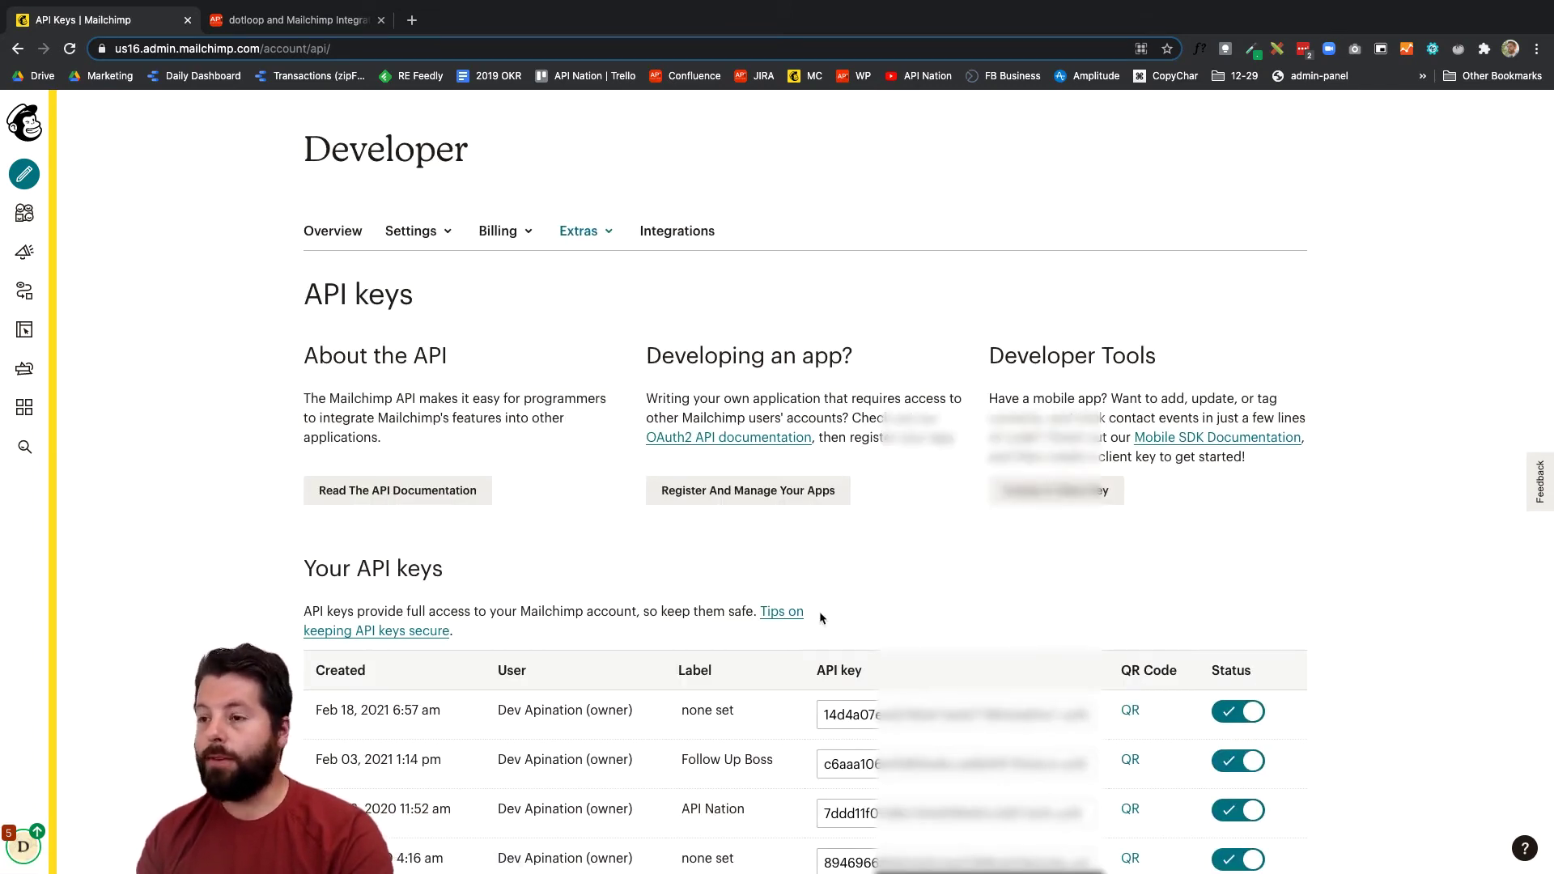
pyautogui.scroll(-5, 820, 619)
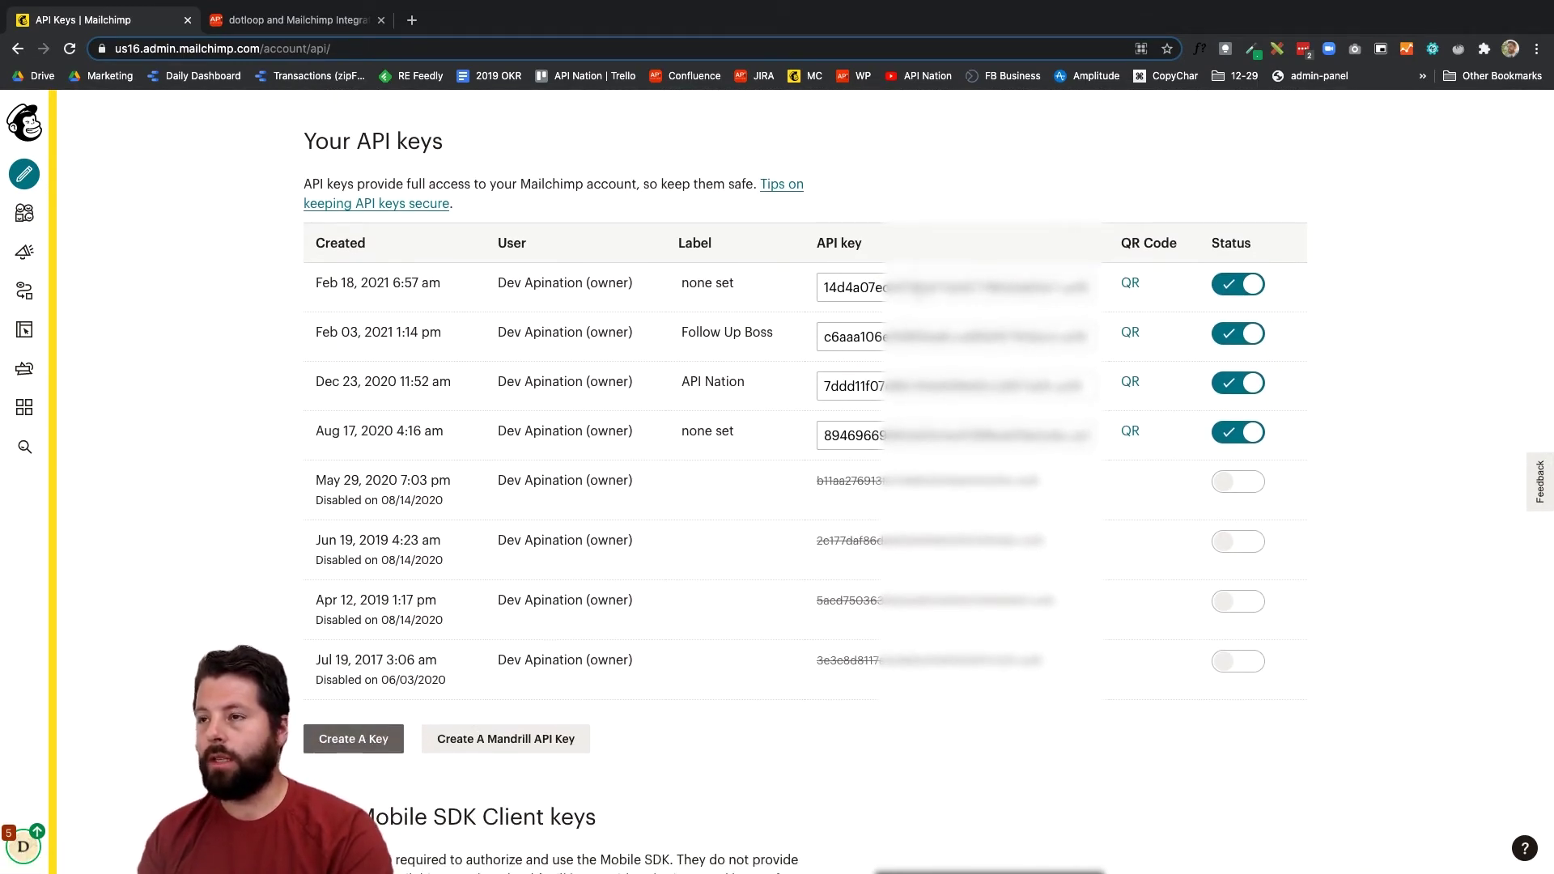
pyautogui.click(890, 287)
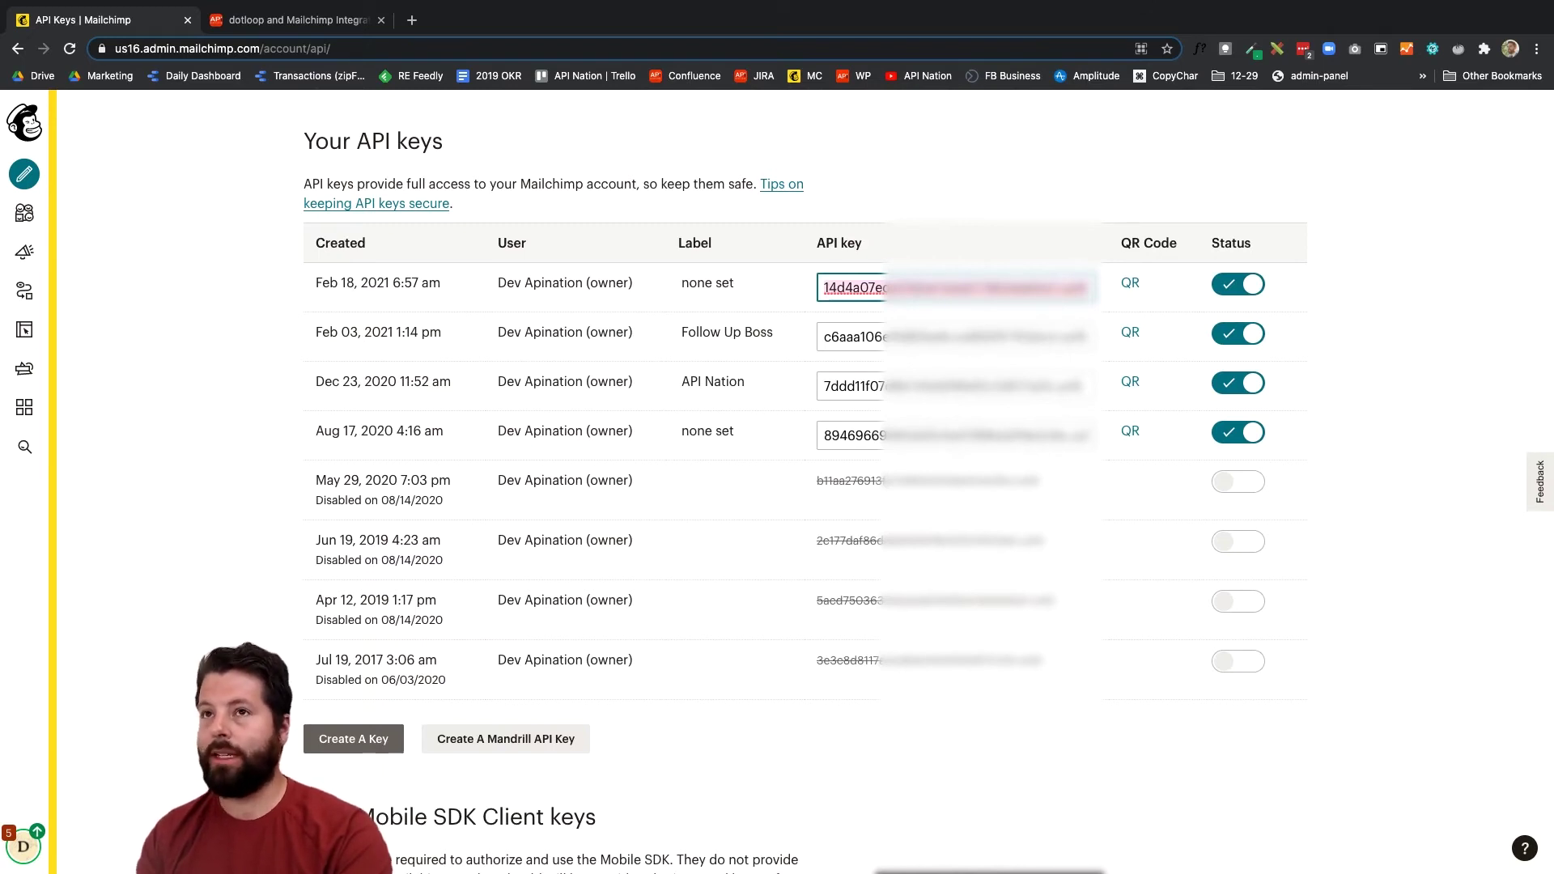
# Paste the Mailchimp API key, name the connection 'dotloop connection', and connect the account
pyautogui.click(324, 21)
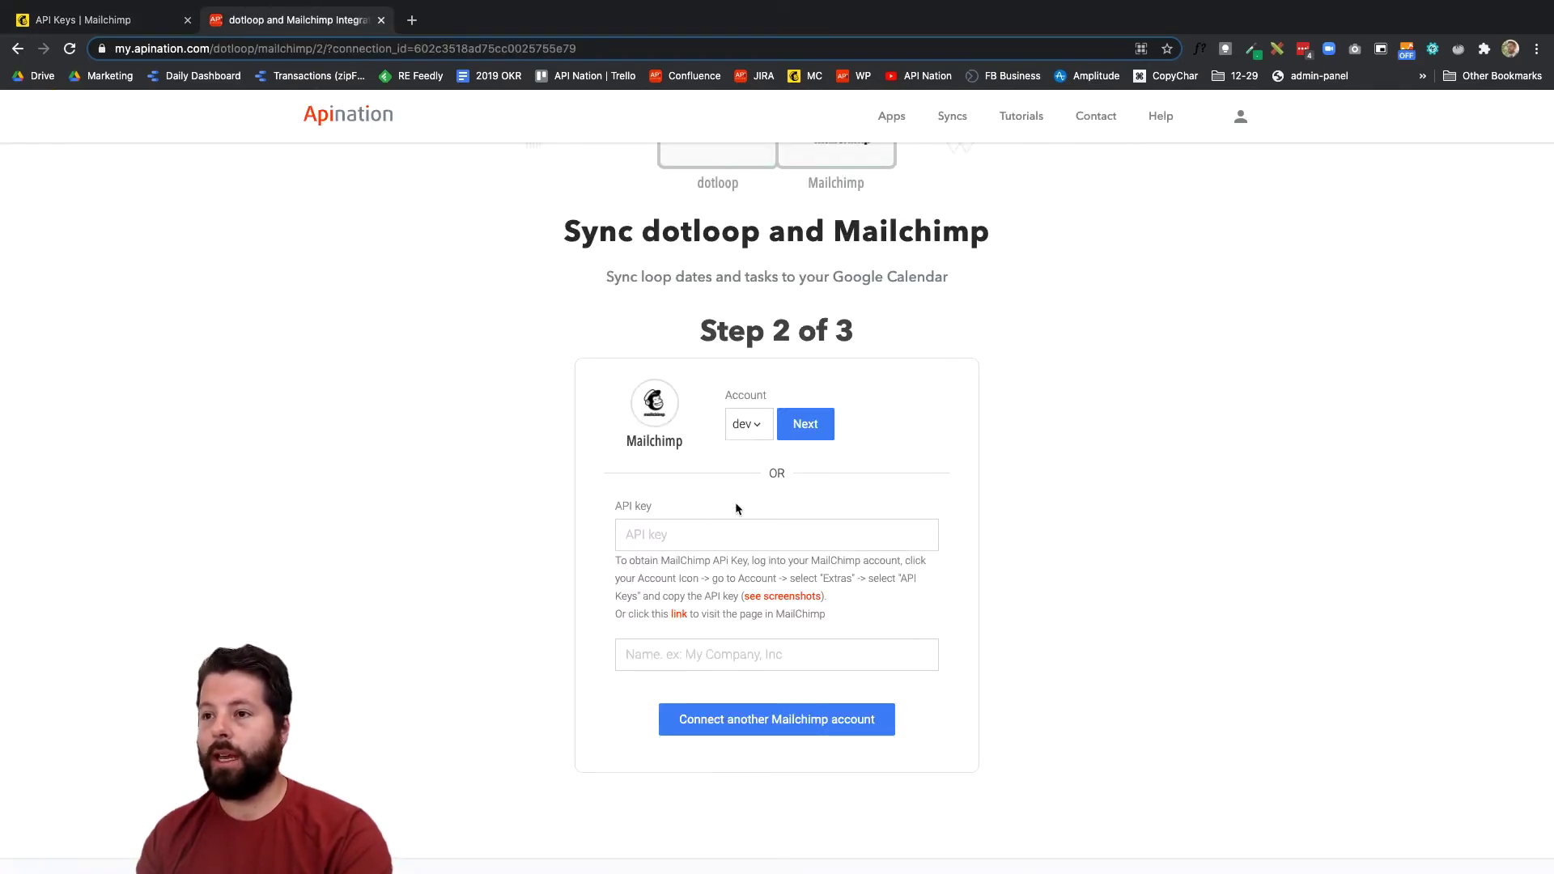
pyautogui.press('super+v')
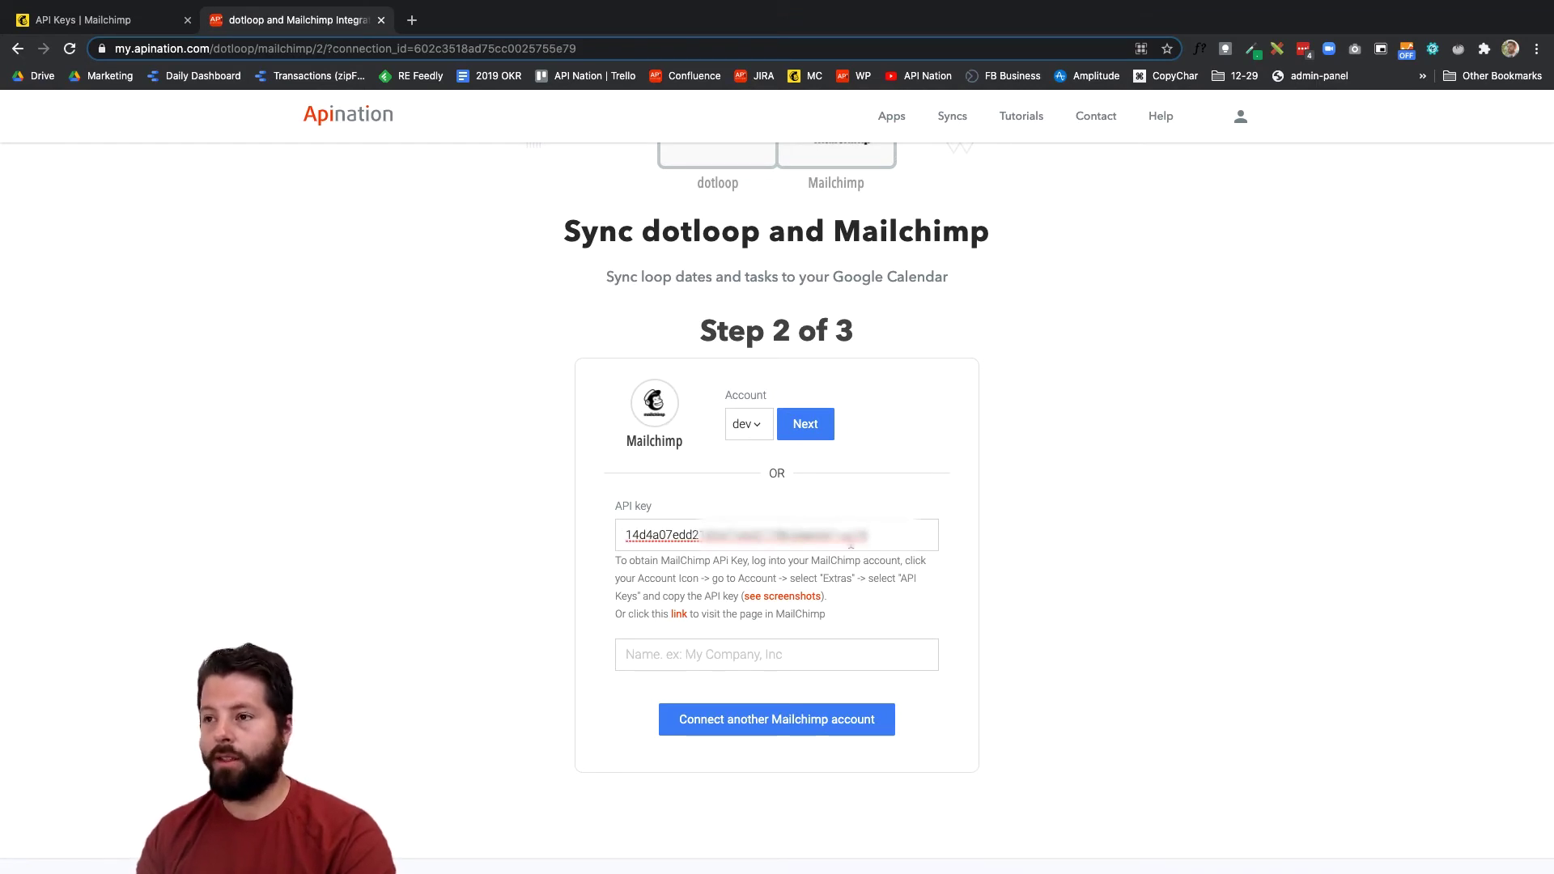
pyautogui.click(695, 657)
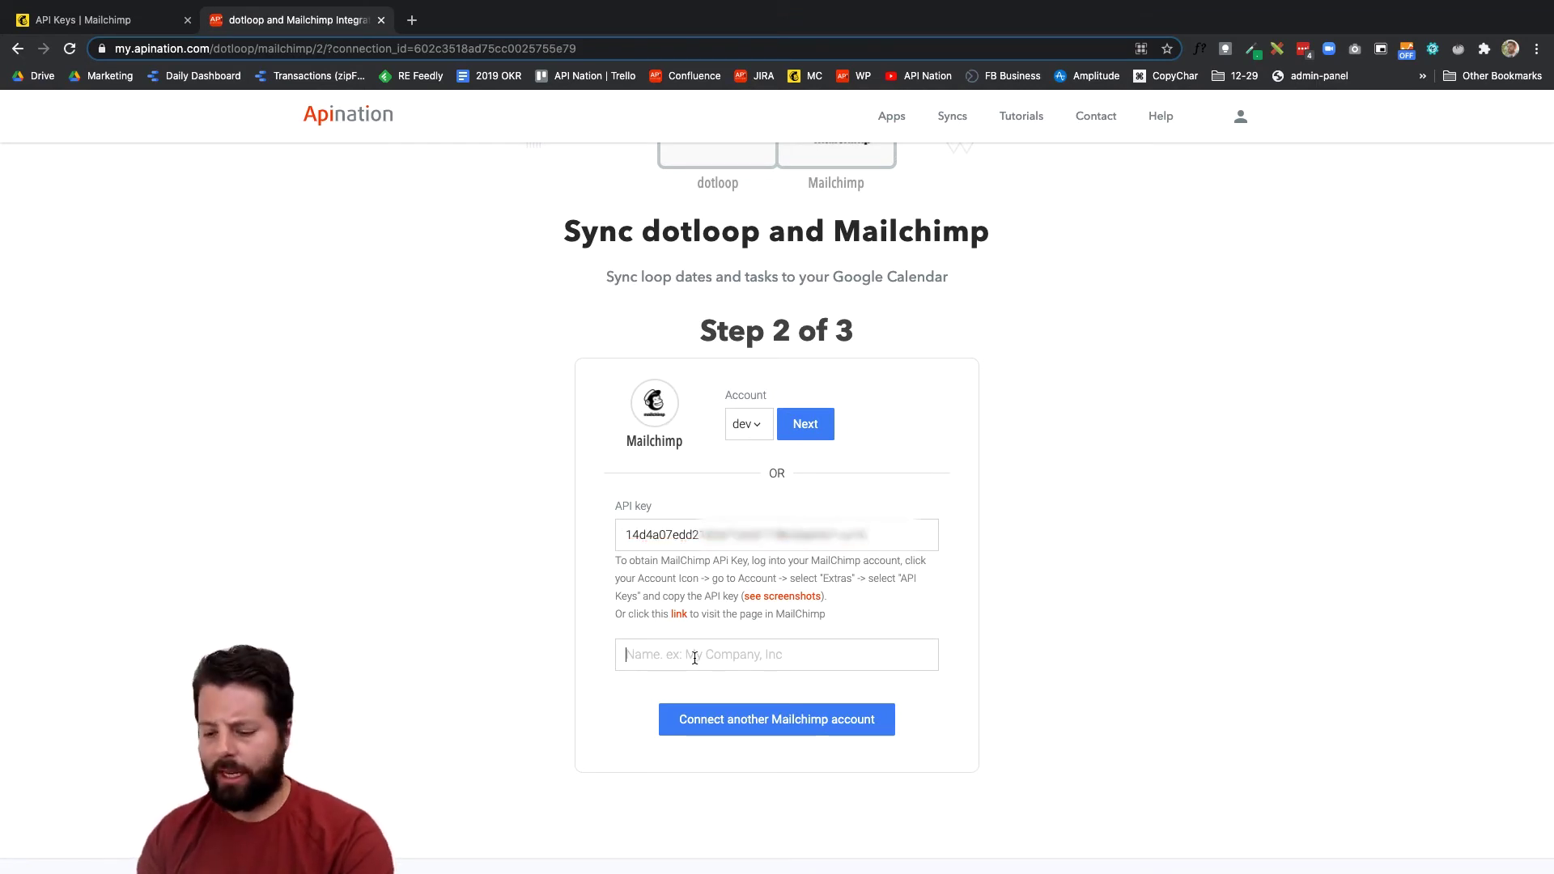
pyautogui.write('dotloop connection')
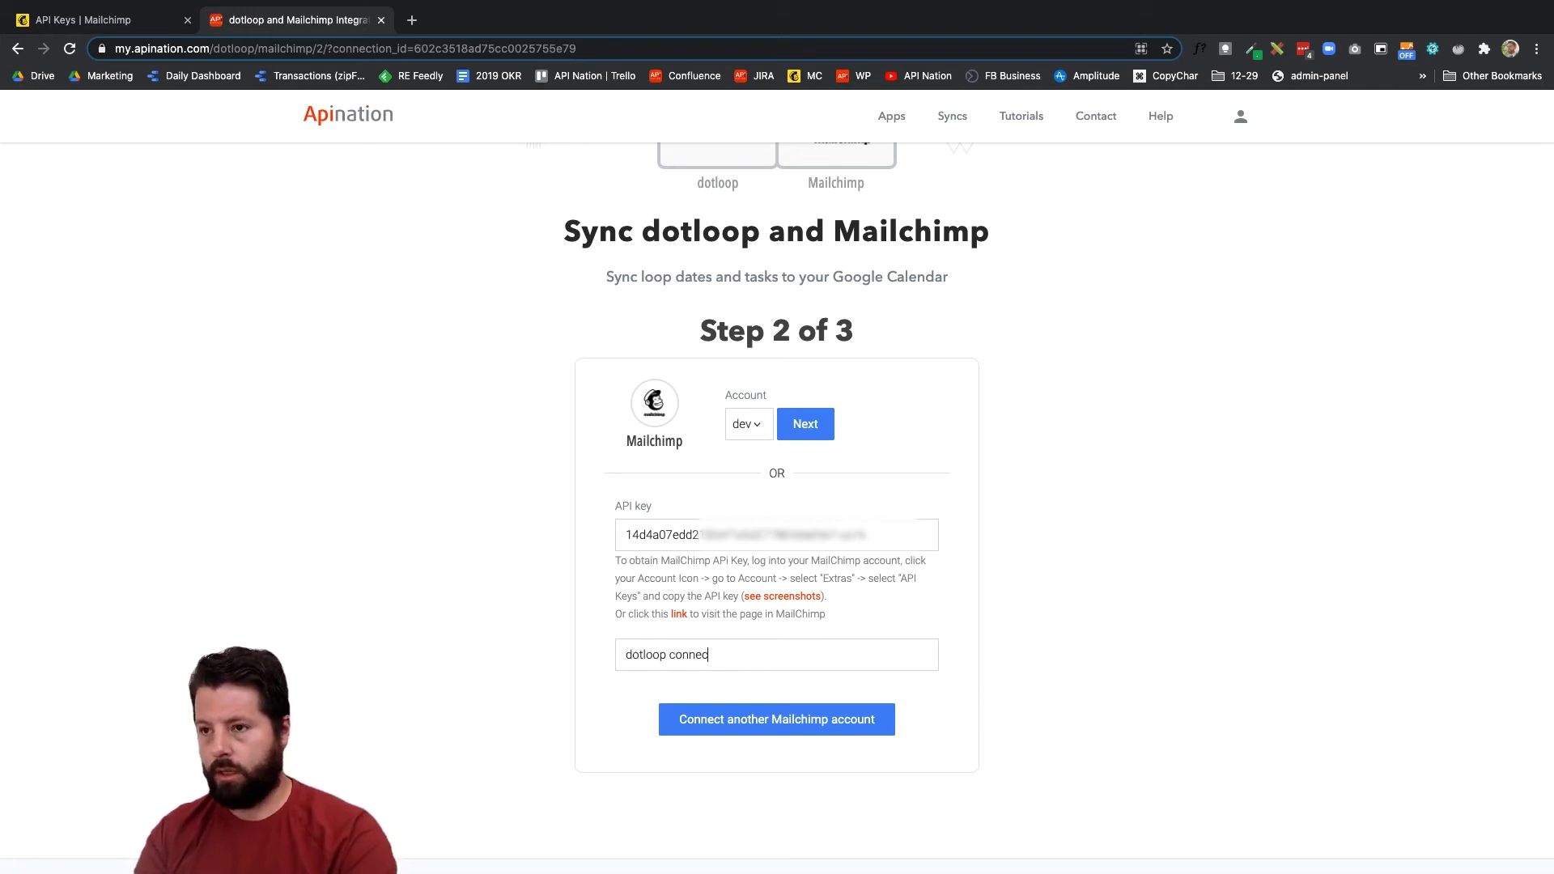
pyautogui.click(735, 726)
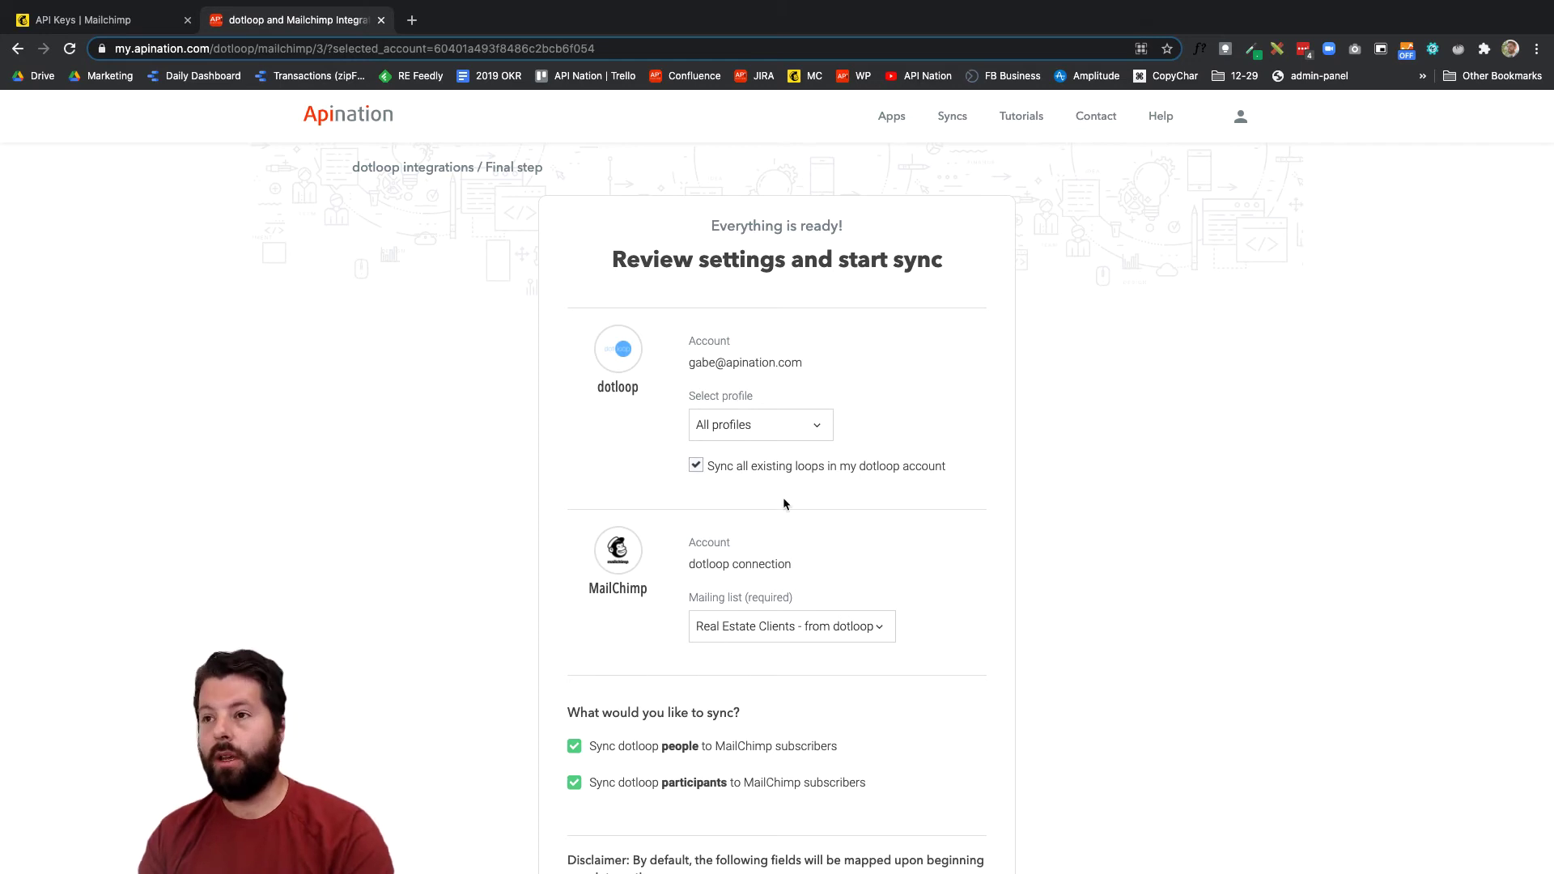
pyautogui.scroll(-2, 783, 503)
pyautogui.scroll(-1, 783, 503)
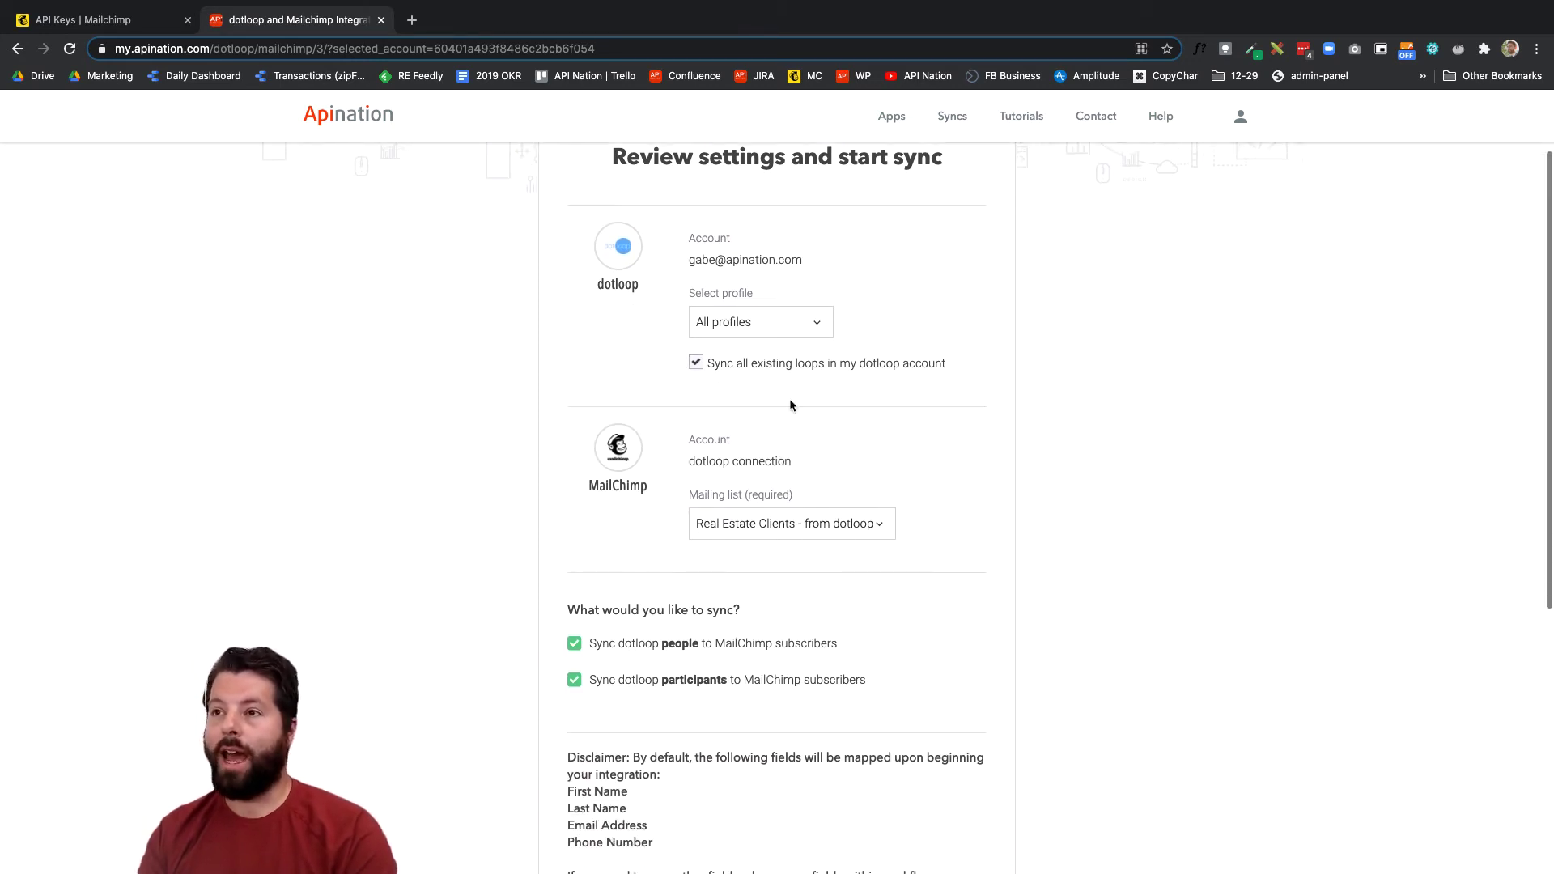
pyautogui.click(749, 323)
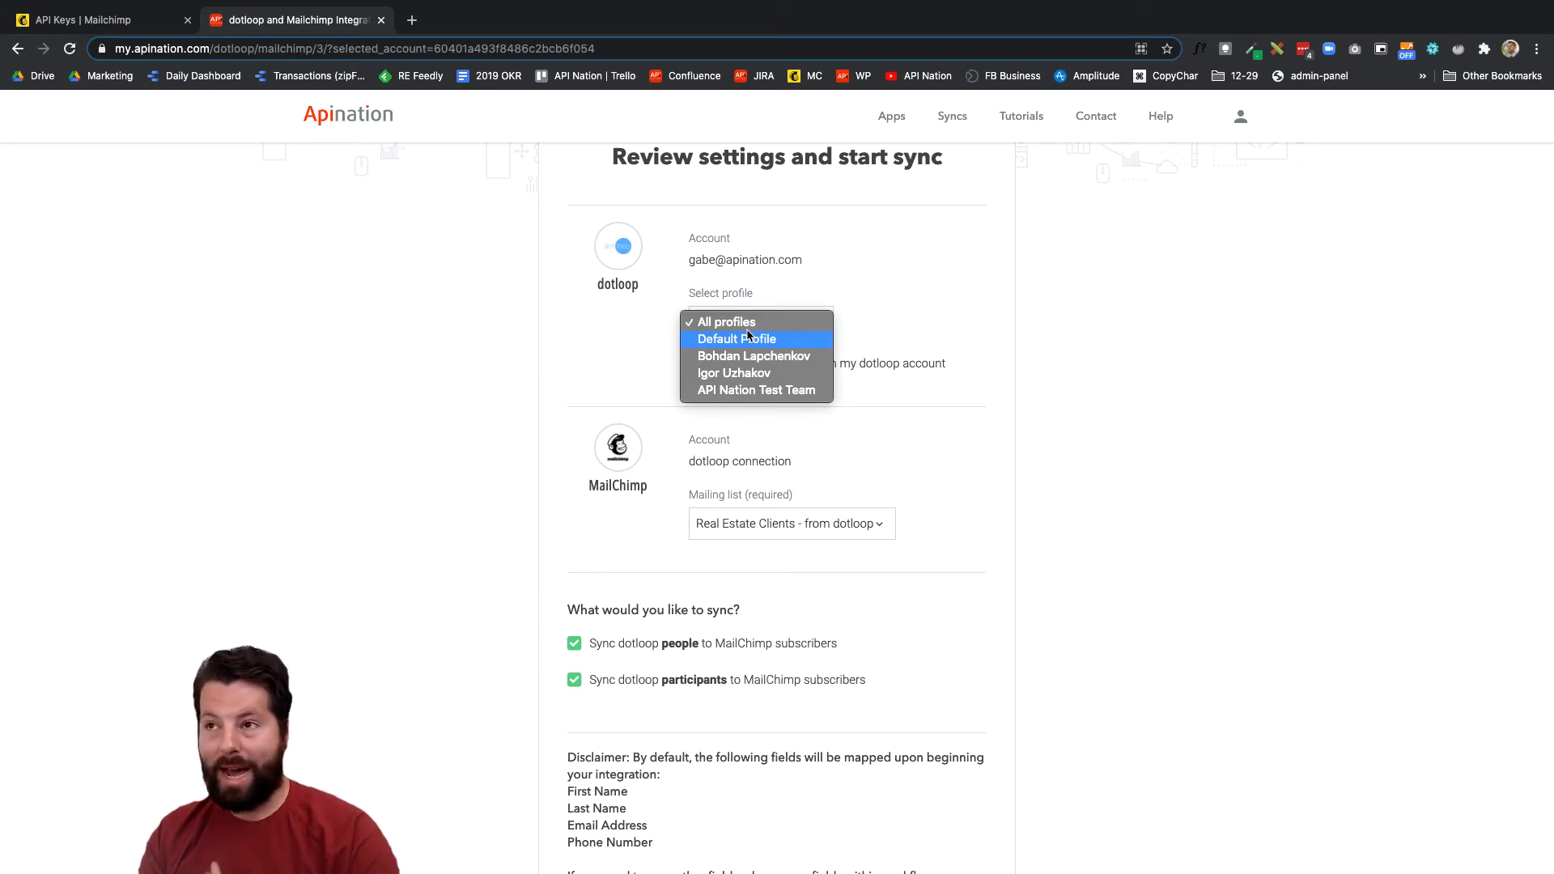
pyautogui.click(808, 281)
pyautogui.scroll(-1, 807, 280)
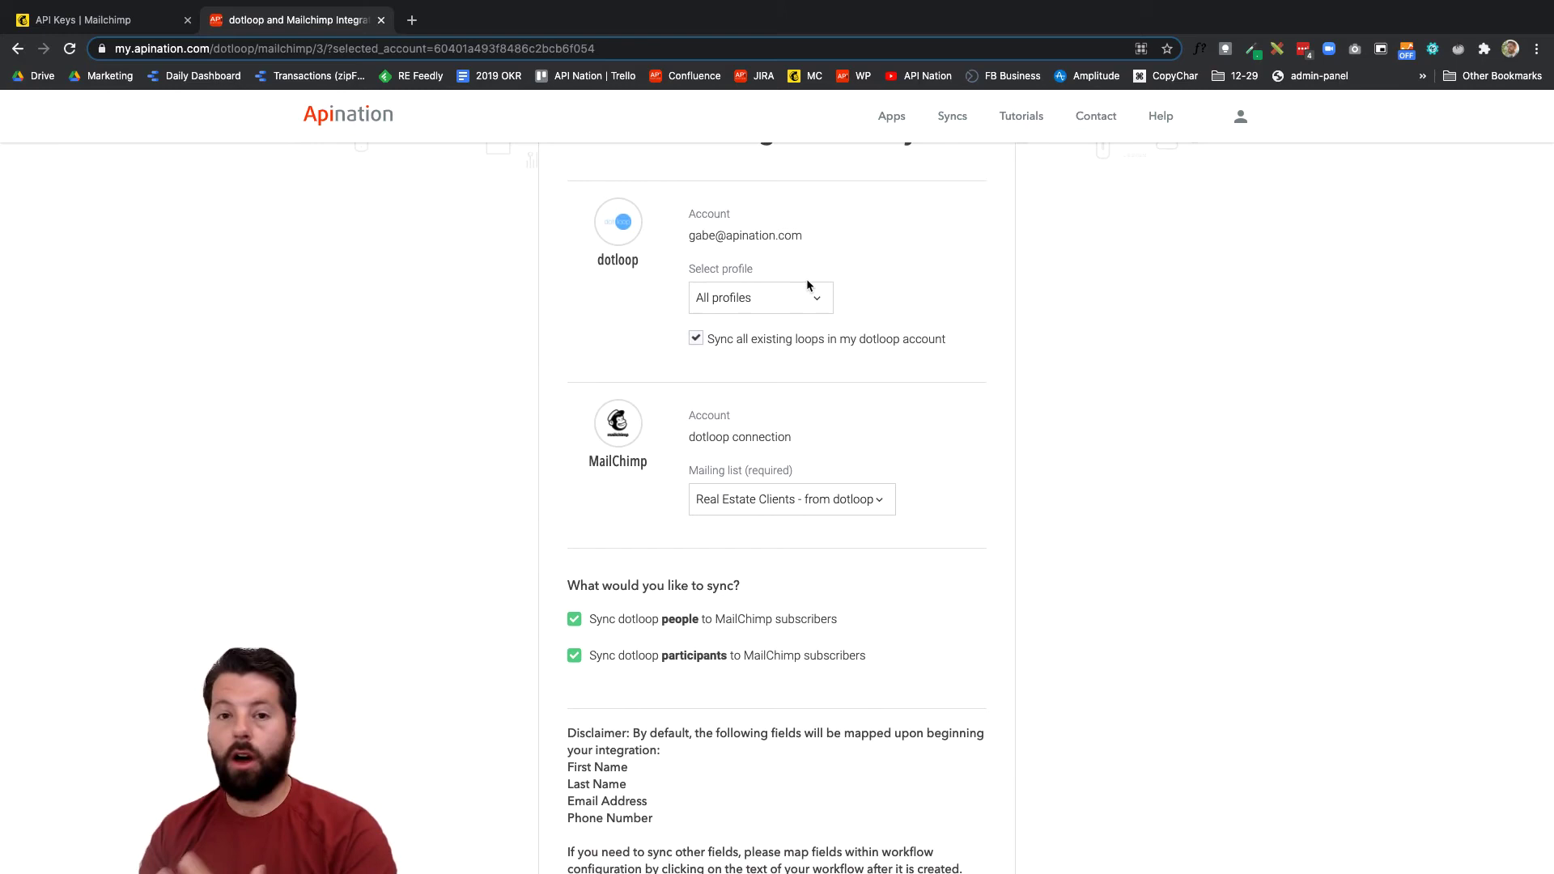
pyautogui.scroll(-1, 716, 449)
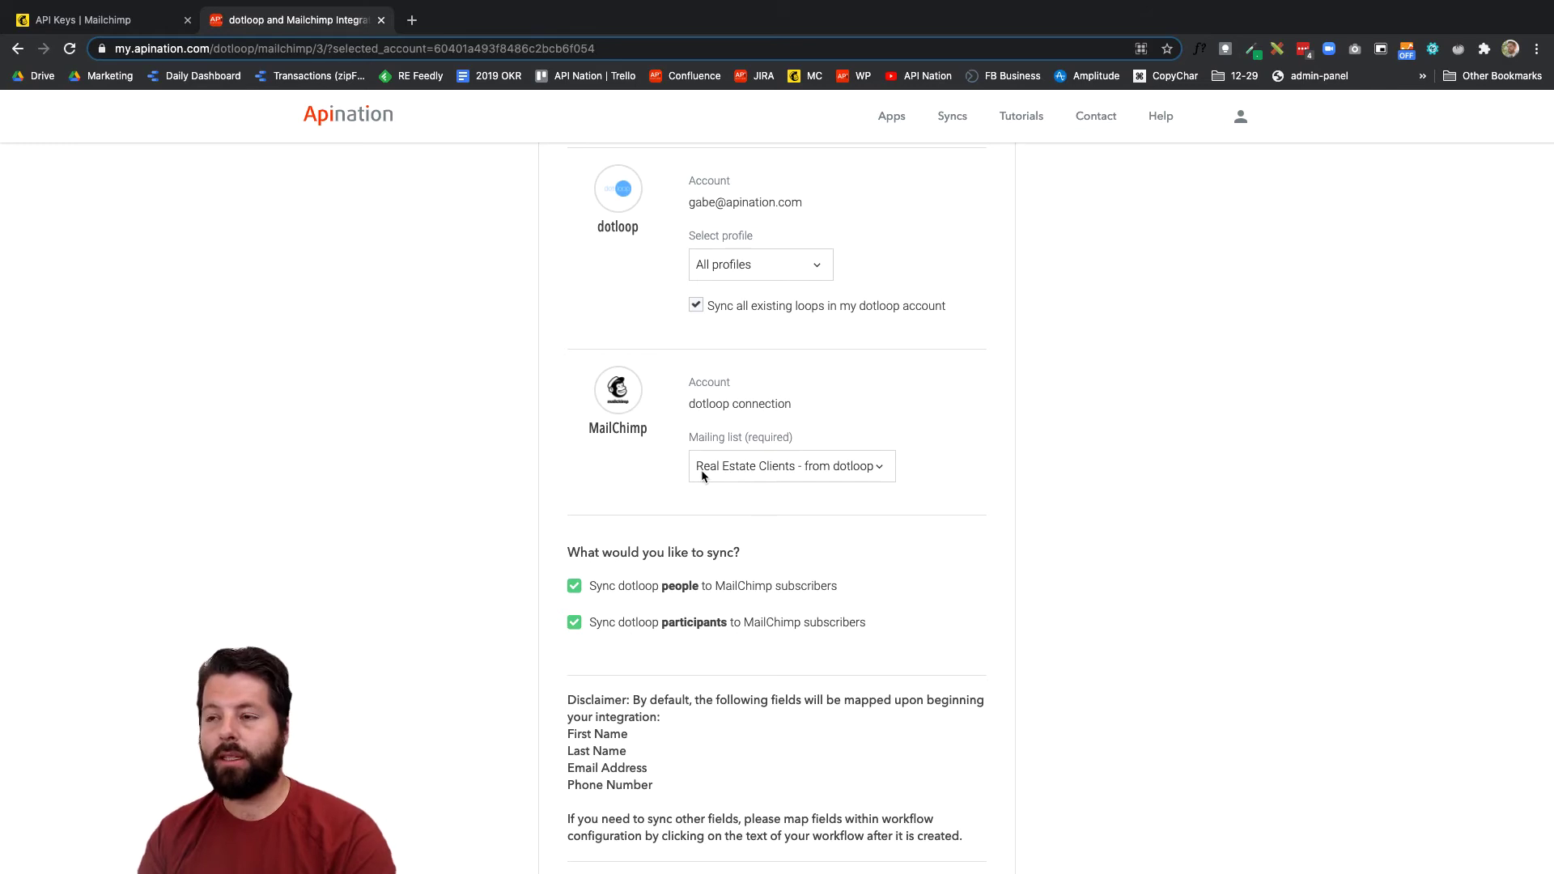
pyautogui.click(812, 472)
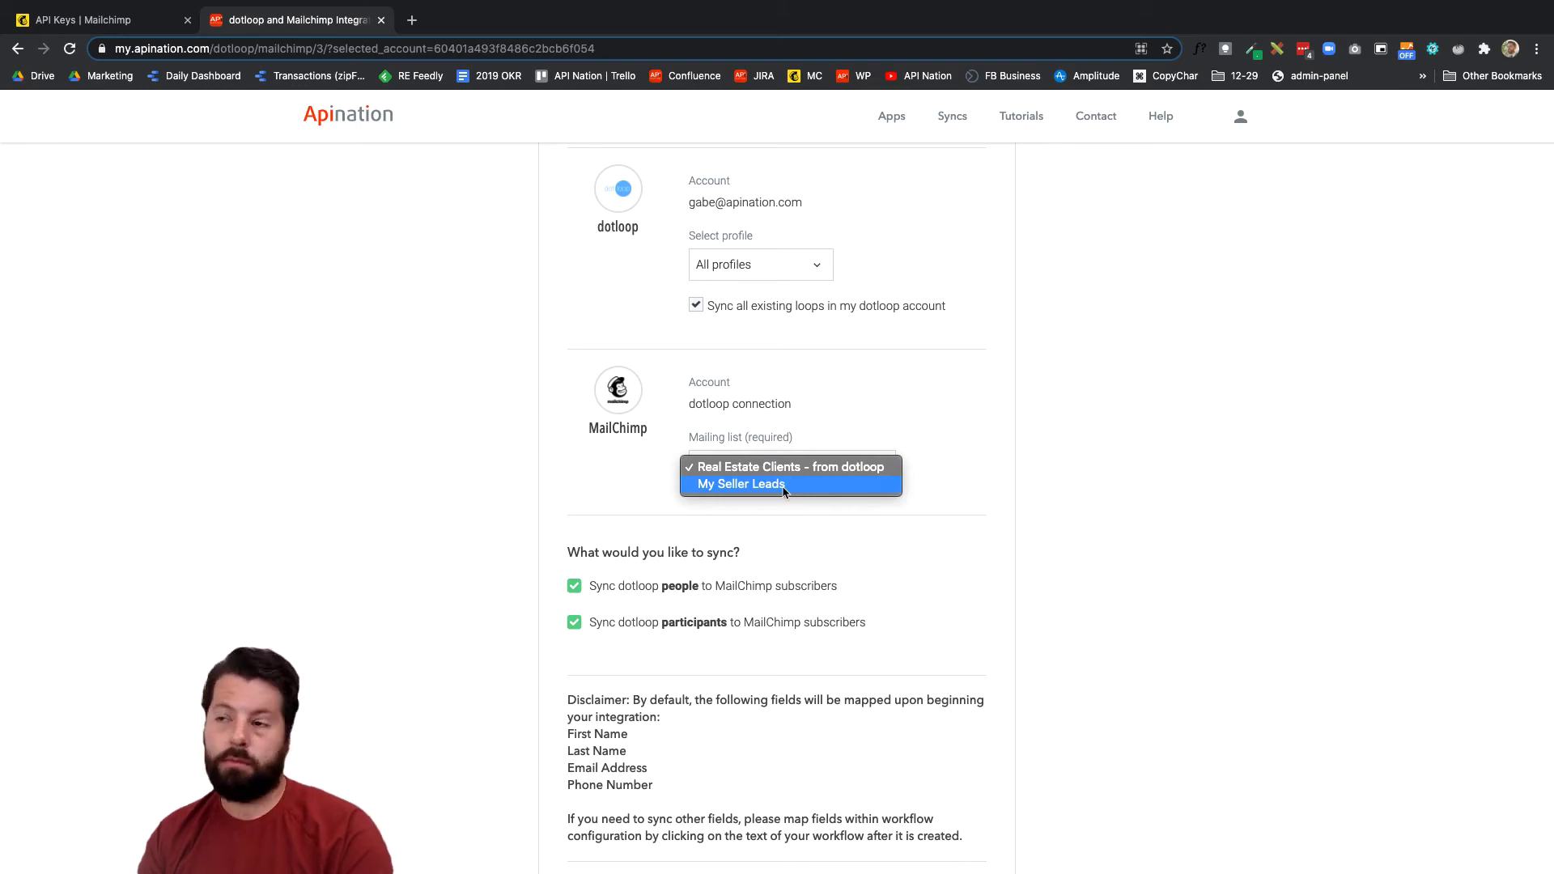
pyautogui.click(851, 467)
pyautogui.scroll(-1, 852, 434)
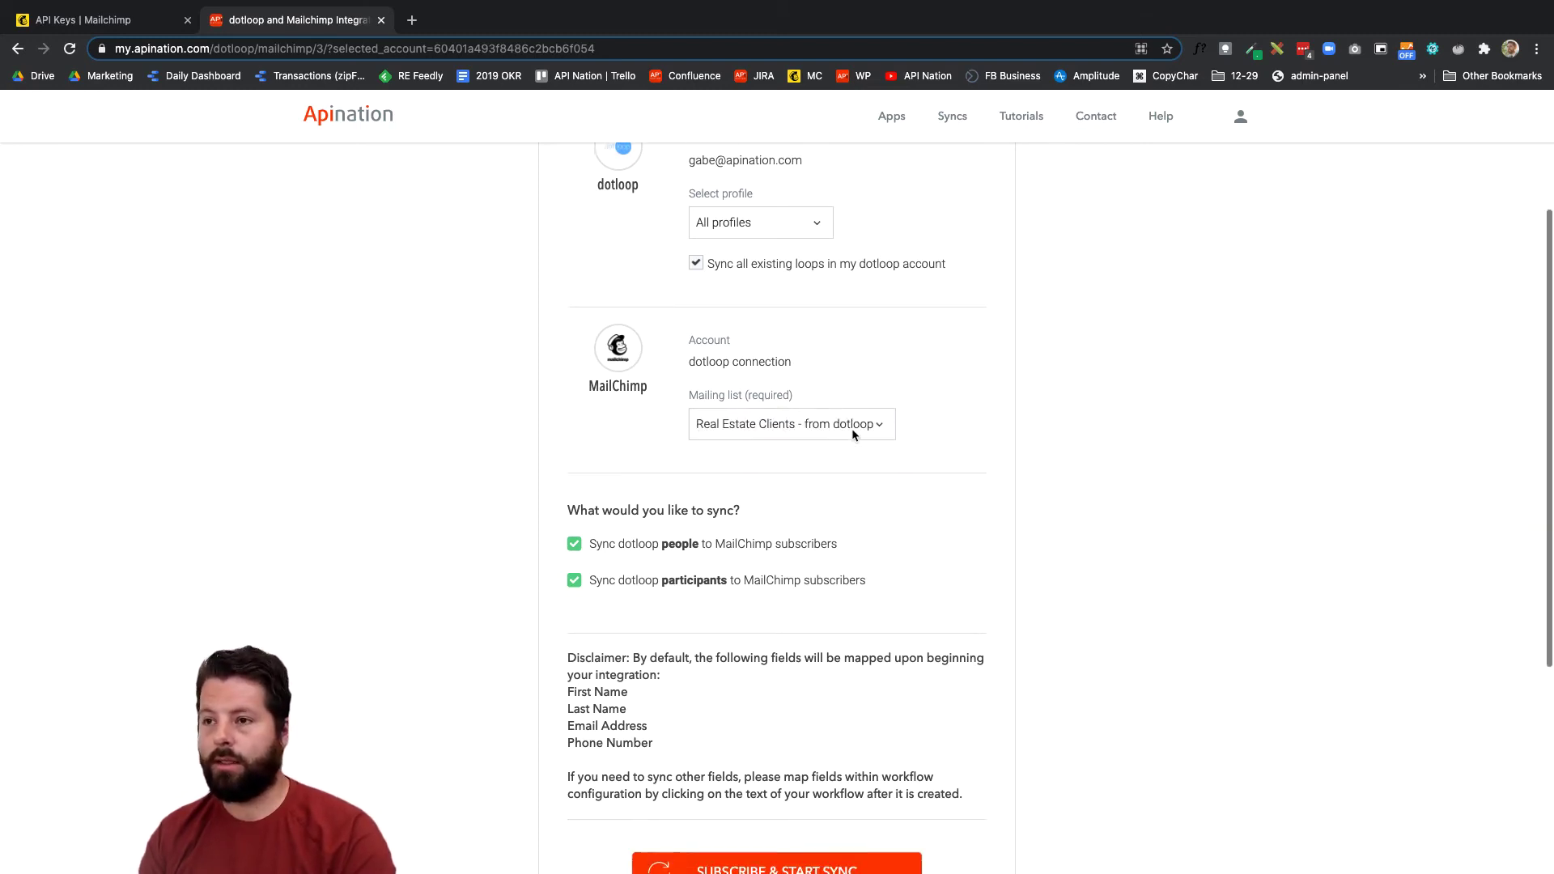
pyautogui.scroll(-3, 852, 435)
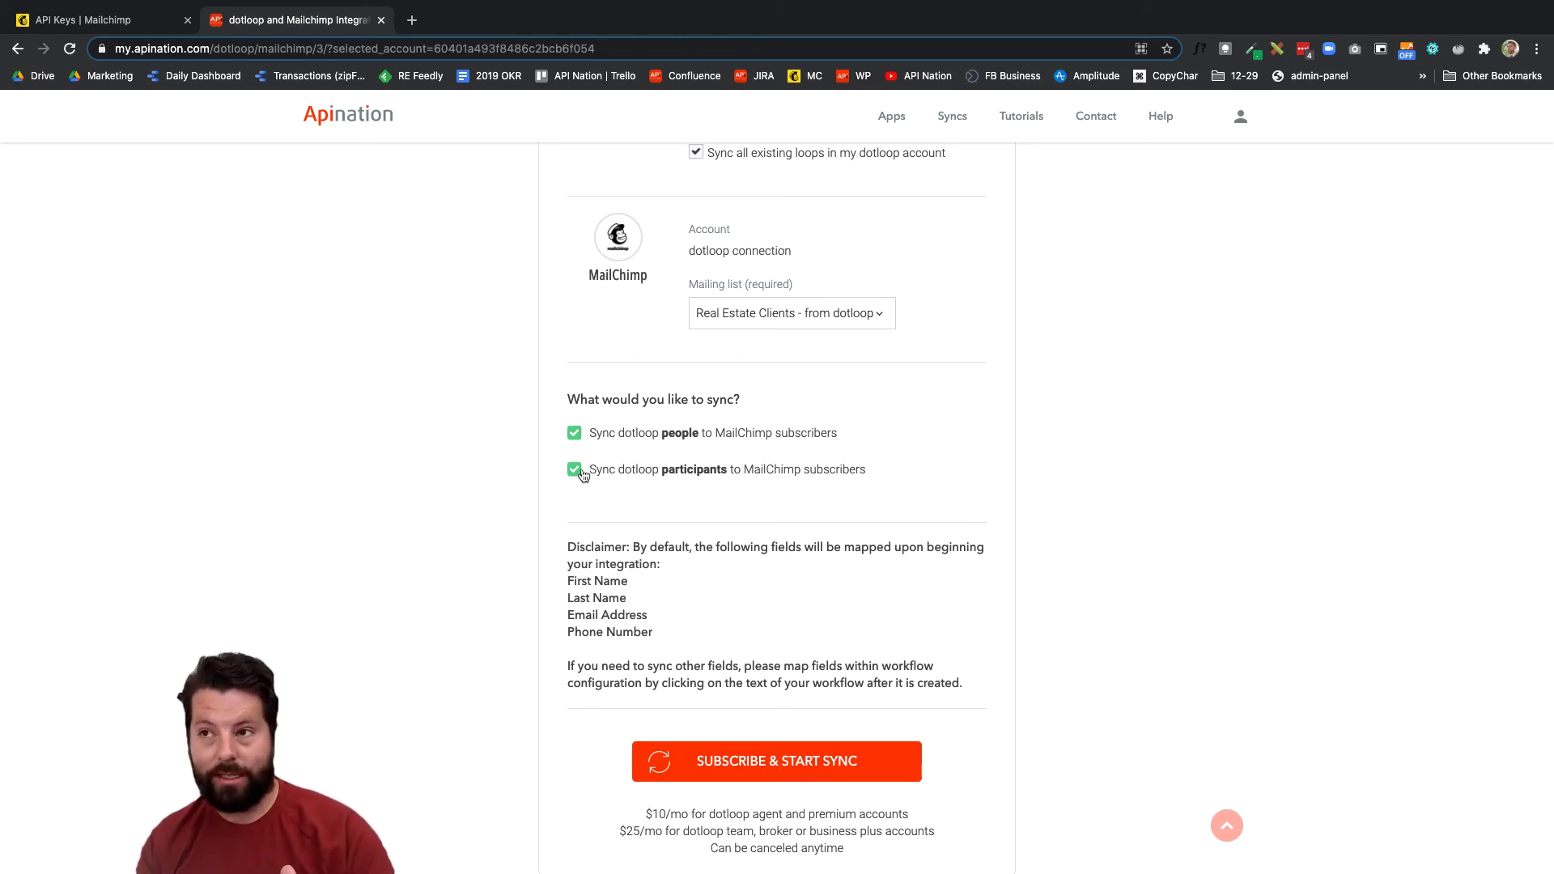
# Keep both dotloop people and participants checked, then subscribe and start the MailChimp sync
pyautogui.click(575, 433)
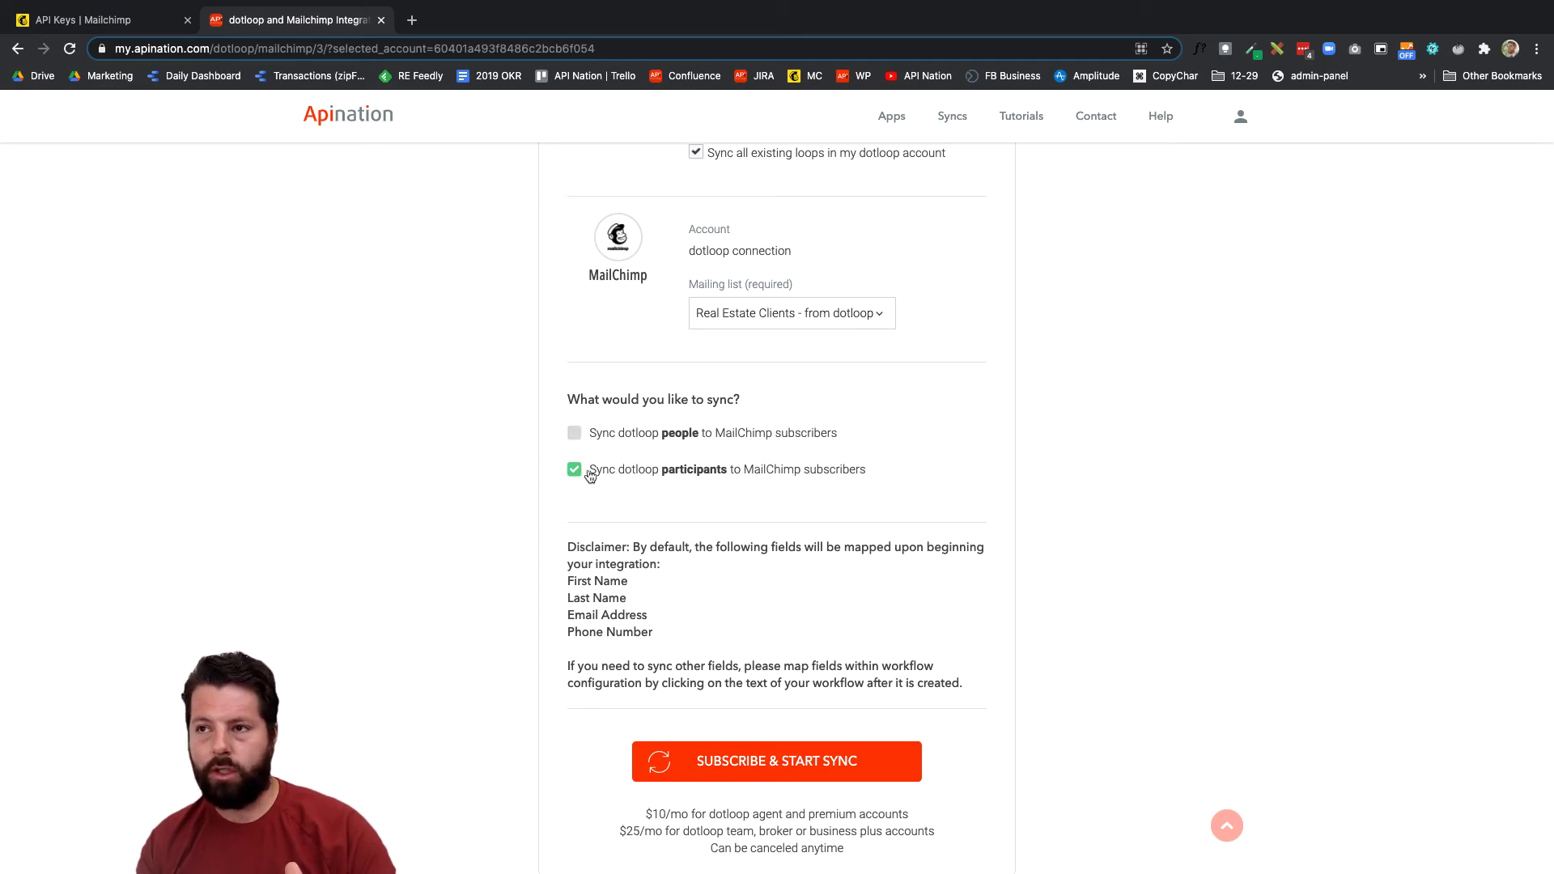
pyautogui.click(575, 433)
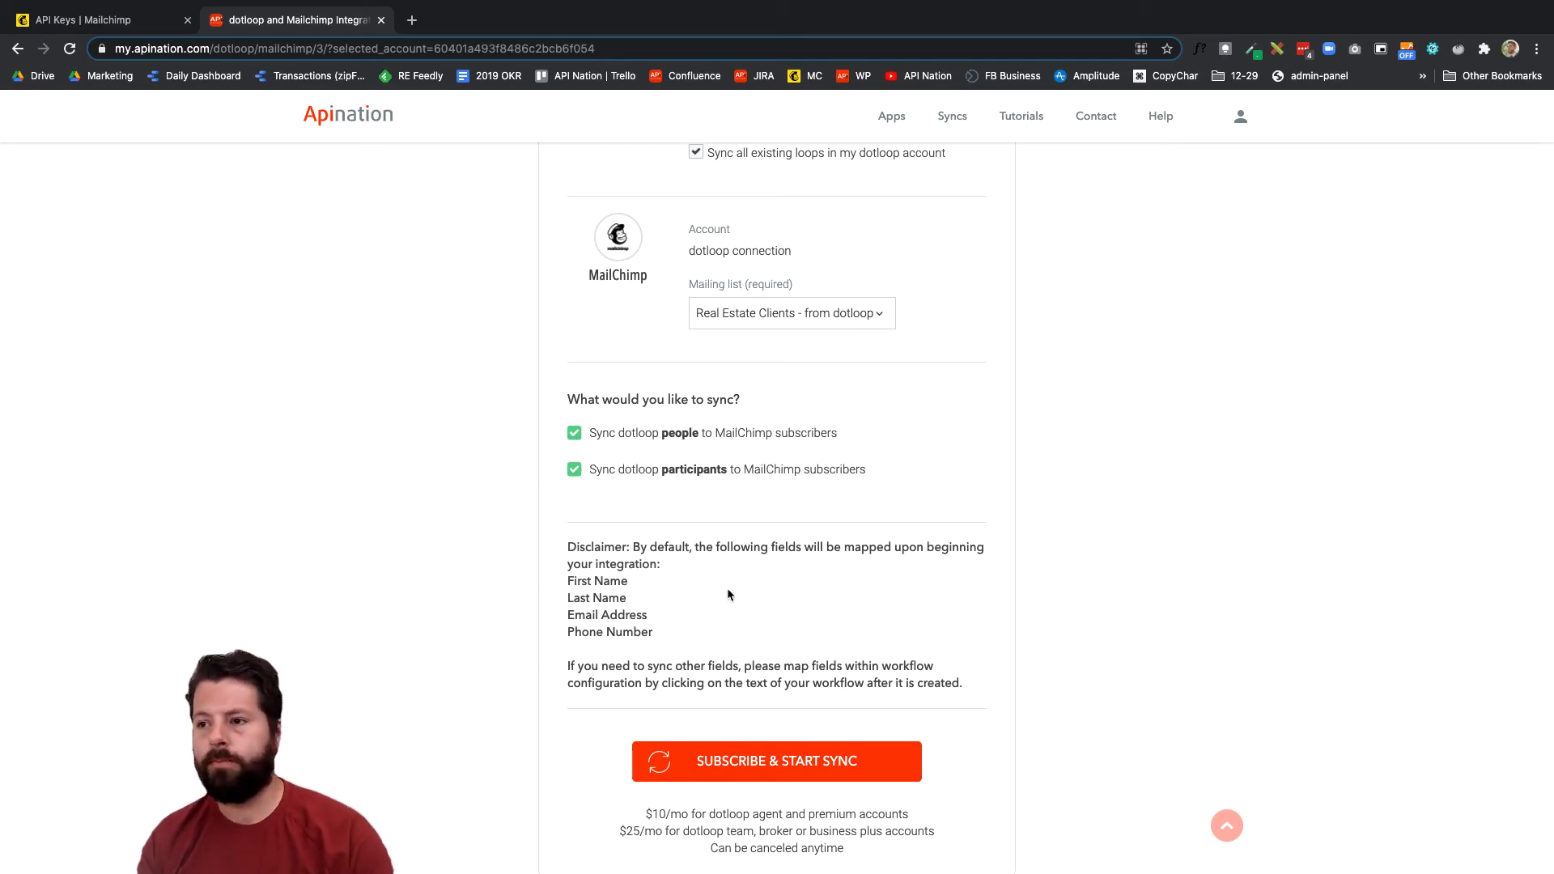
pyautogui.scroll(-3, 779, 707)
pyautogui.click(755, 621)
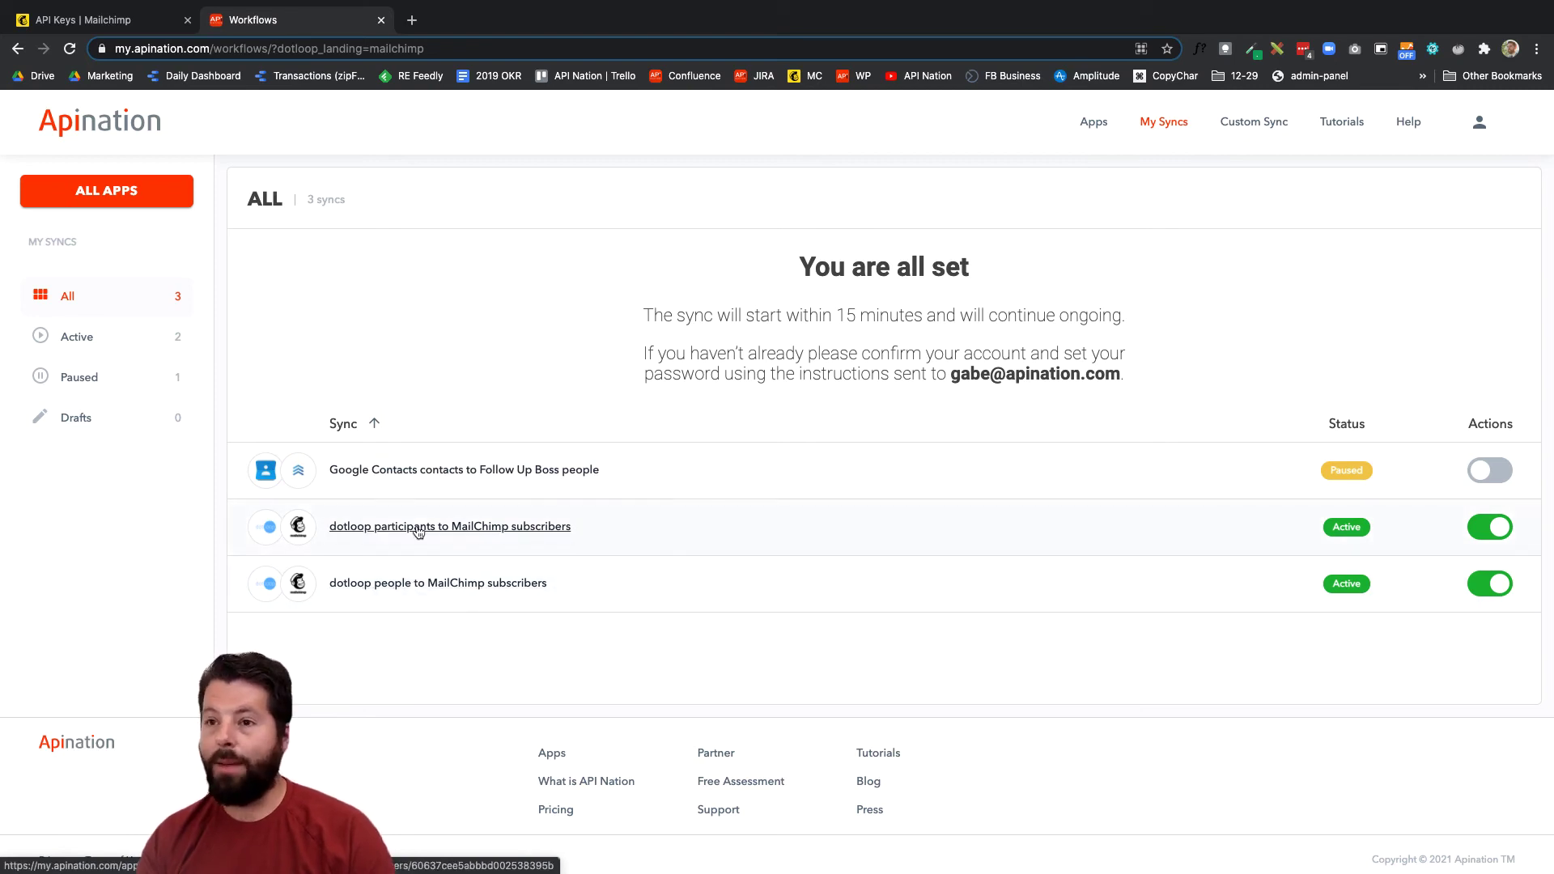
# Switch off the dotloop participants to MailChimp subscribers sync and view its configuration
pyautogui.click(418, 528)
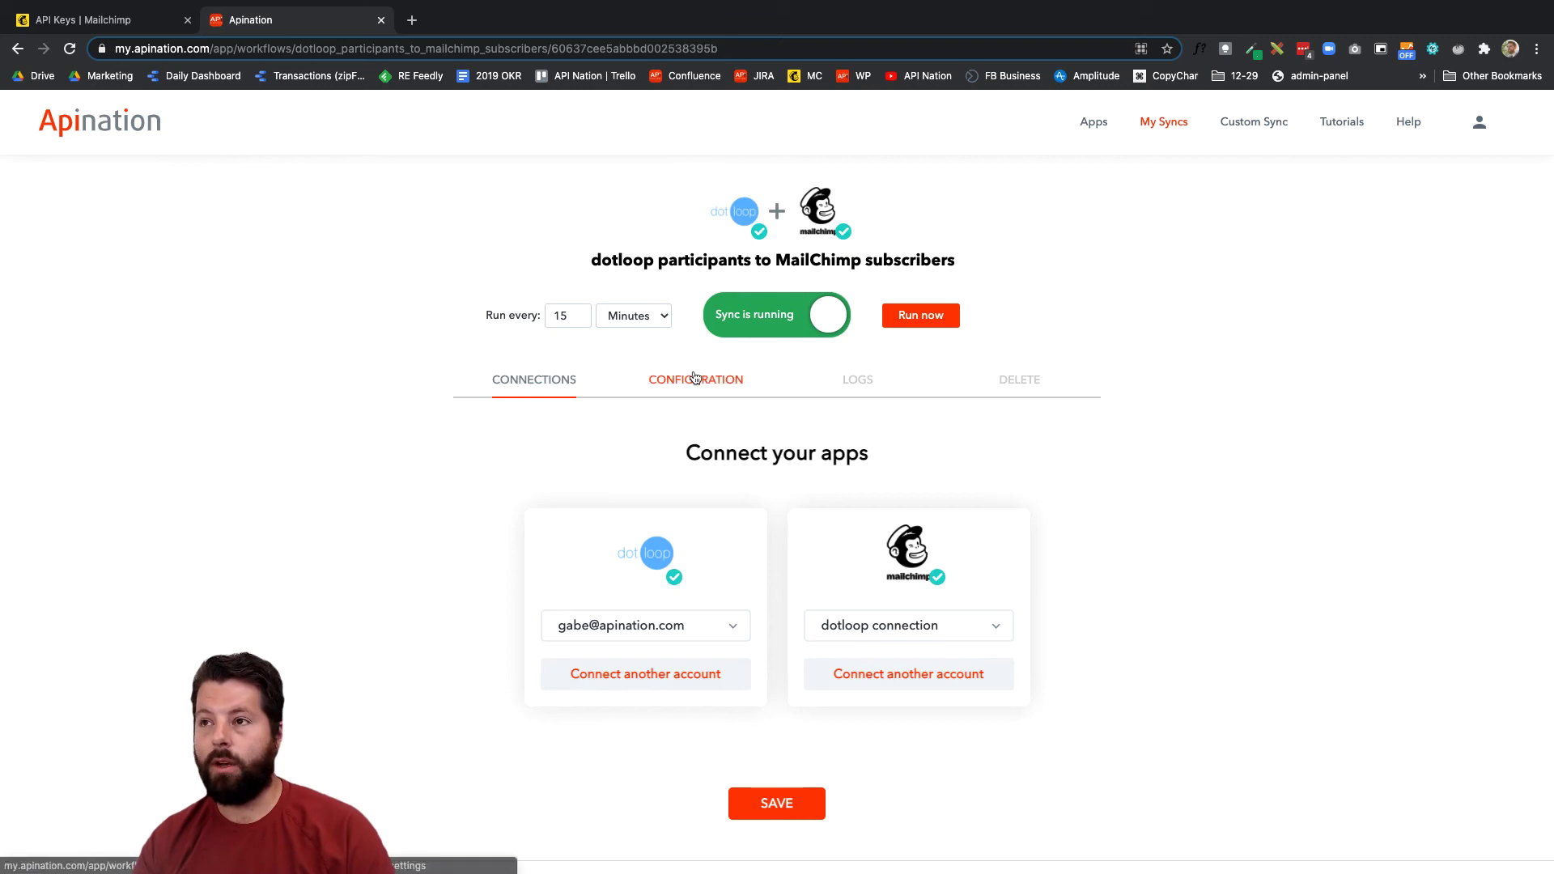
pyautogui.click(771, 316)
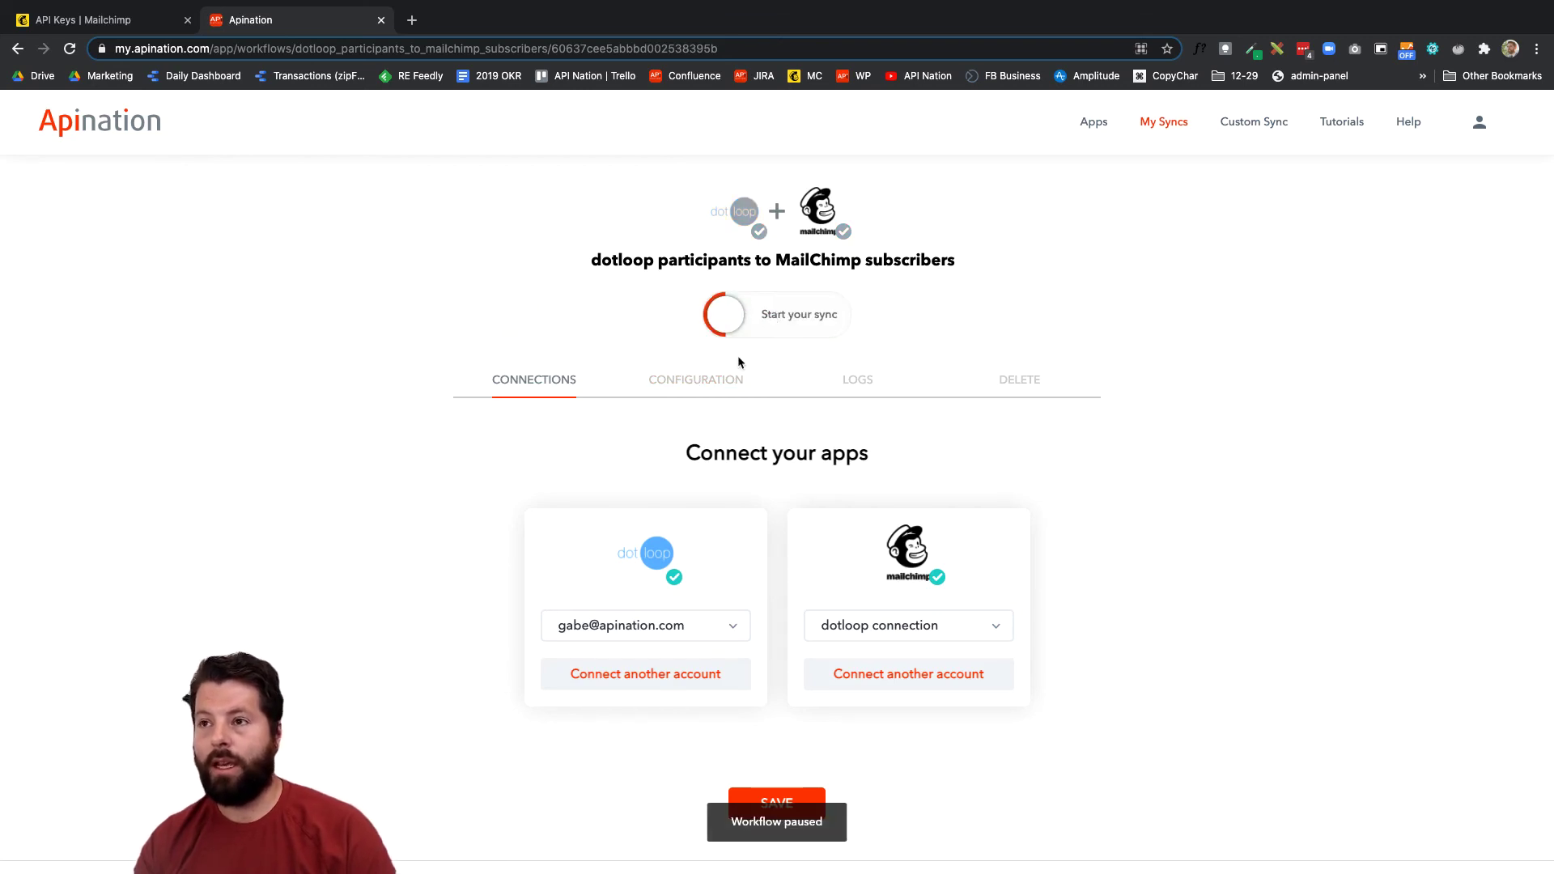
pyautogui.click(696, 385)
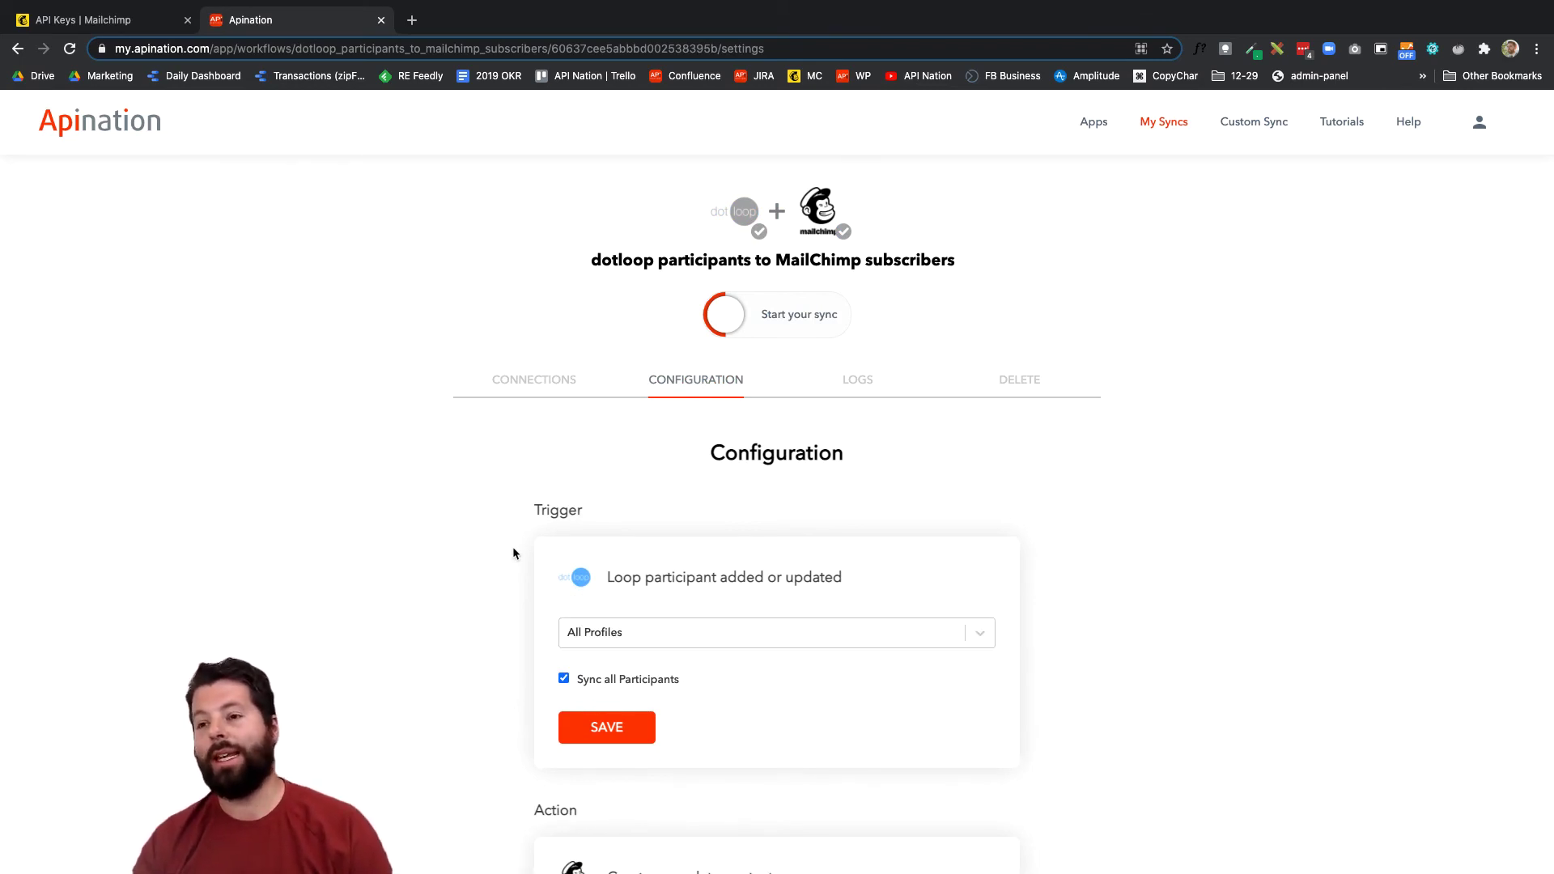
# In the participants sync mapping, drag the dotloop Company field onto MailChimp Notes
pyautogui.scroll(-3, 514, 550)
pyautogui.scroll(-5, 512, 546)
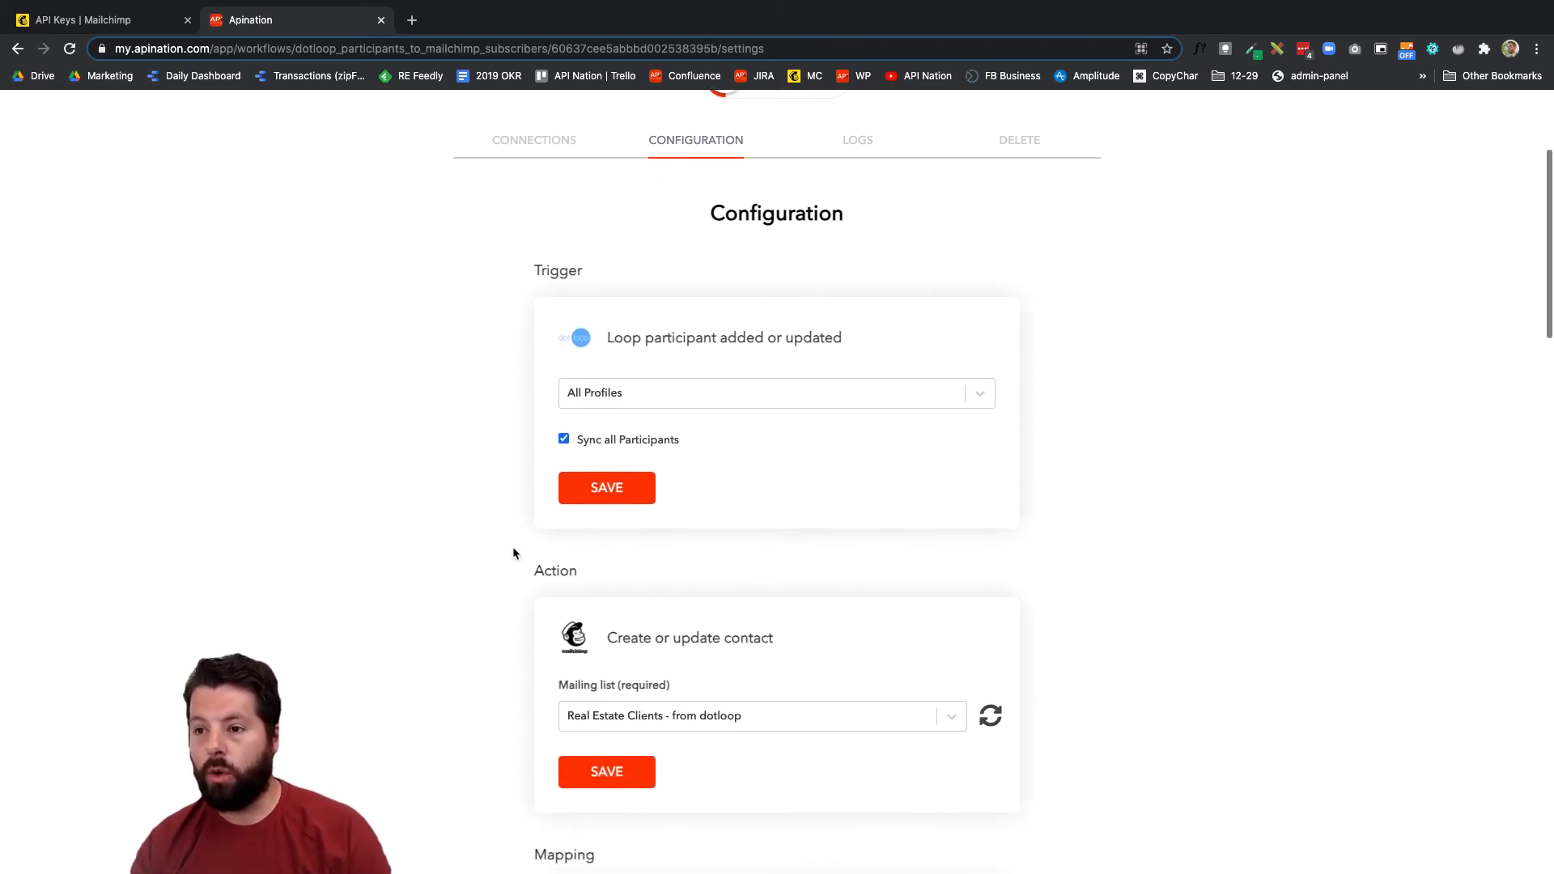
pyautogui.scroll(-5, 513, 546)
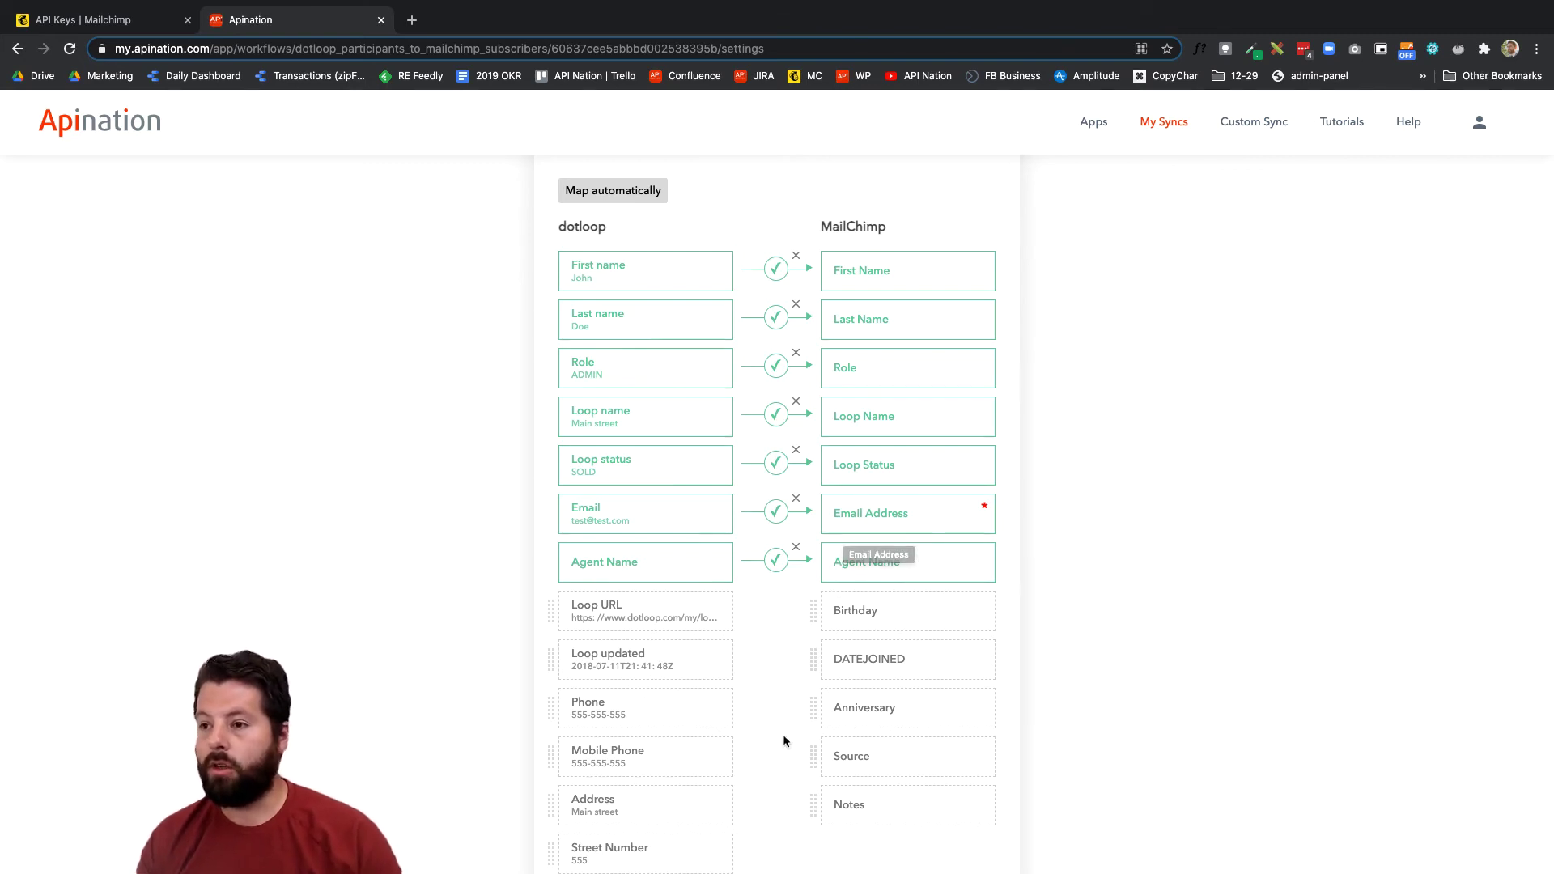
pyautogui.scroll(-3, 784, 741)
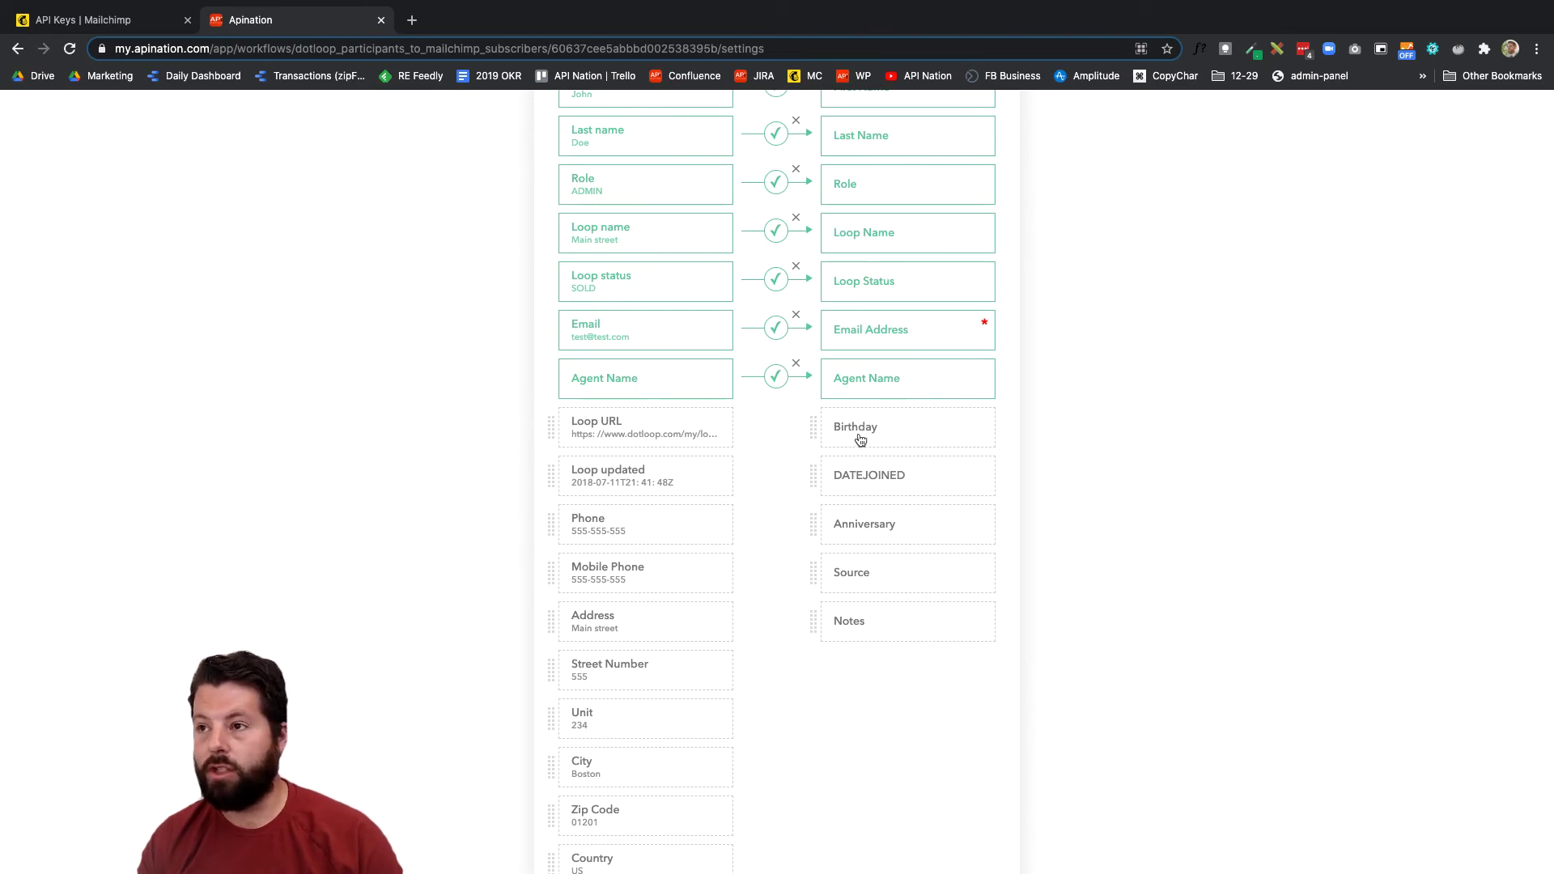
pyautogui.scroll(-2, 813, 583)
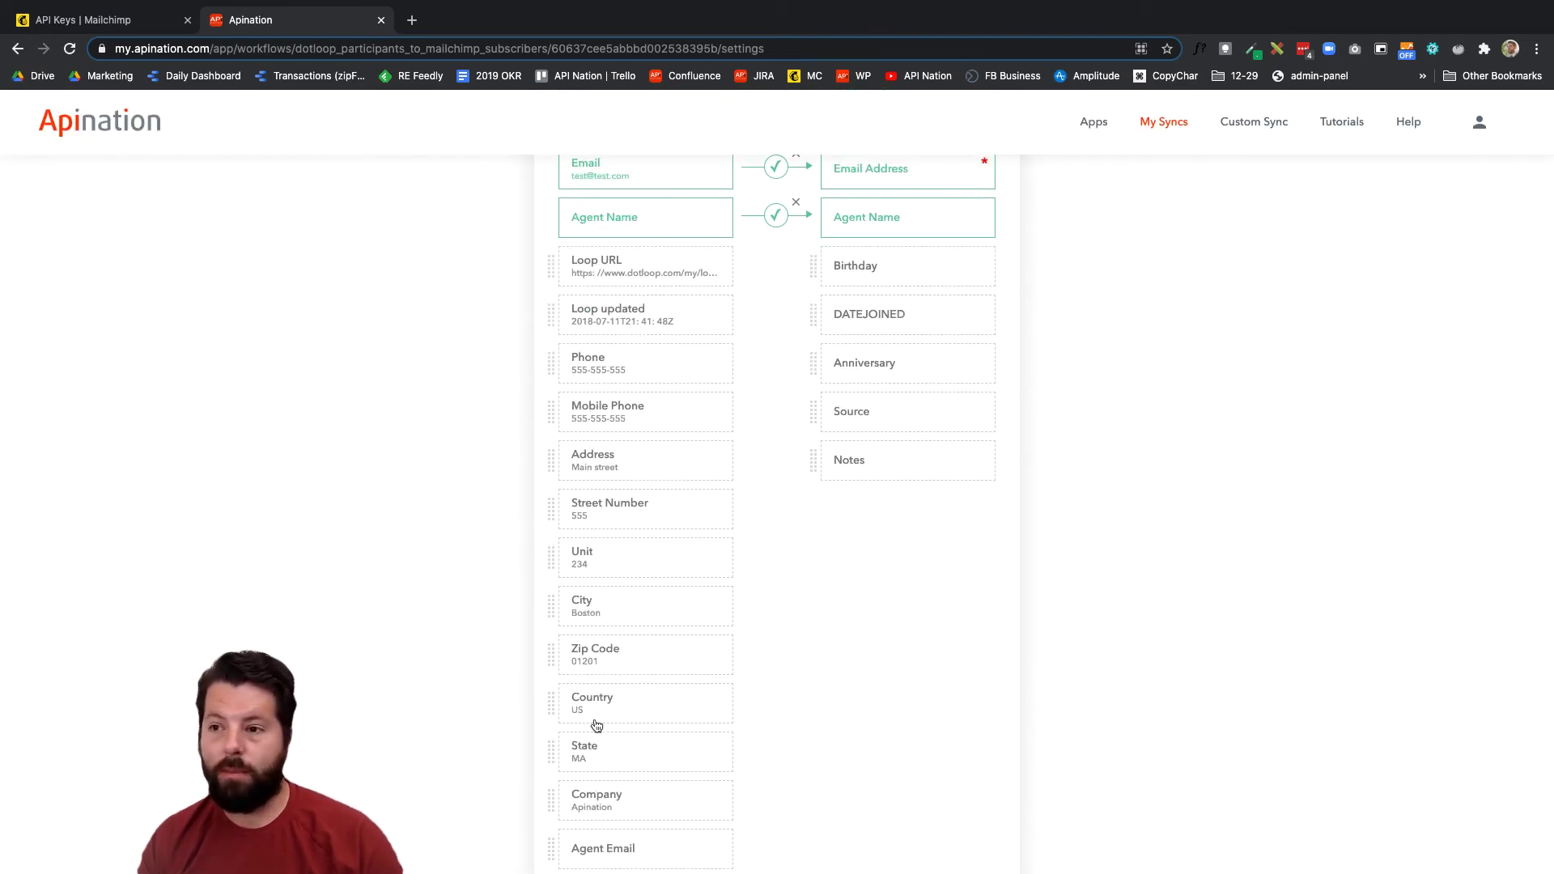
pyautogui.moveTo(593, 801); pyautogui.dragTo(847, 460)
pyautogui.scroll(4, 755, 410)
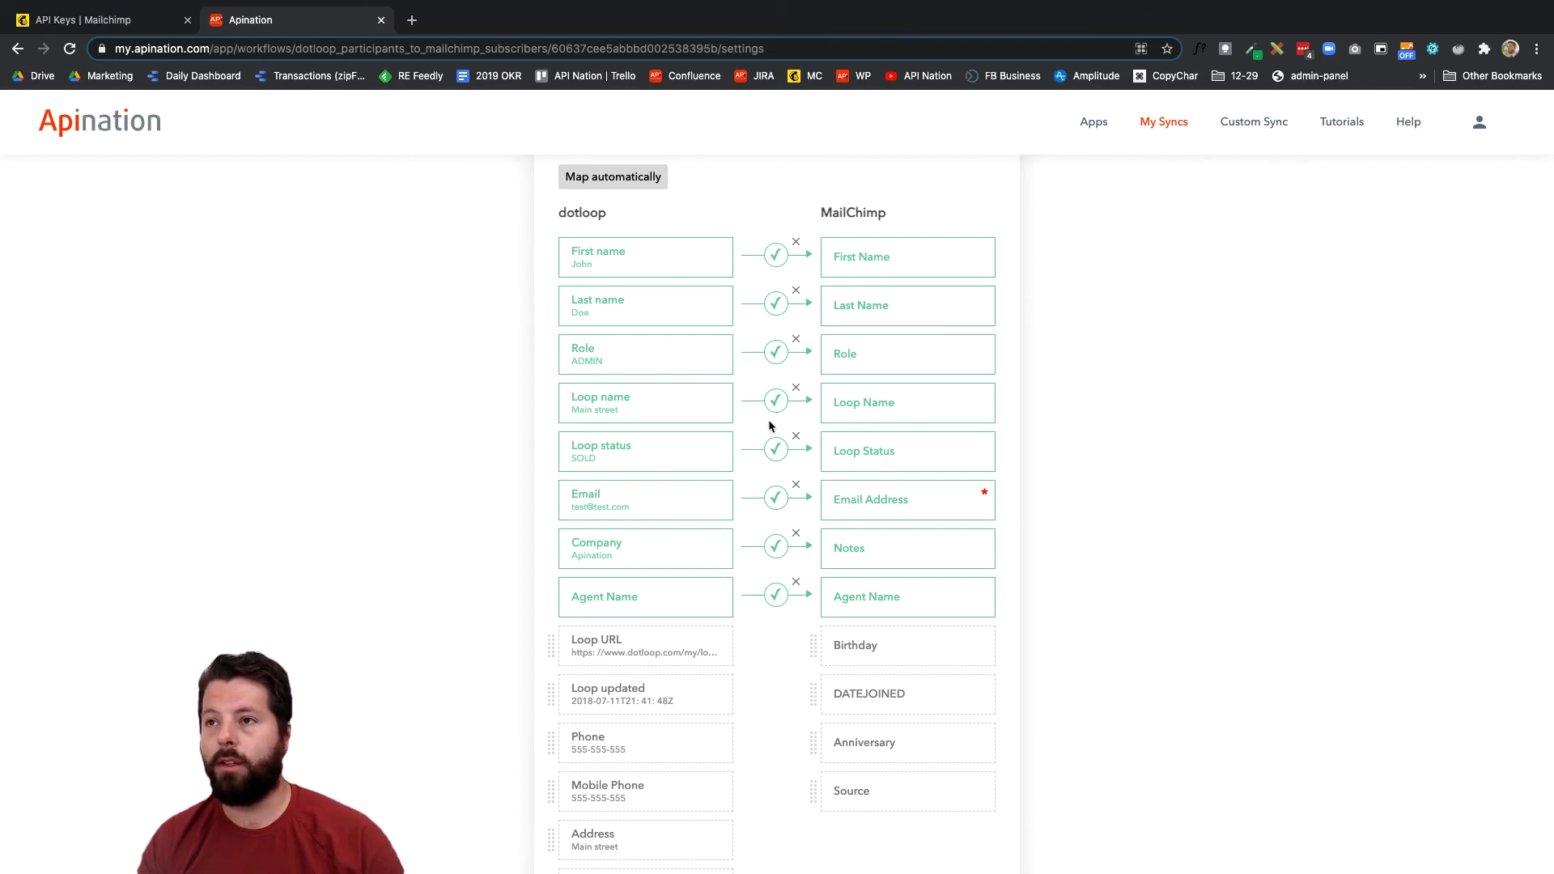
pyautogui.scroll(12, 770, 424)
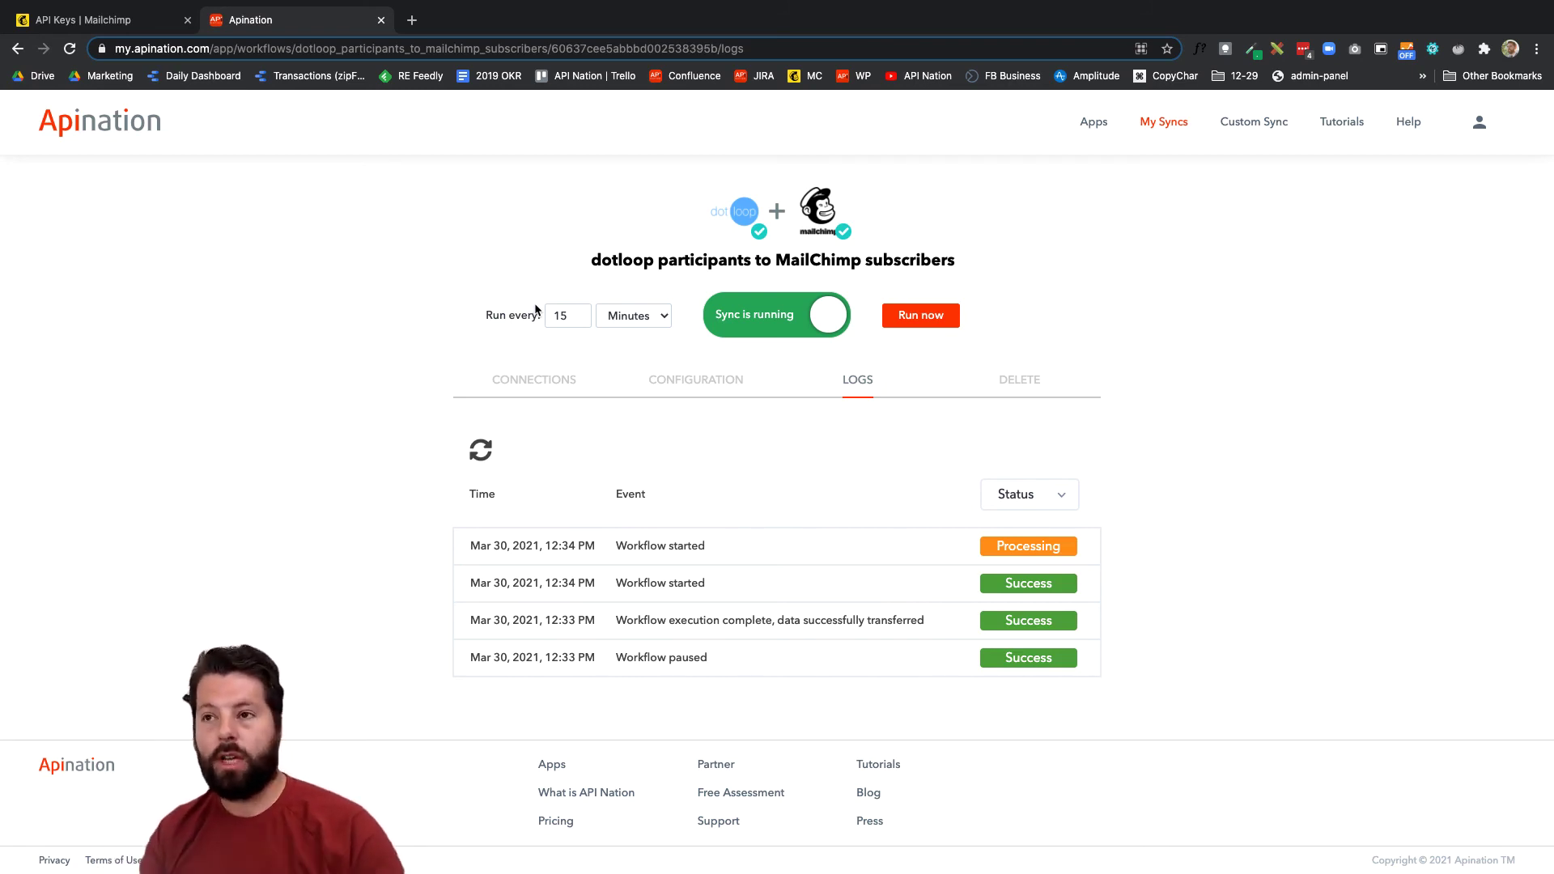
# In Mailchimp Automations, begin creating a new customer journey
pyautogui.click(114, 26)
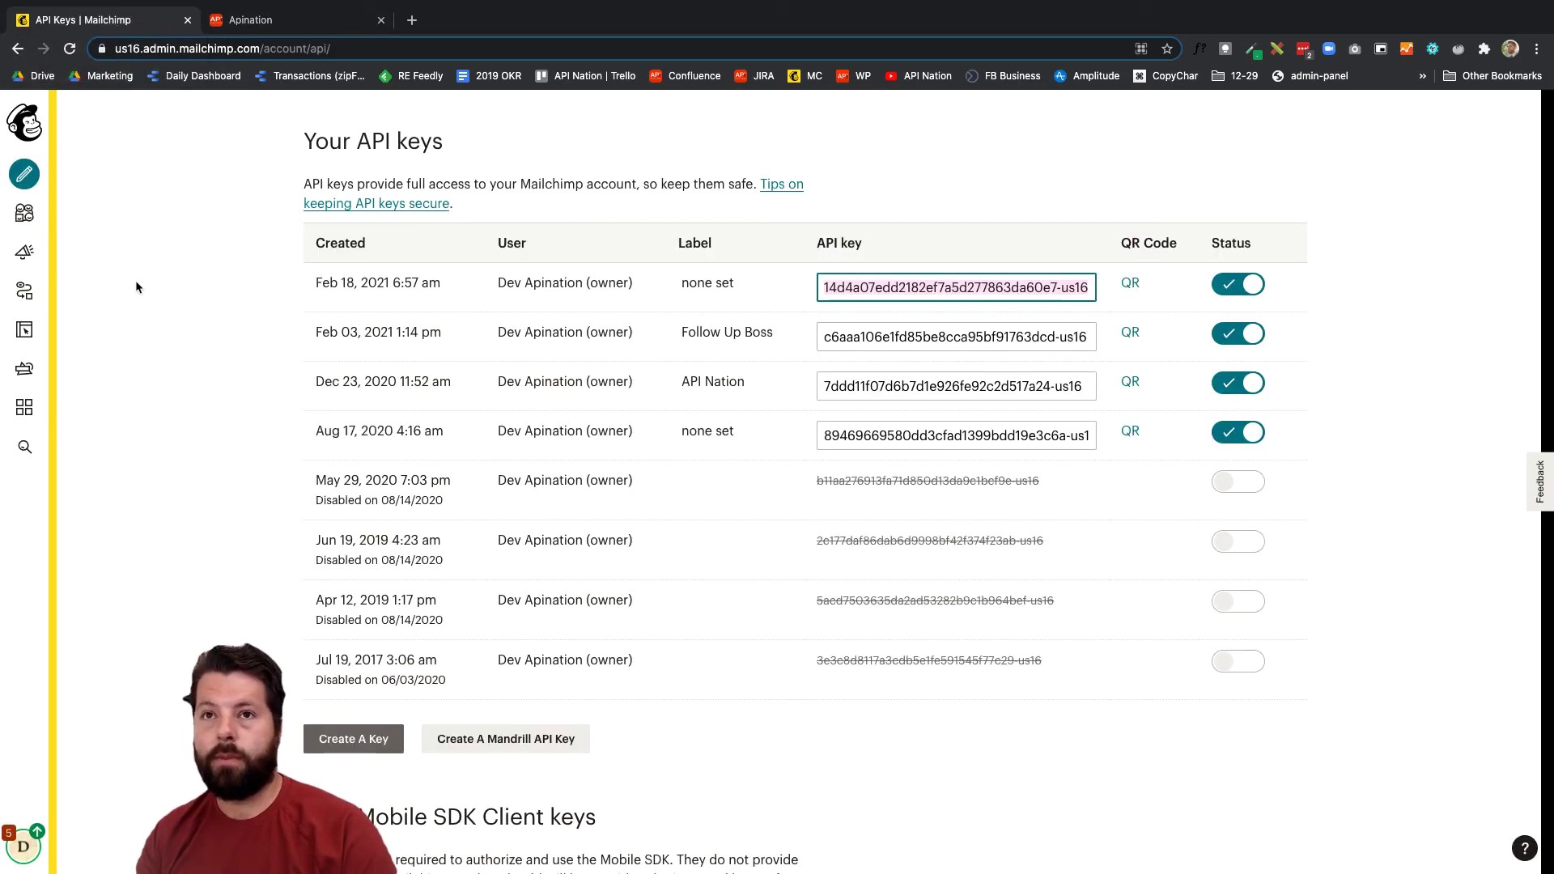
pyautogui.click(27, 292)
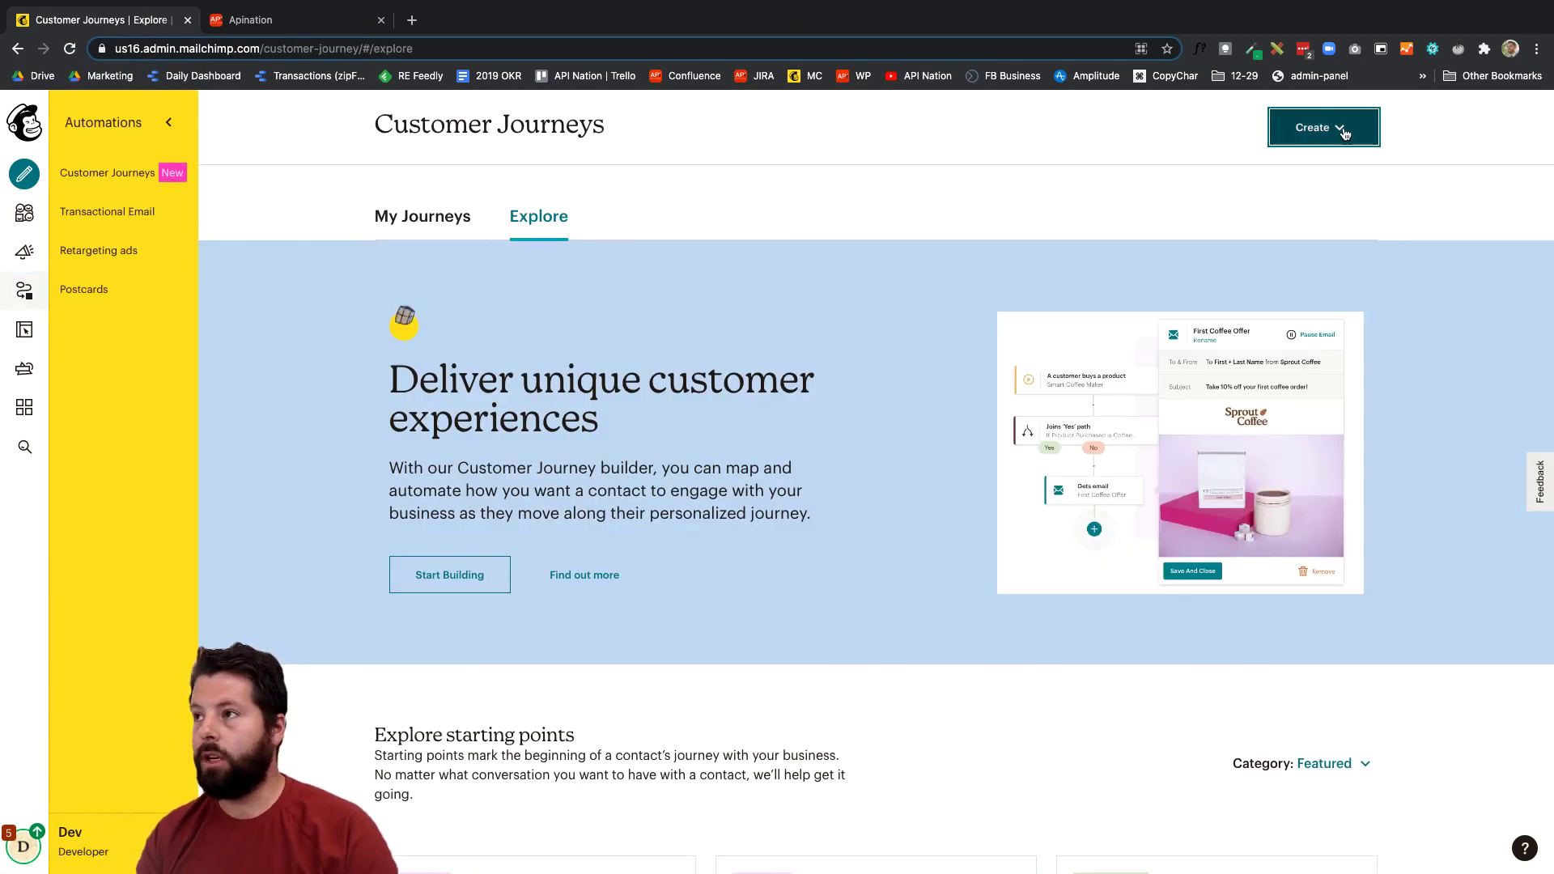
pyautogui.click(1316, 128)
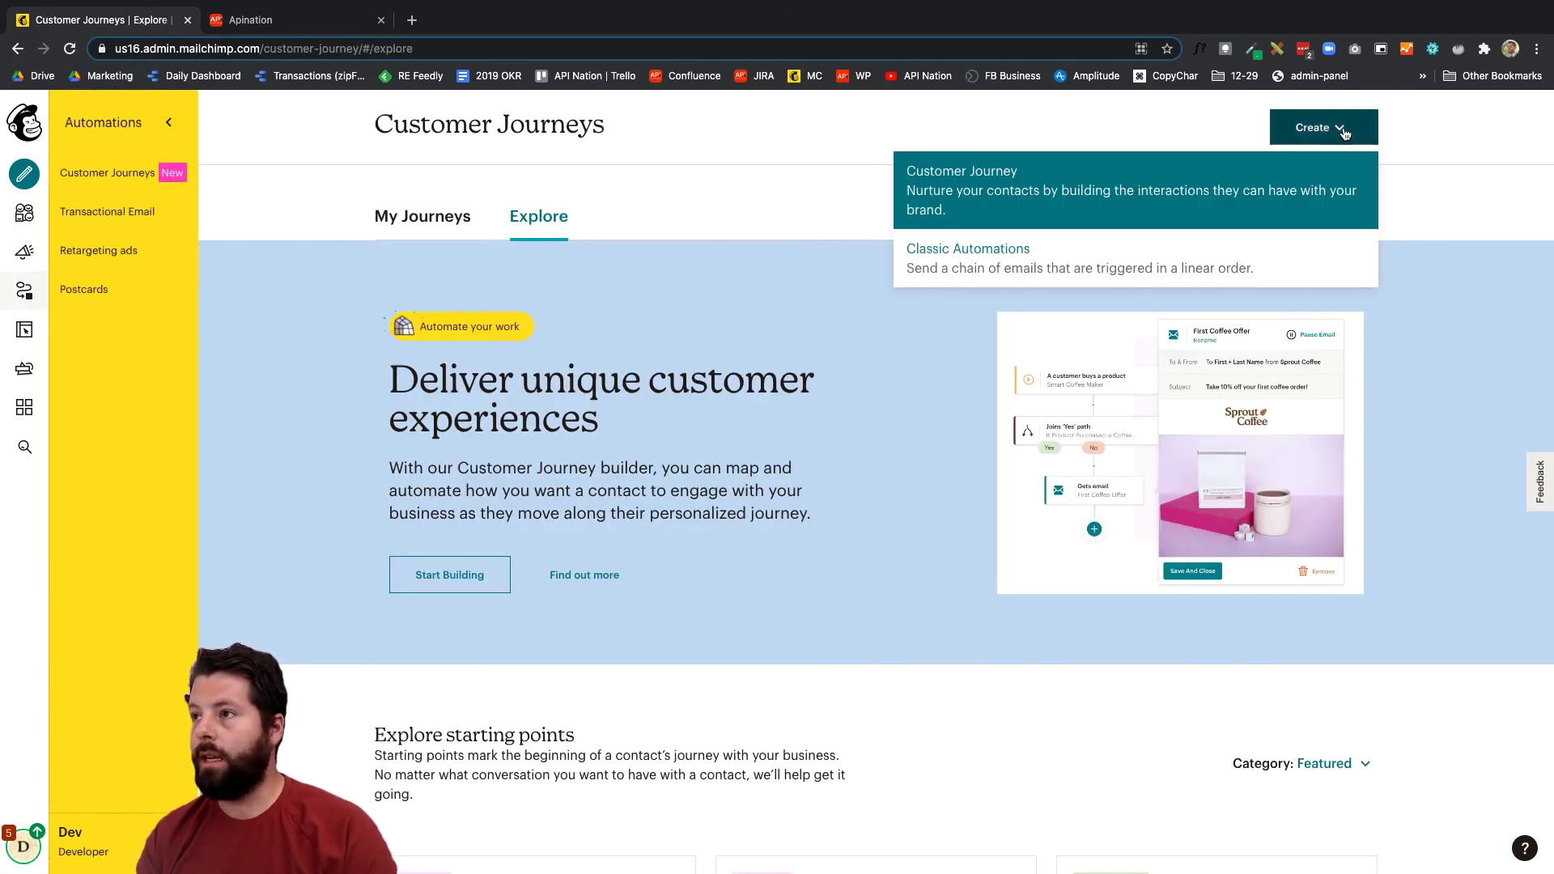
pyautogui.click(1166, 200)
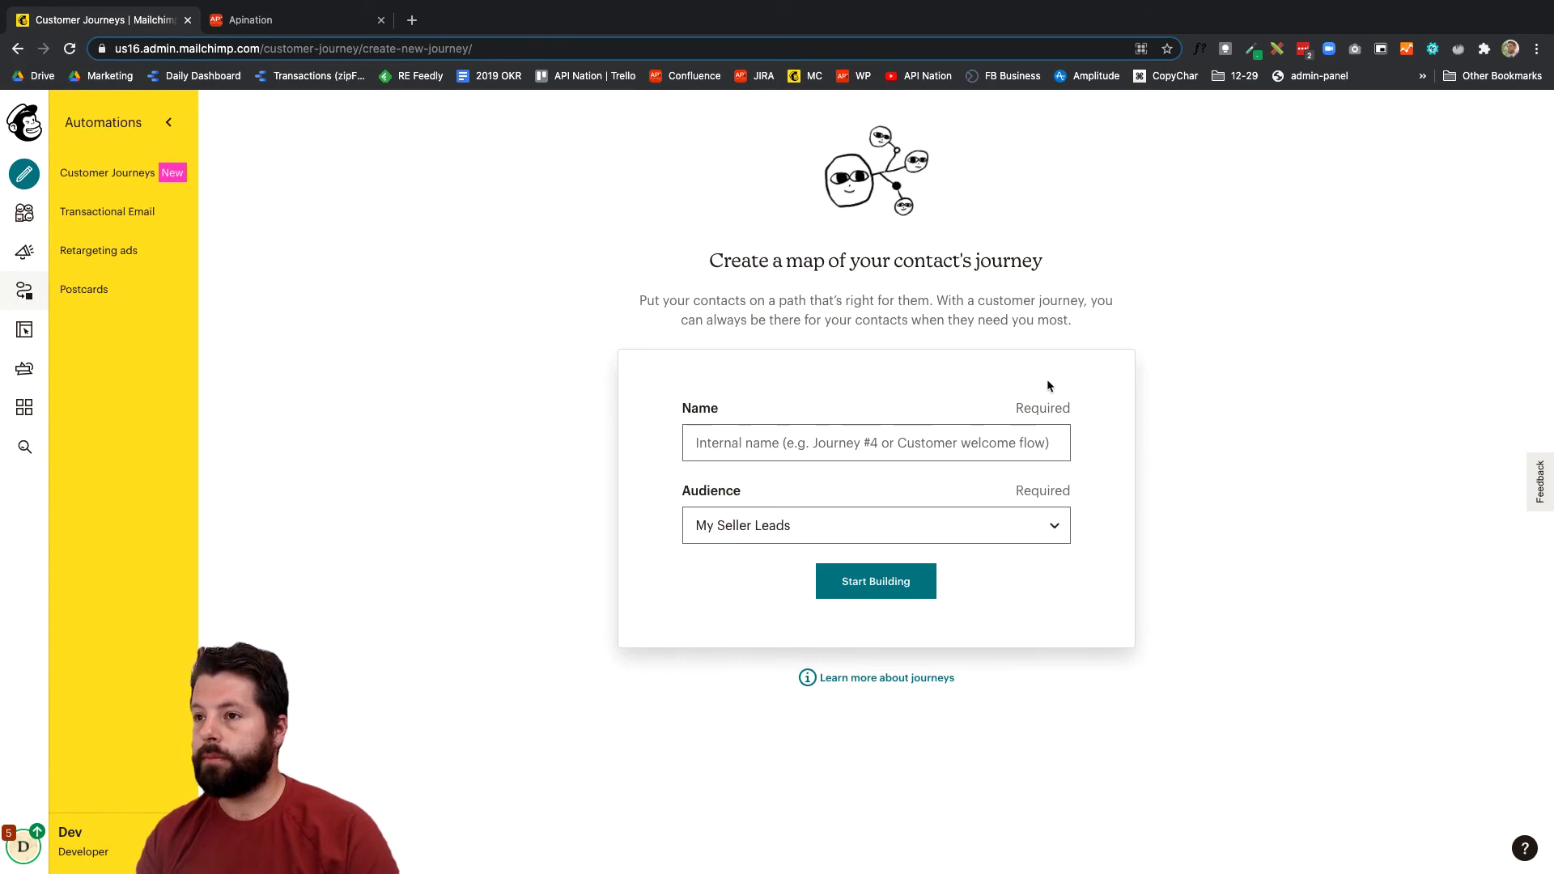
# Name the journey 'Transaction Sold', choose the Real Estate Clients - from dotloop audience, and start building
pyautogui.click(852, 445)
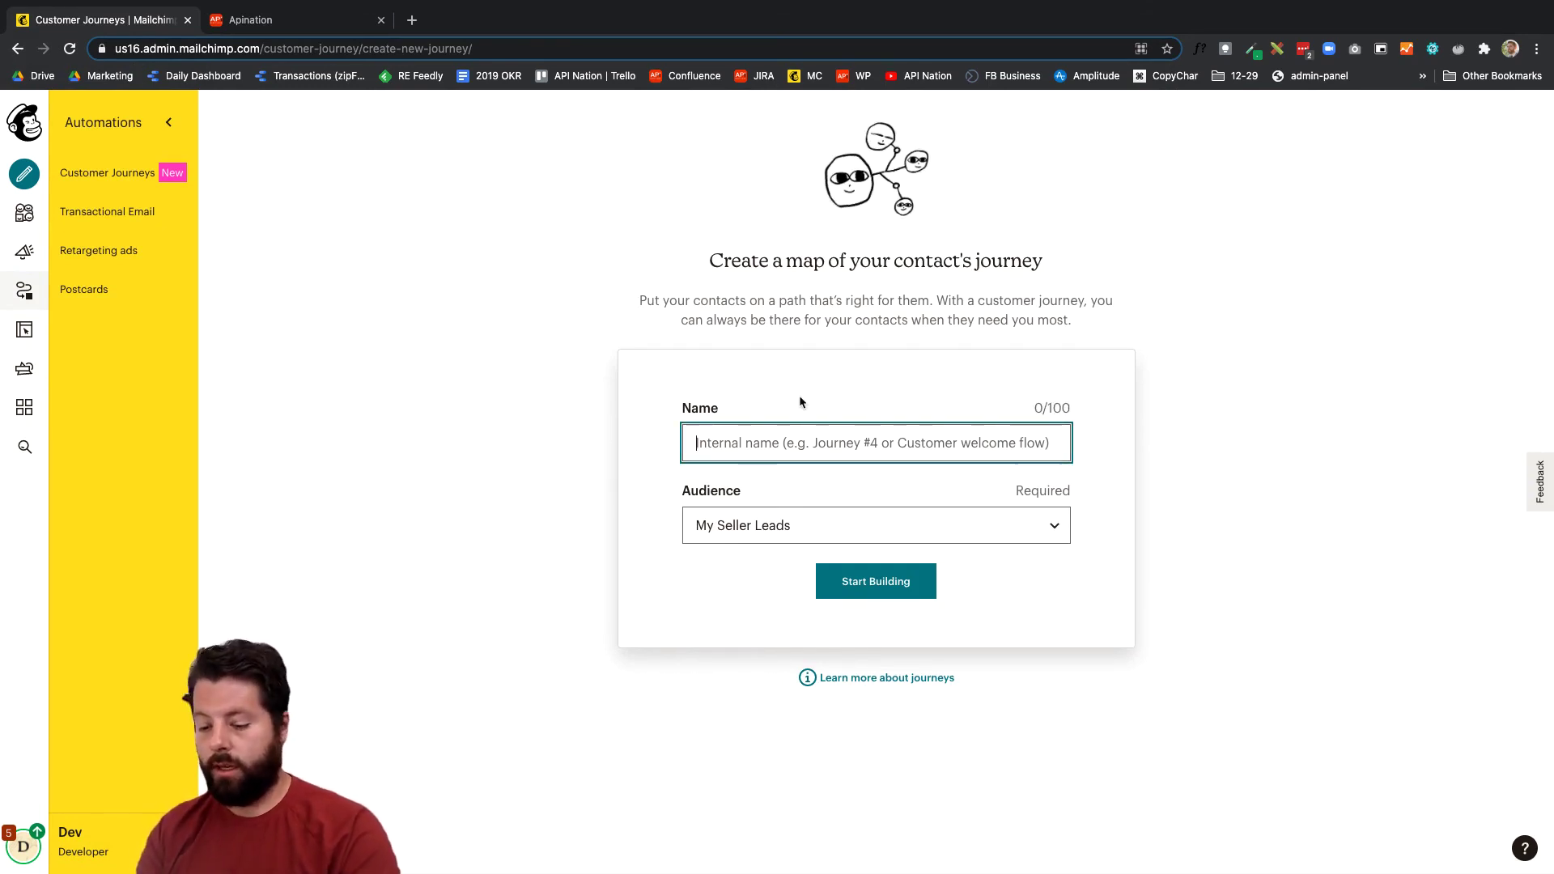
pyautogui.write('Transact')
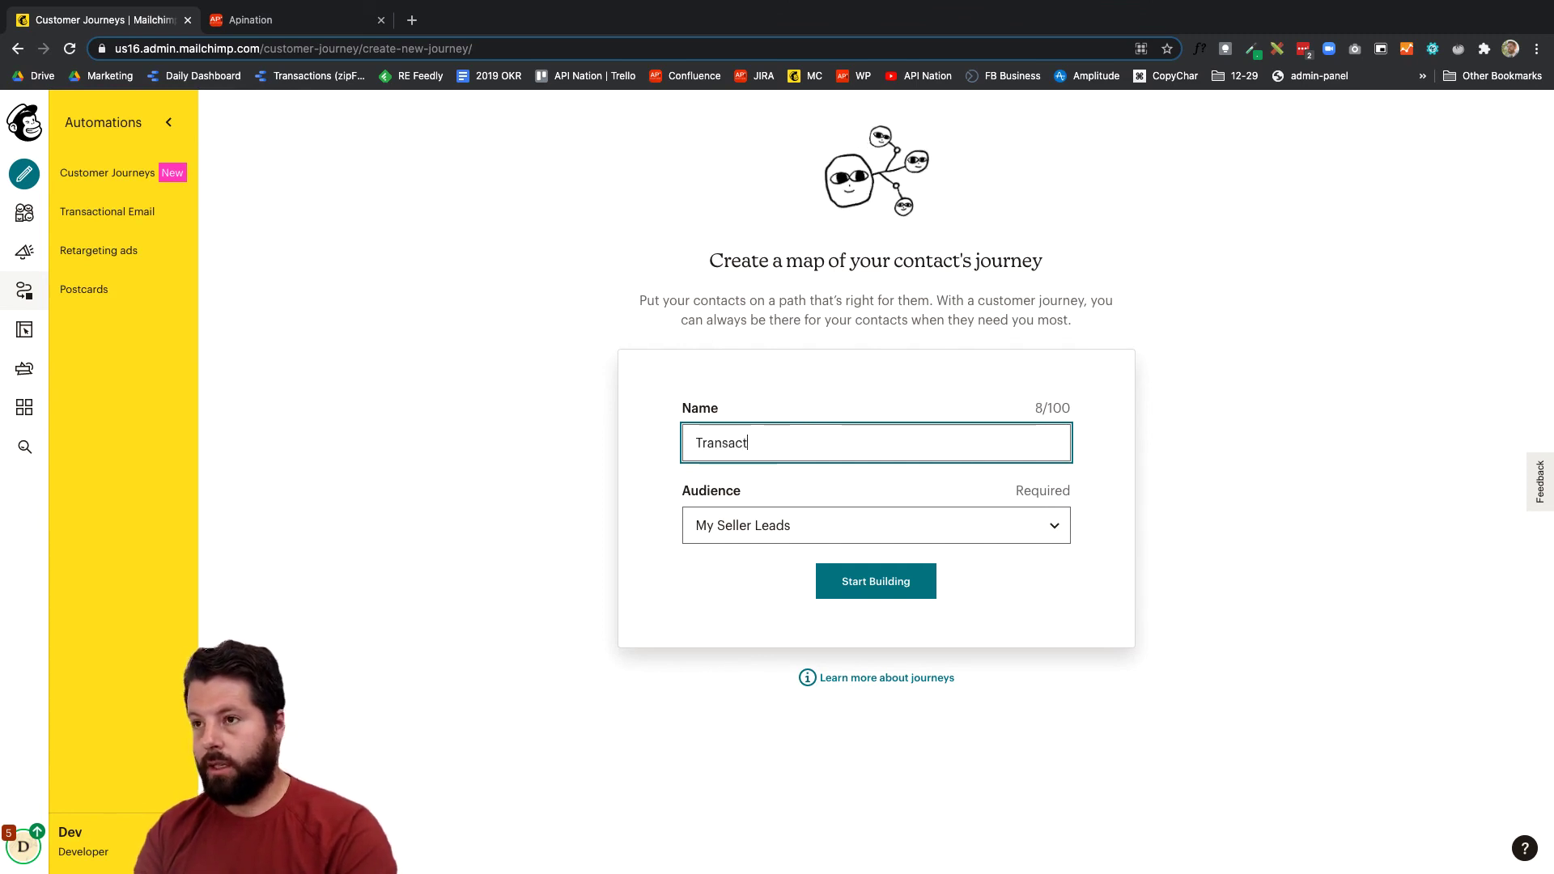
pyautogui.write('ion Sold')
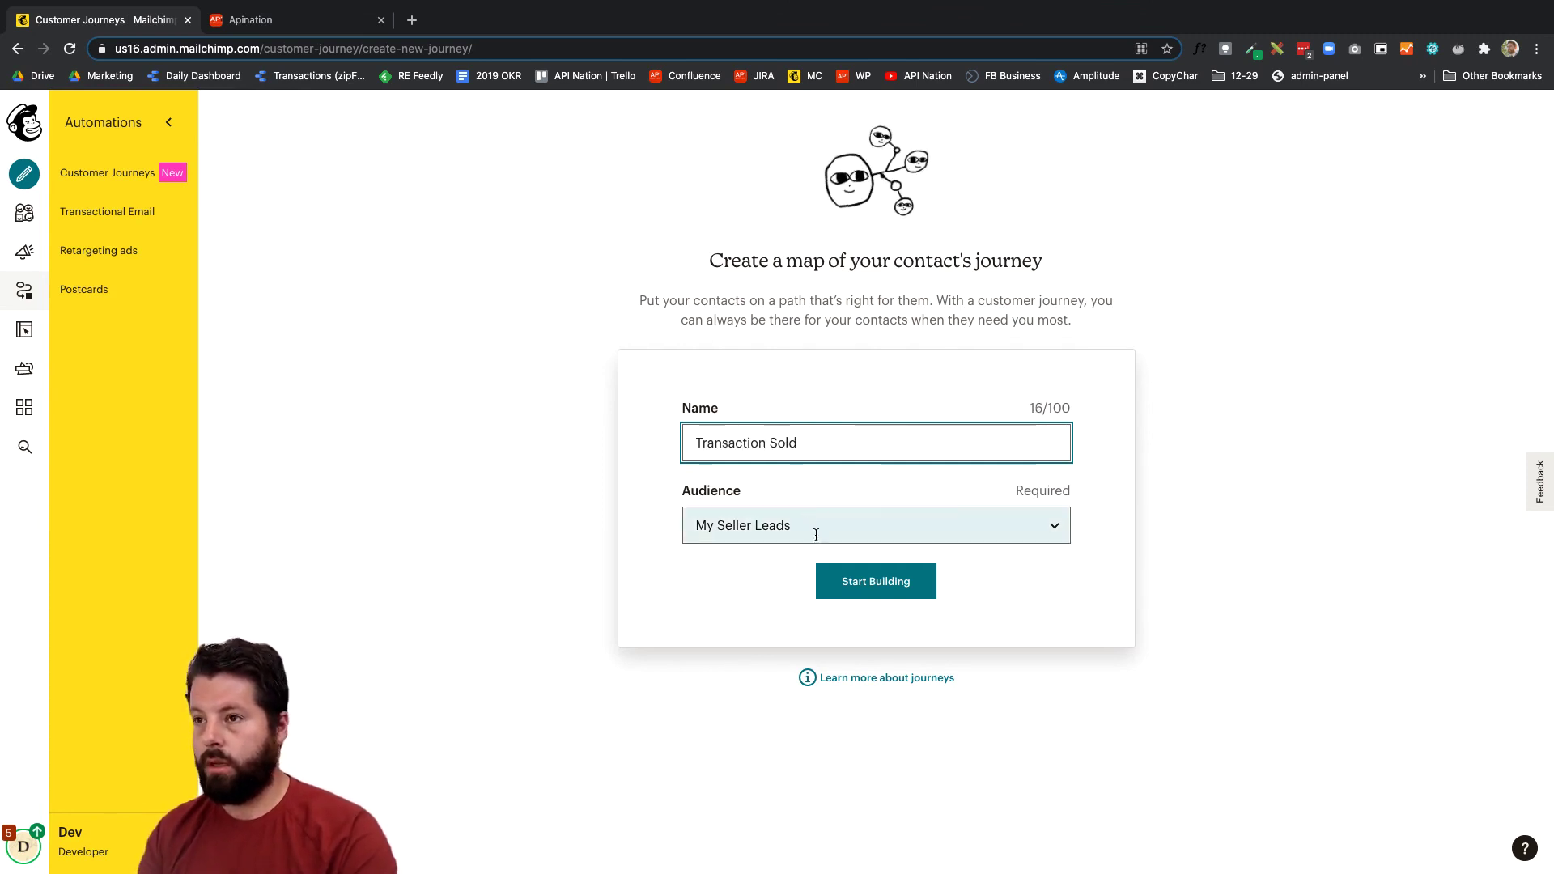
pyautogui.click(878, 531)
pyautogui.click(811, 600)
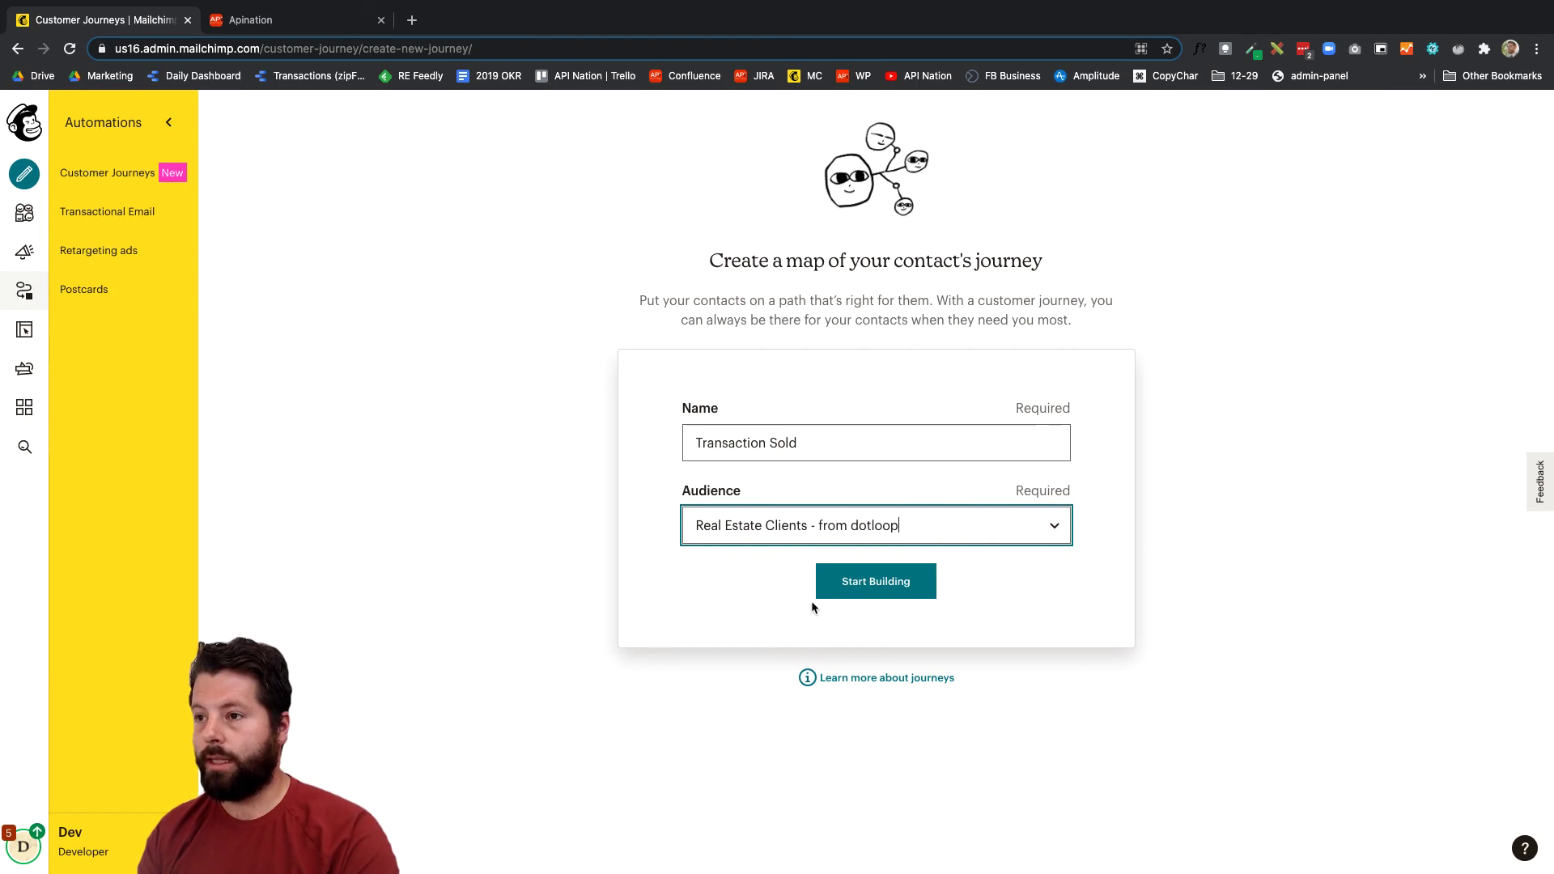
pyautogui.click(870, 581)
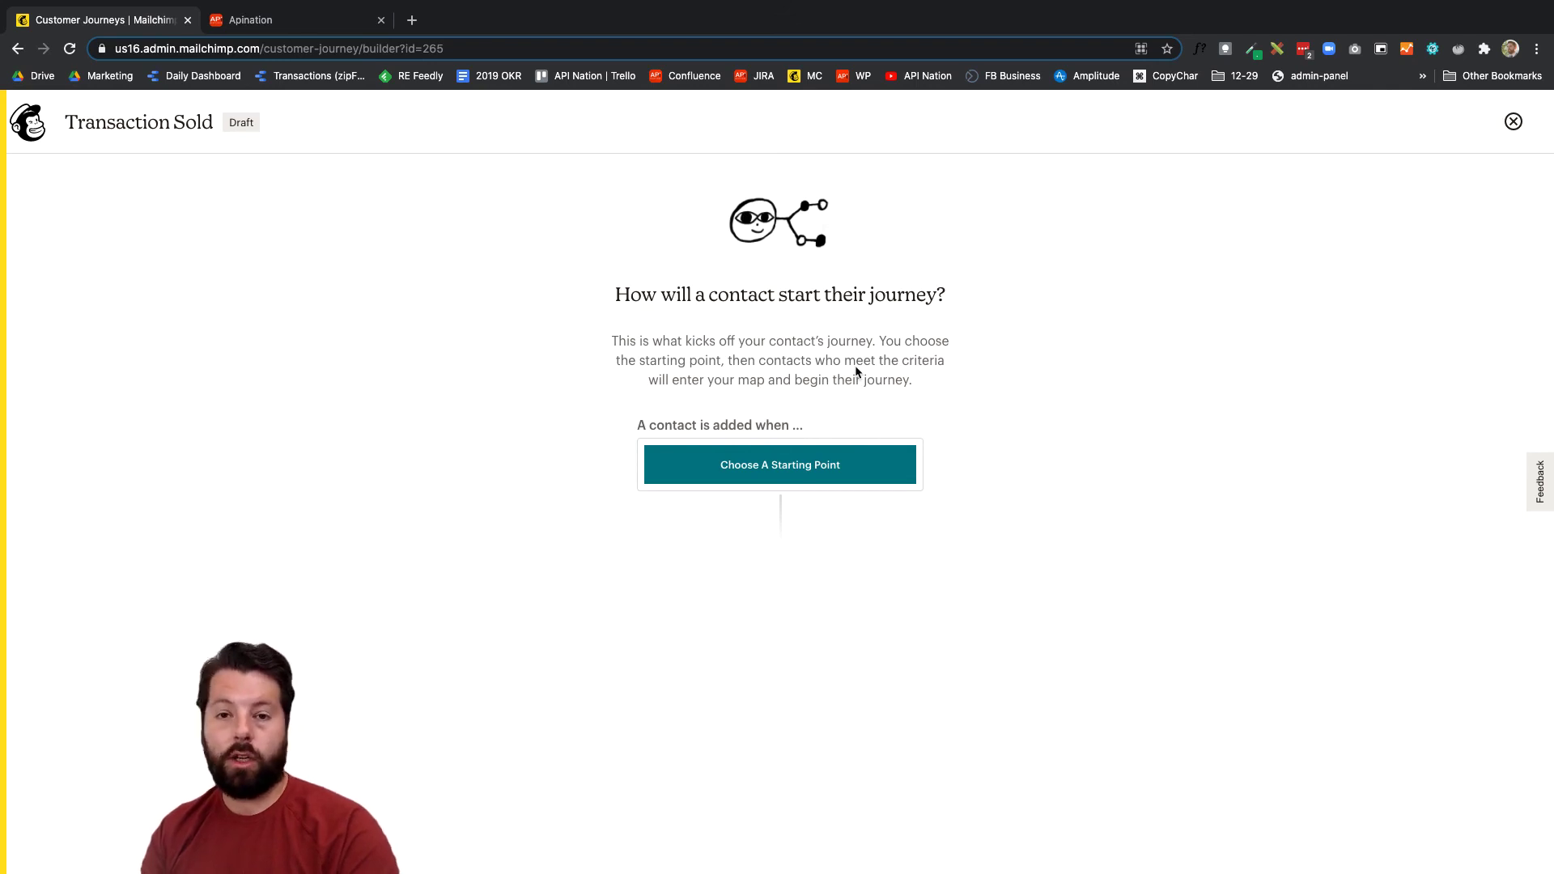
# Make the journey start on a contact activity trigger: Audience field changes on Loop Status
pyautogui.click(805, 476)
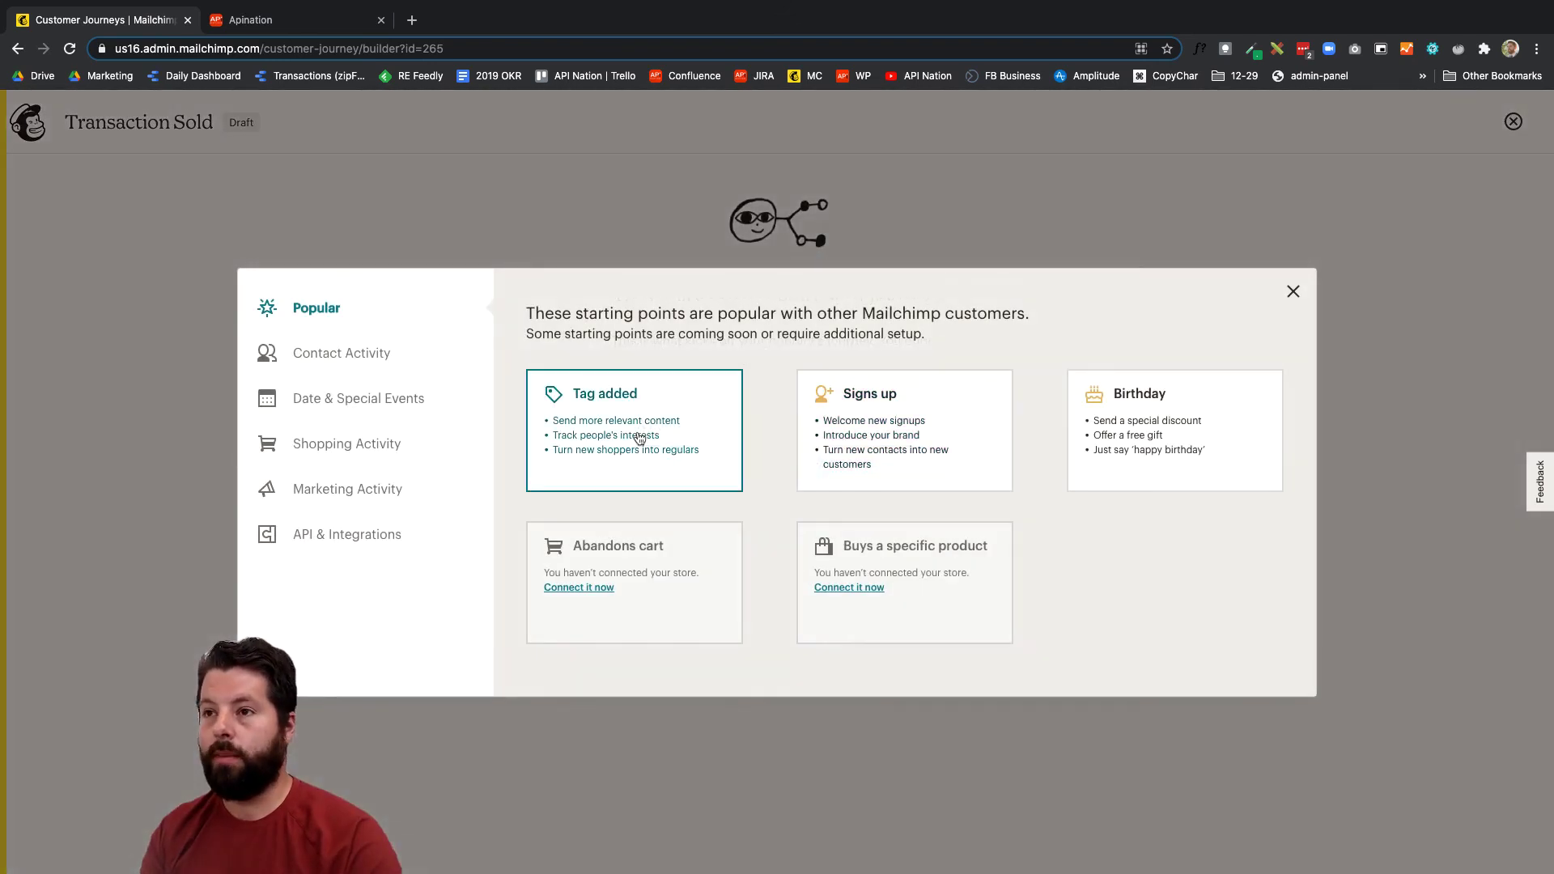
pyautogui.click(362, 352)
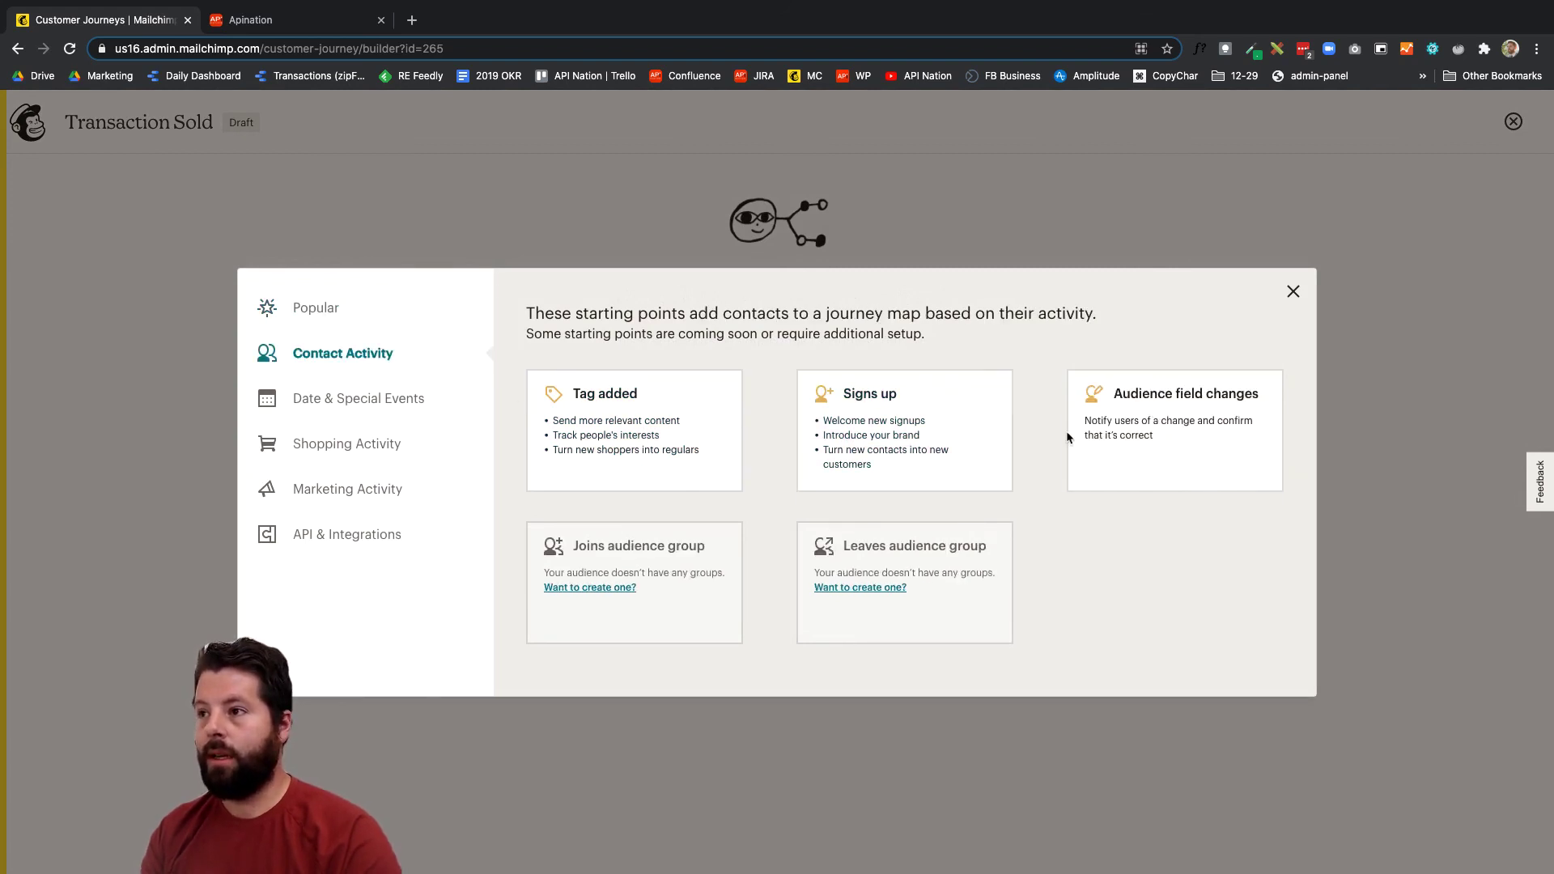
pyautogui.click(1114, 439)
pyautogui.click(833, 399)
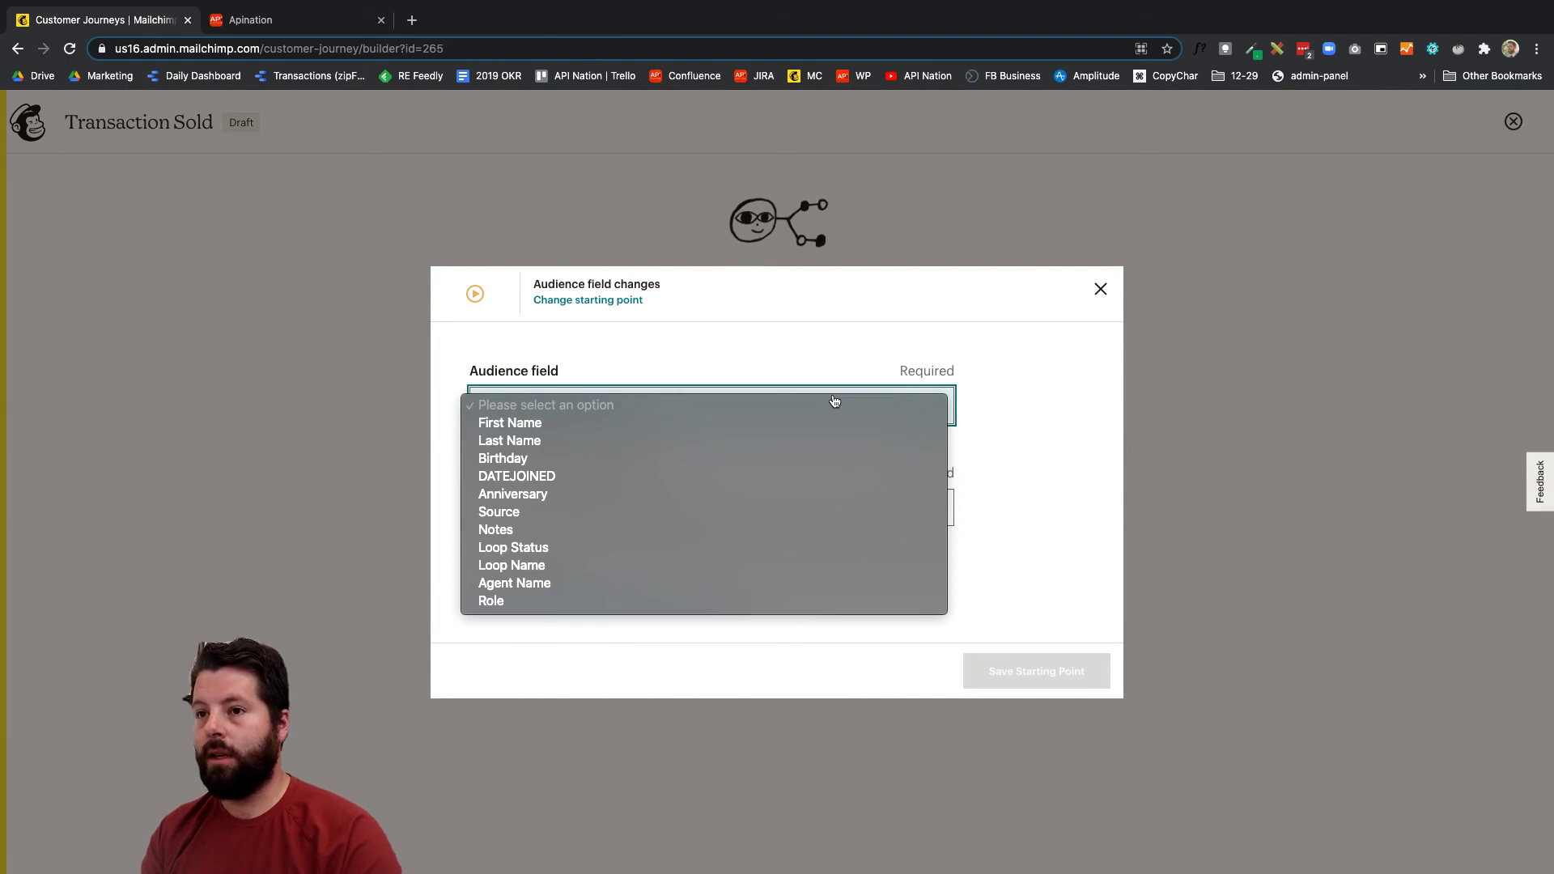
pyautogui.click(691, 549)
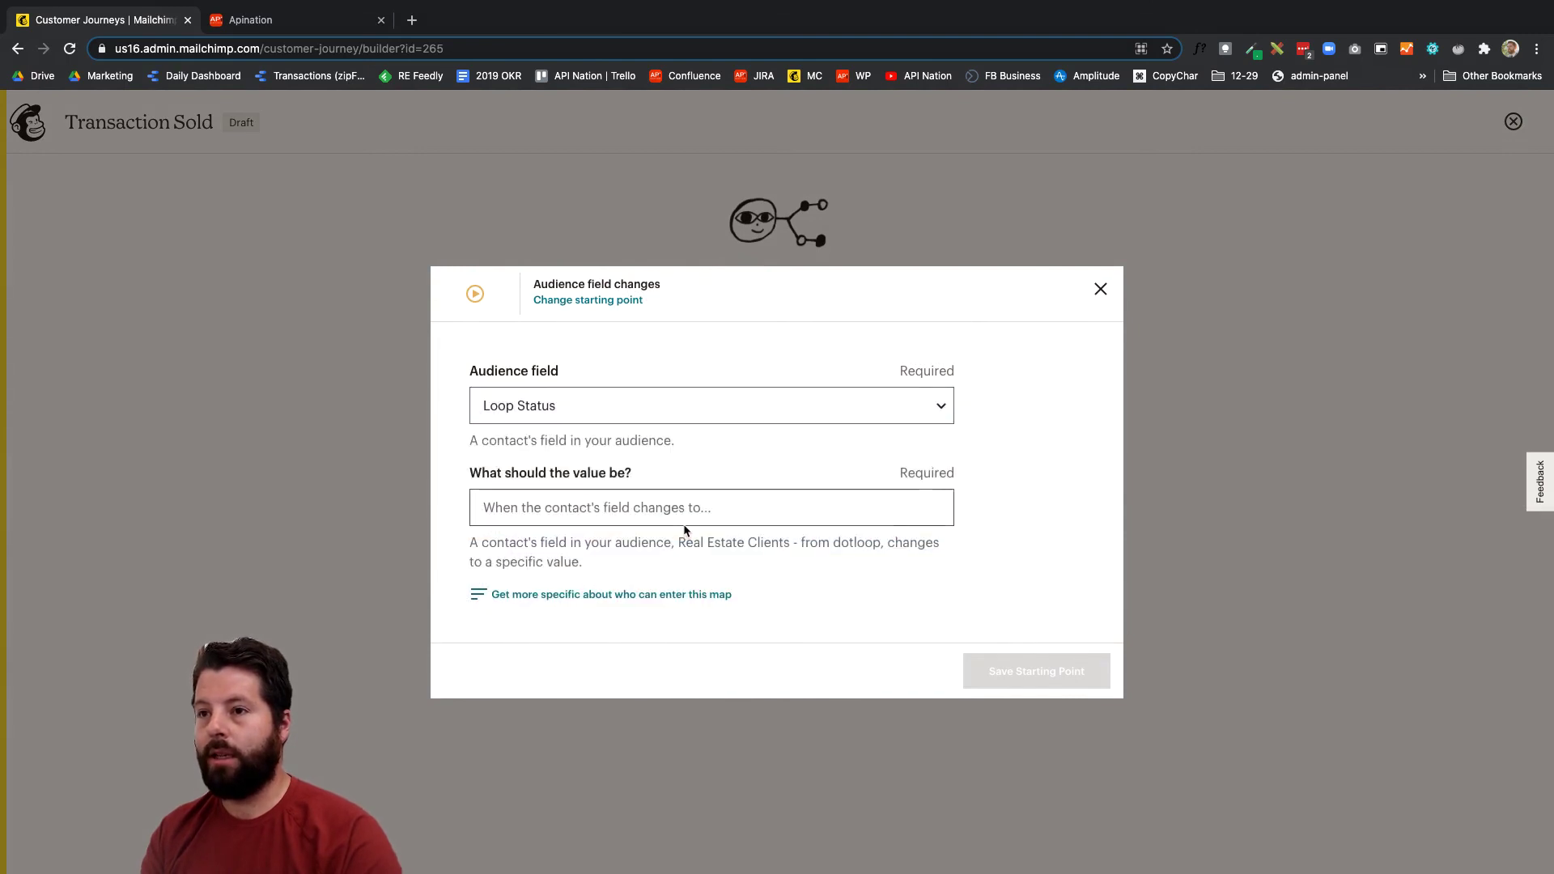
pyautogui.click(694, 510)
# Enter SOLD as the Loop Status value, save the starting point, and add an email step after it
pyautogui.write('SOLD')
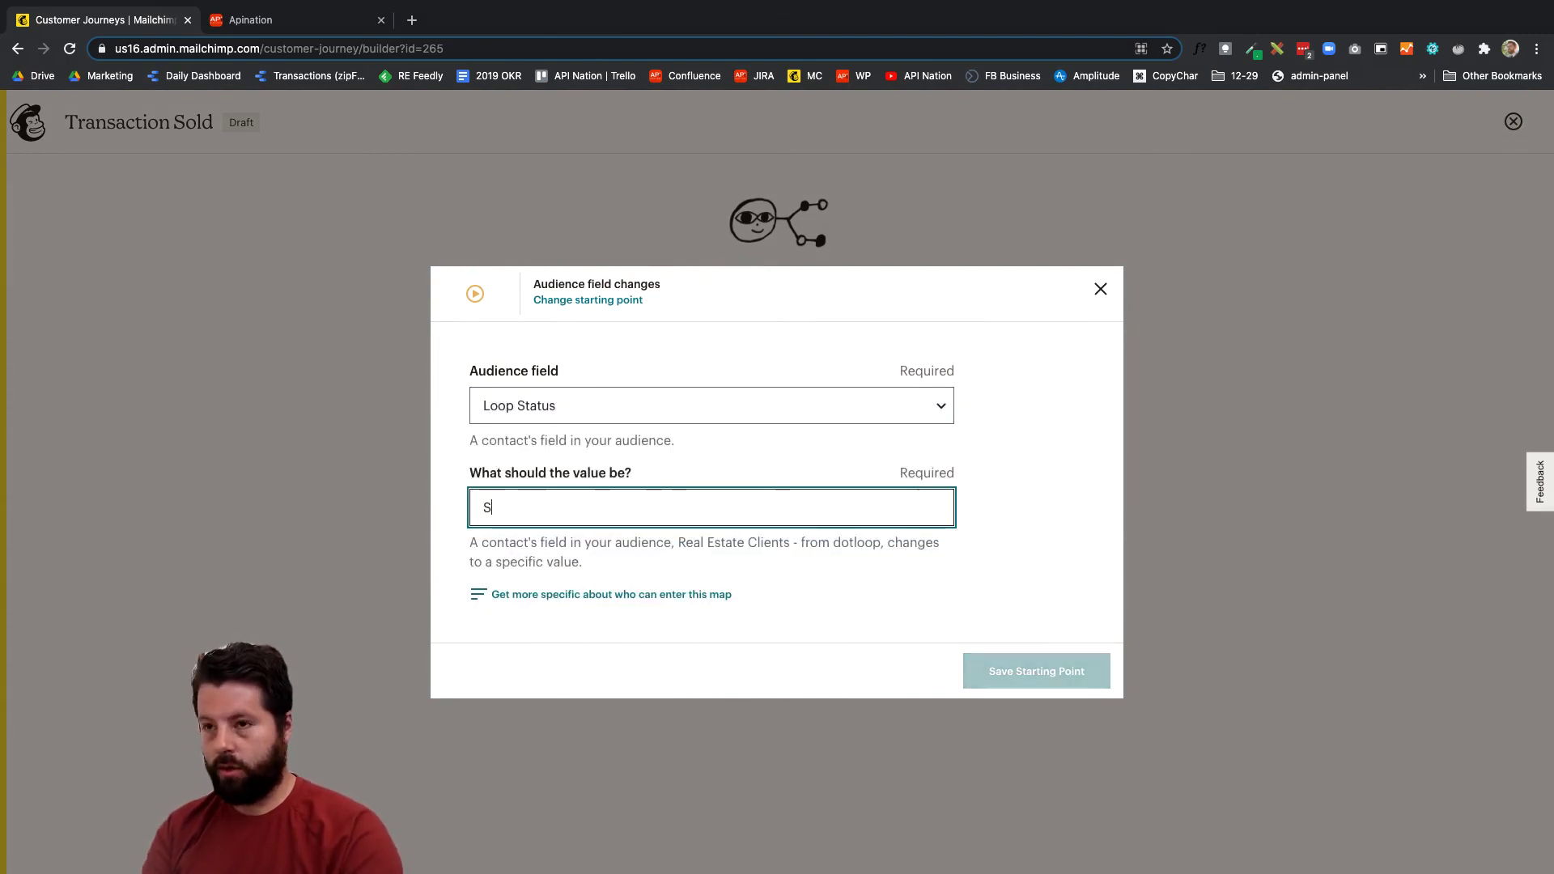
pyautogui.click(1023, 670)
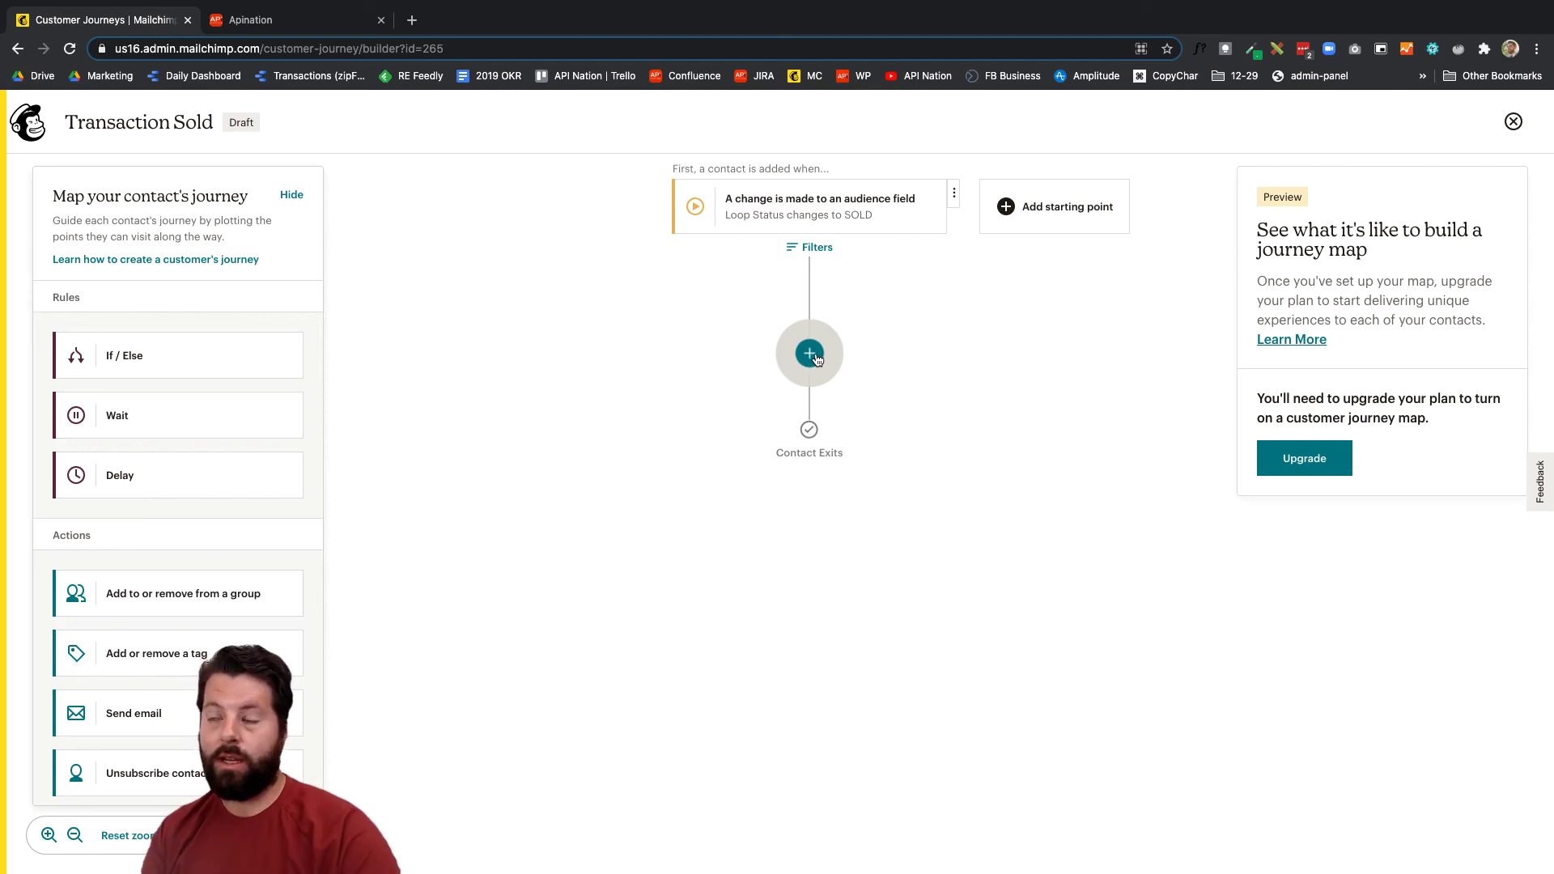
pyautogui.click(813, 356)
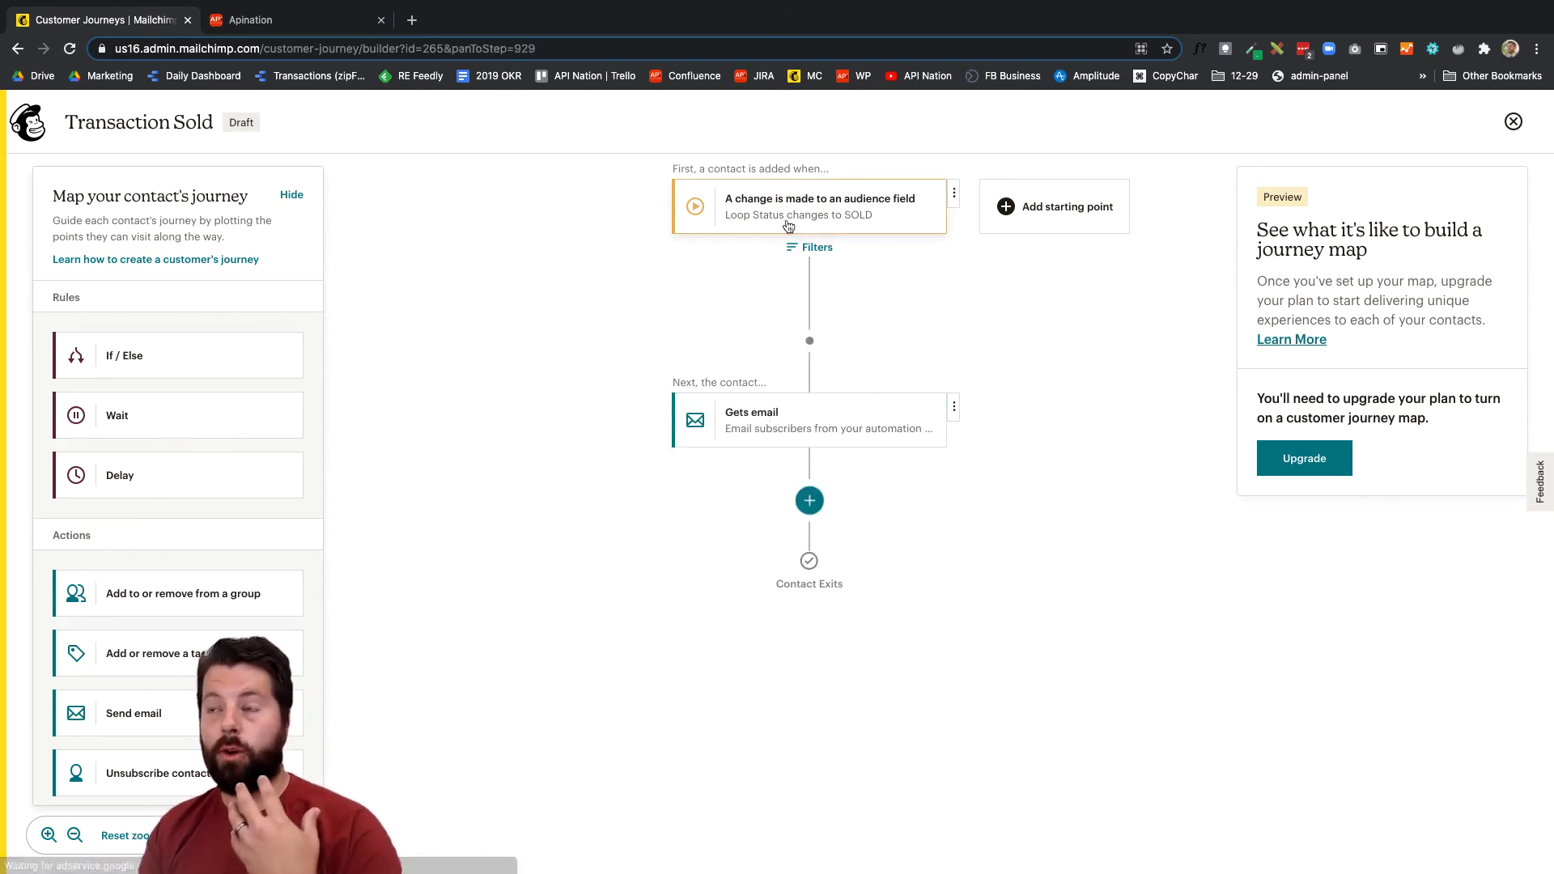